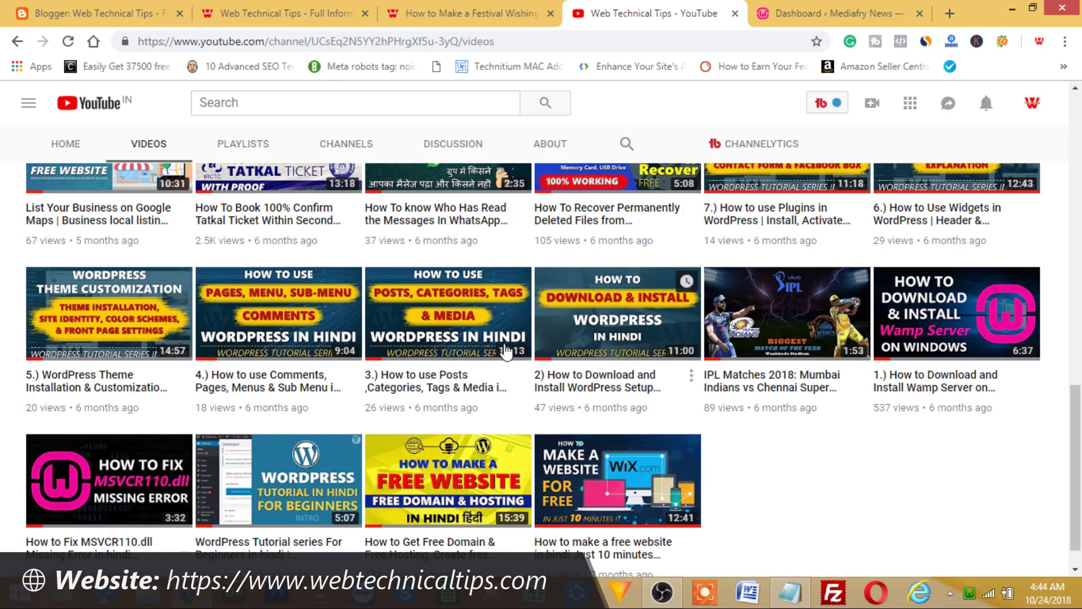
Step: Switch to the WordPress dashboard and find Yoast SEO among the popular plugins available to add, examining its rating and active installations
{"action": "scroll", "coordinate": [930, 434], "scroll_direction": "up", "scroll_amount": 1}
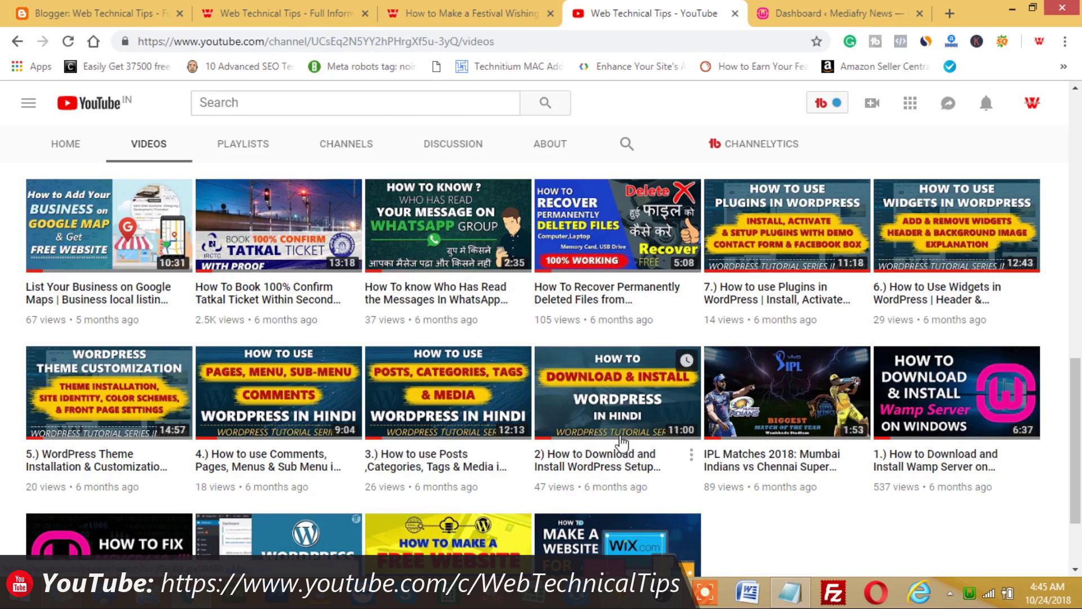
{"action": "left_click", "coordinate": [834, 13]}
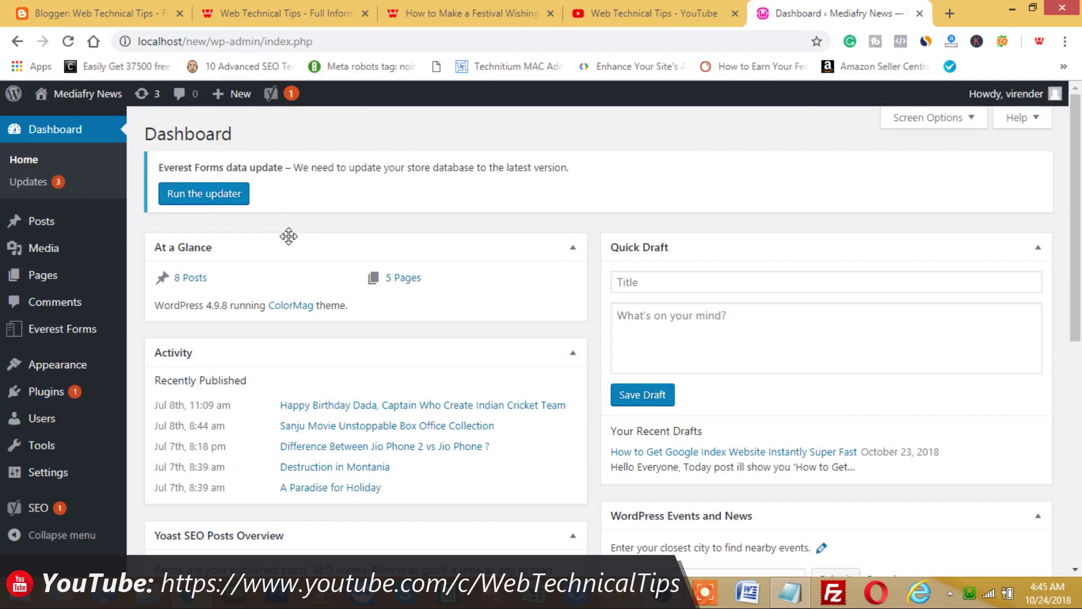
{"action": "mouse_move", "coordinate": [50, 396]}
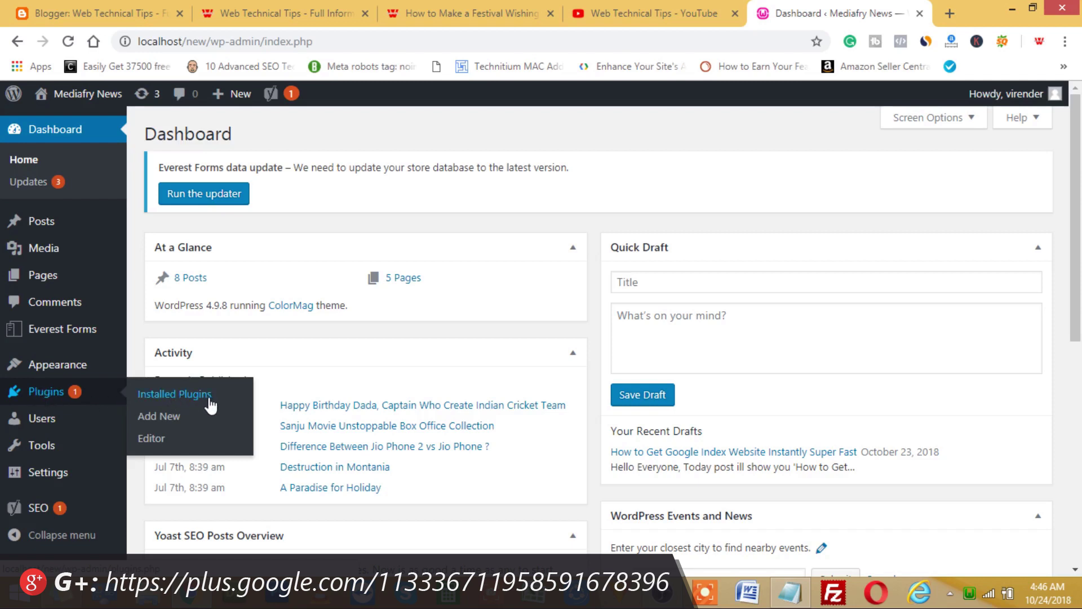
{"action": "left_click", "coordinate": [156, 417]}
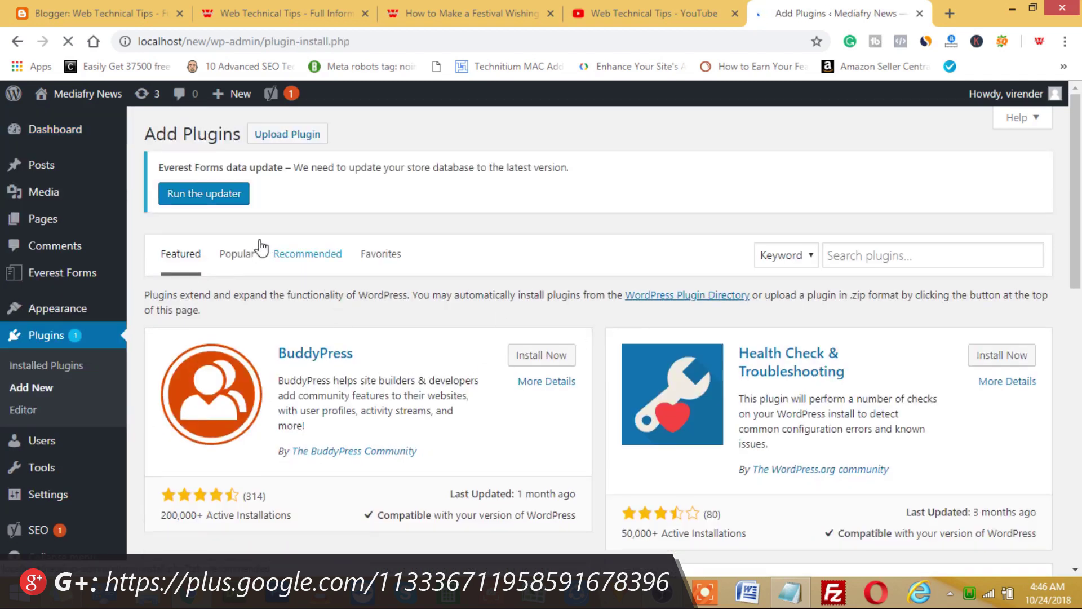
{"action": "left_click", "coordinate": [236, 254]}
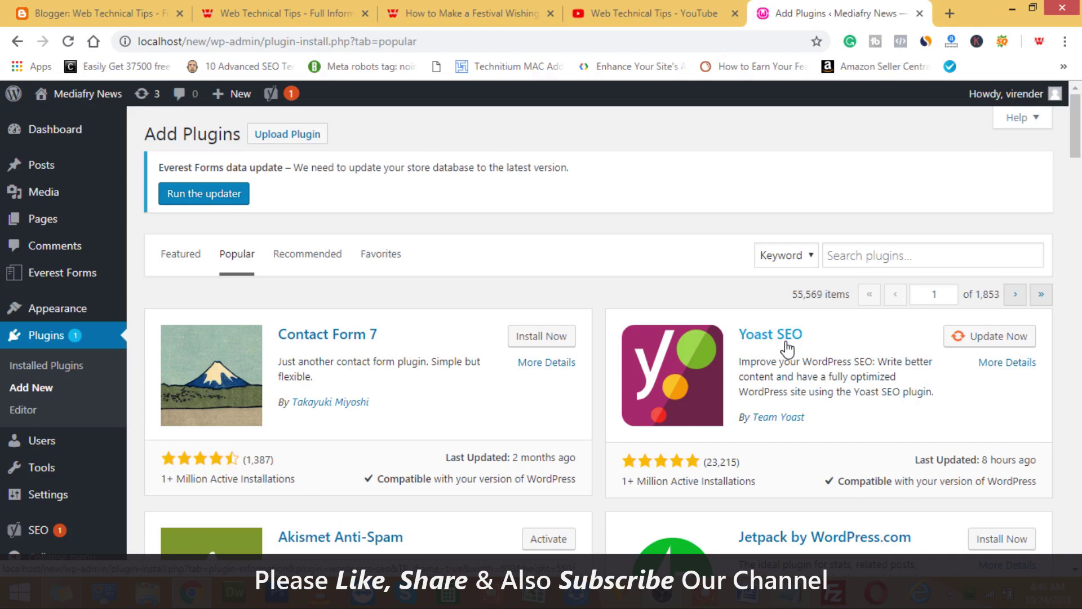
{"action": "left_click_drag", "start_coordinate": [621, 494], "coordinate": [664, 484]}
{"action": "left_click", "coordinate": [726, 491]}
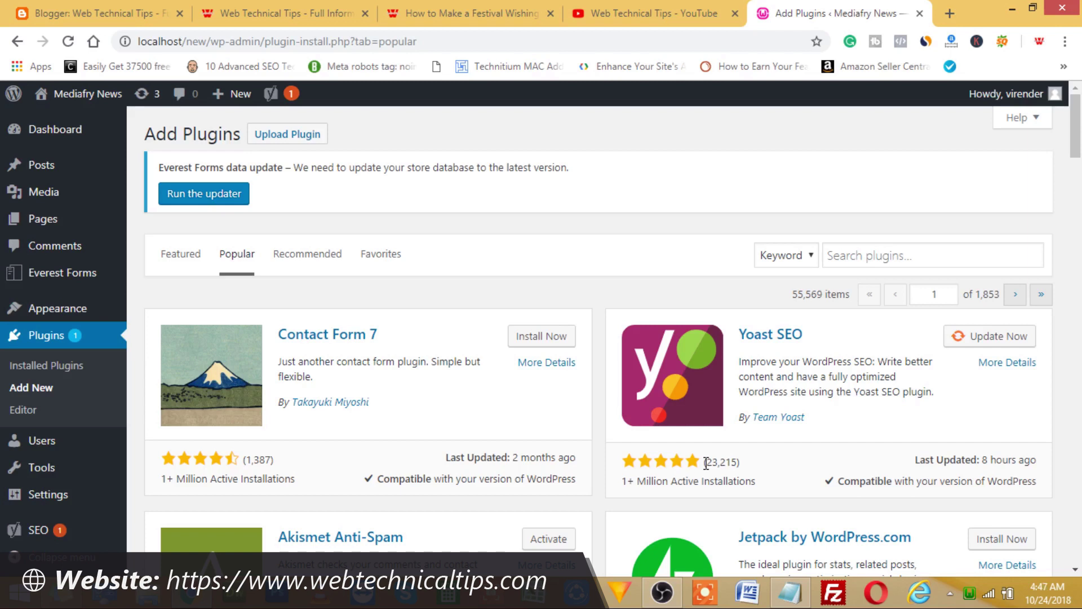
Step: Start a new WordPress post
{"action": "left_click", "coordinate": [48, 165]}
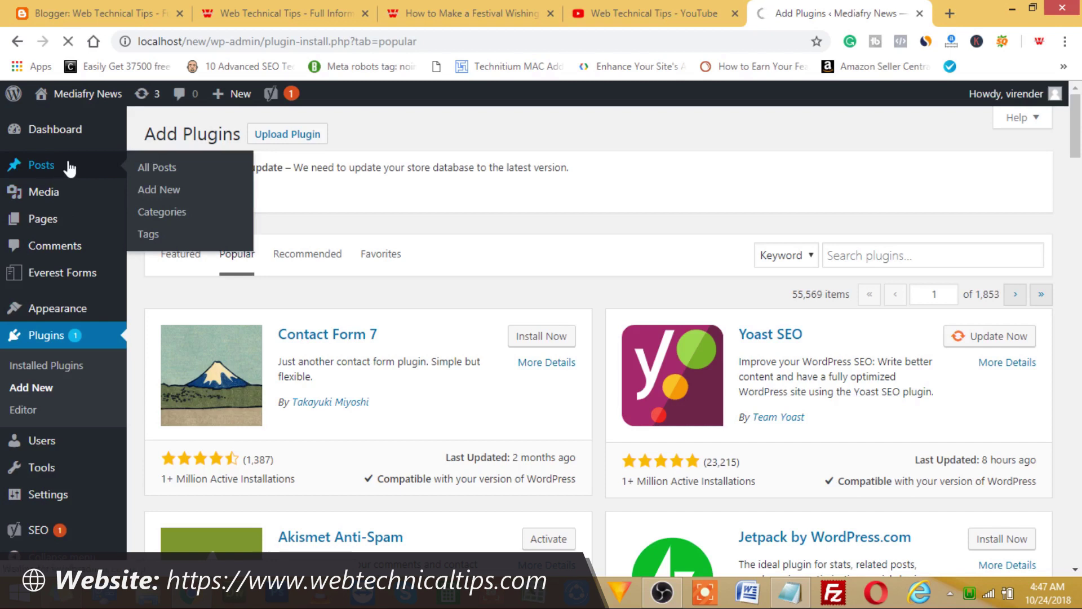
{"action": "left_click", "coordinate": [154, 191]}
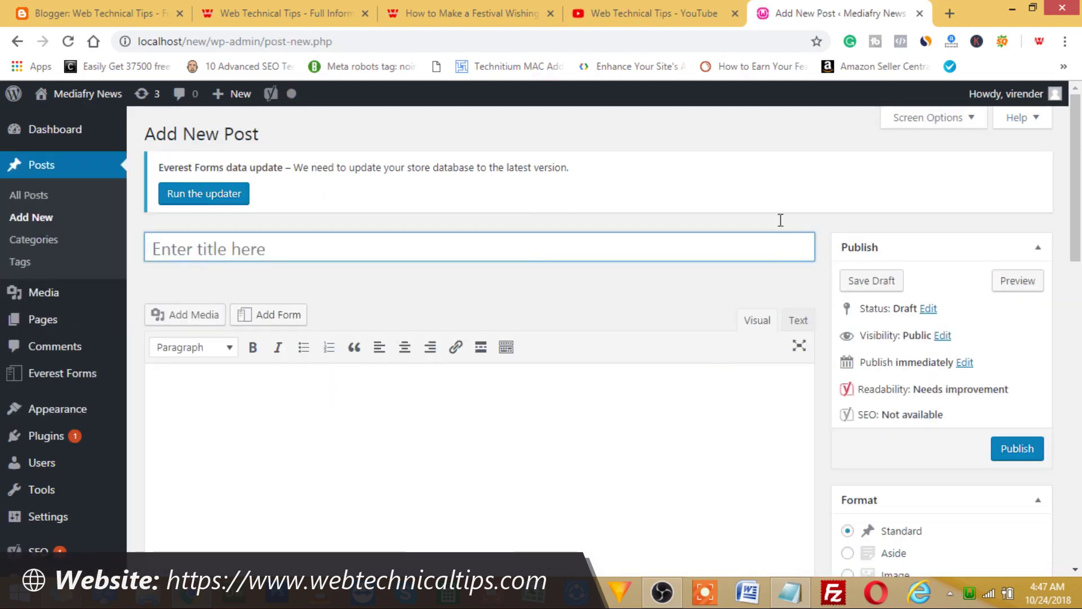
Step: Examine the Web Technical Tips site's SEO and Blogging categories and read through the festival wishing website article down to its comments
{"action": "left_click", "coordinate": [262, 8]}
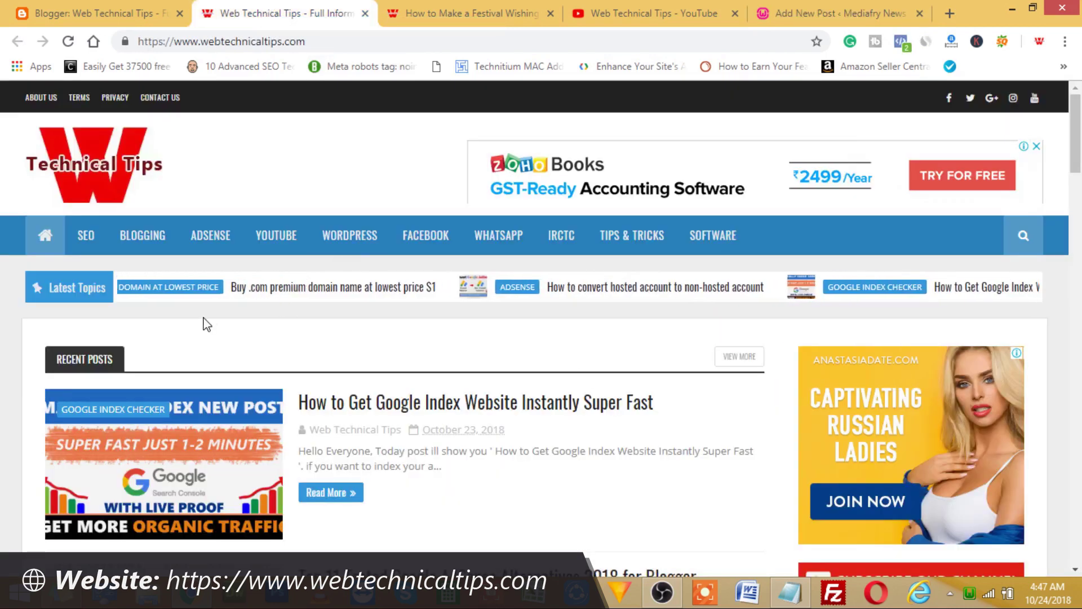
{"action": "left_click", "coordinate": [432, 8]}
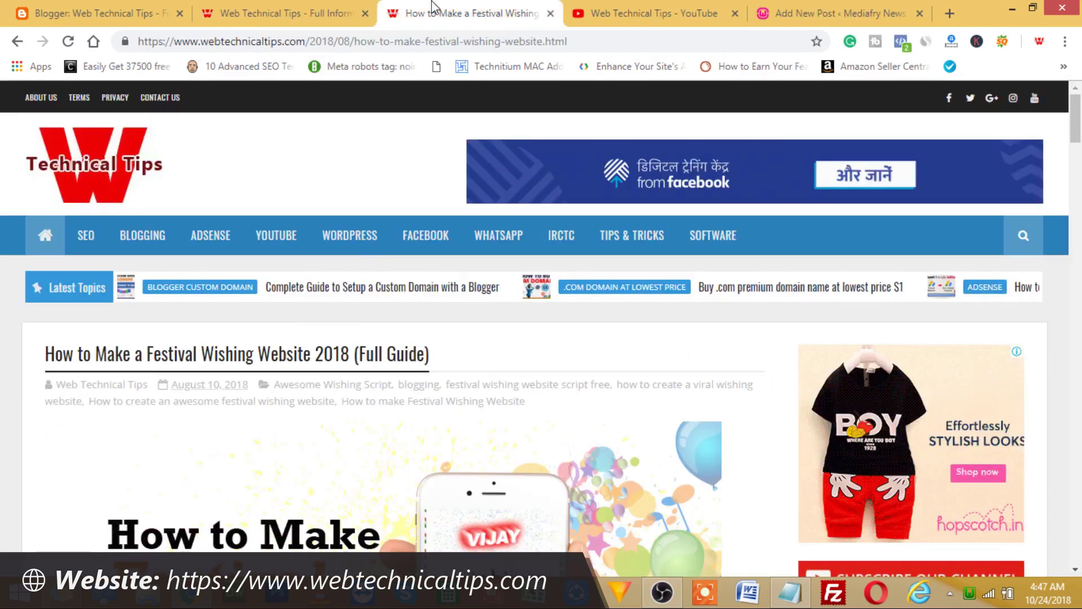
{"action": "left_click", "coordinate": [292, 12]}
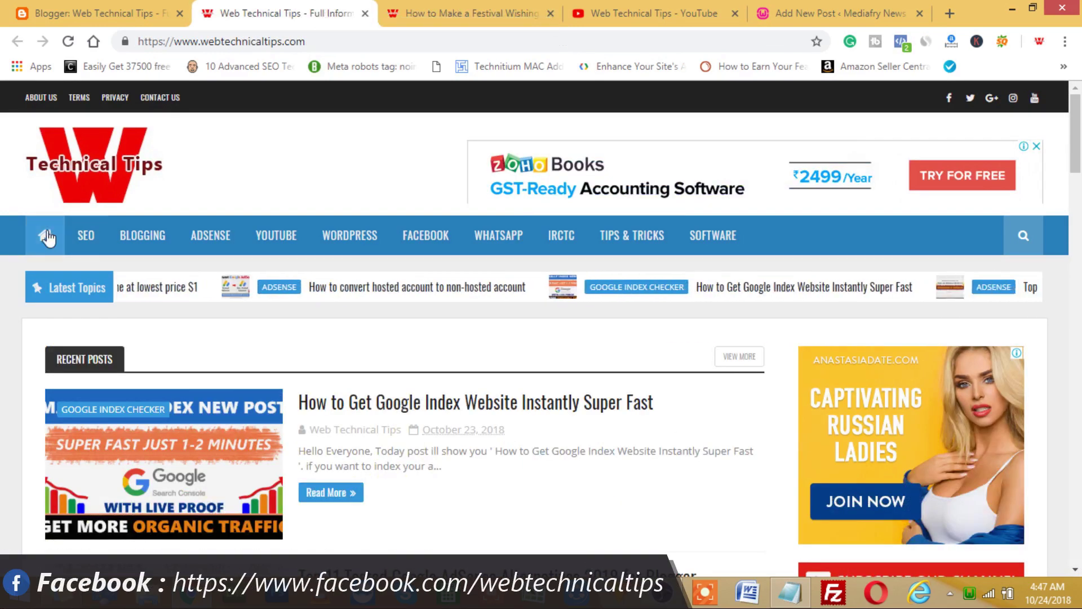
{"action": "mouse_move", "coordinate": [110, 244]}
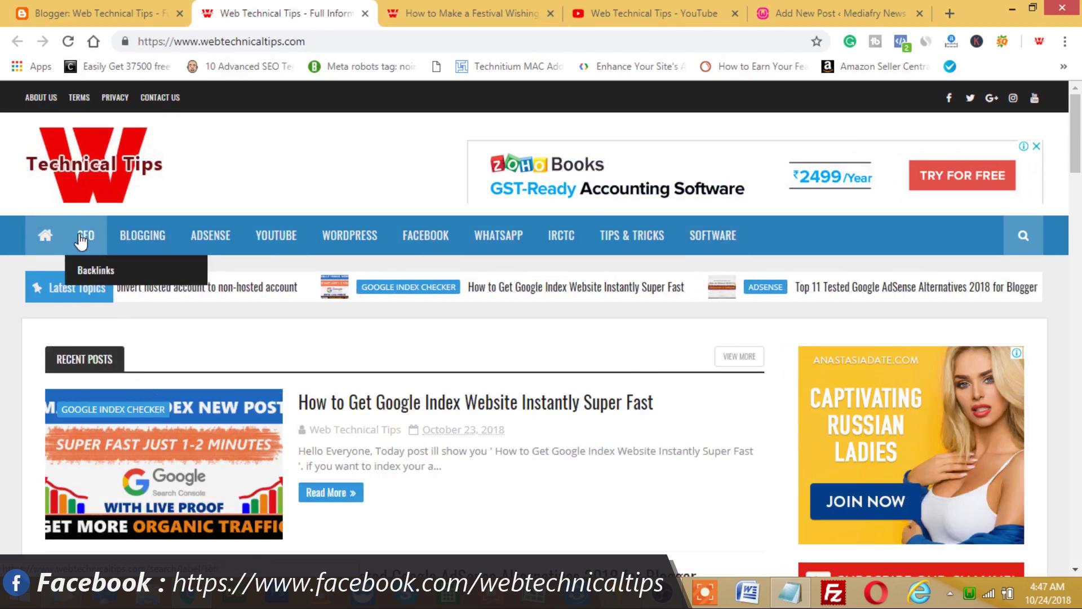
{"action": "mouse_move", "coordinate": [142, 247]}
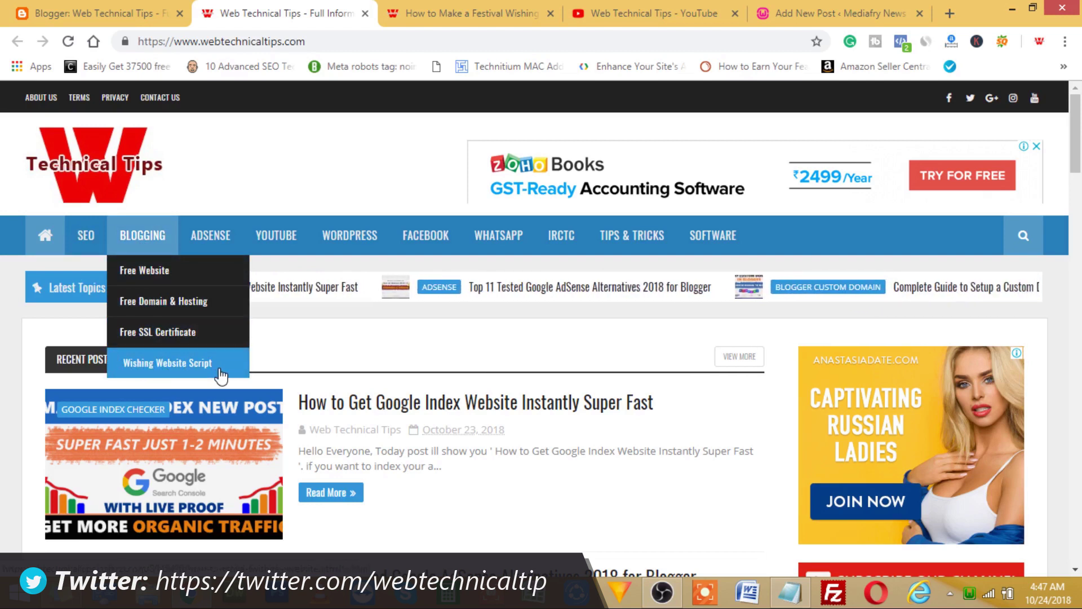
{"action": "left_click", "coordinate": [417, 12]}
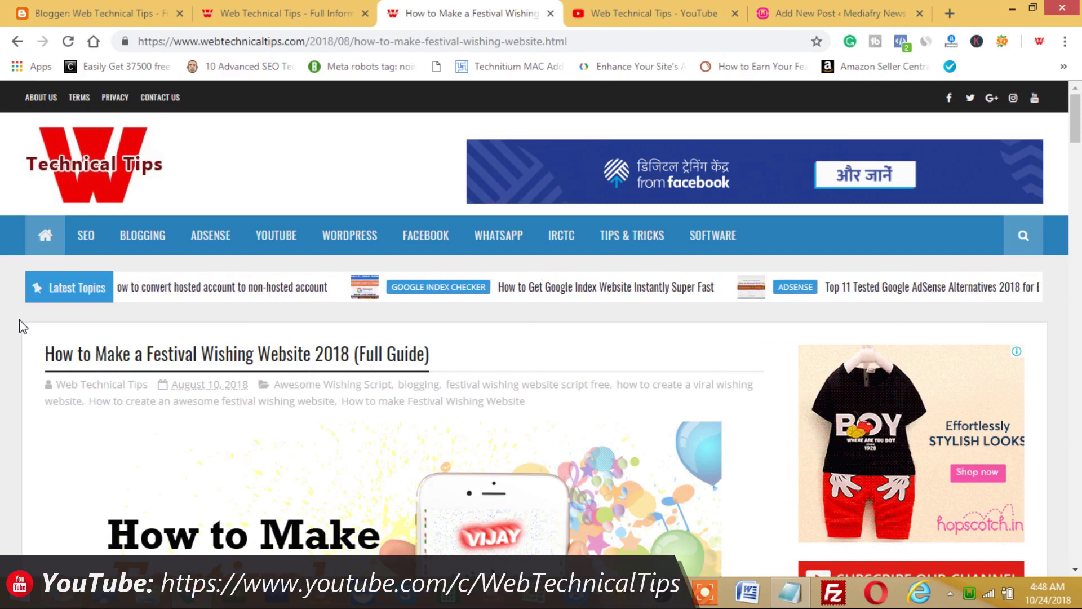
{"action": "scroll", "coordinate": [17, 326], "scroll_direction": "down", "scroll_amount": 10}
{"action": "scroll", "coordinate": [21, 326], "scroll_direction": "down", "scroll_amount": 20}
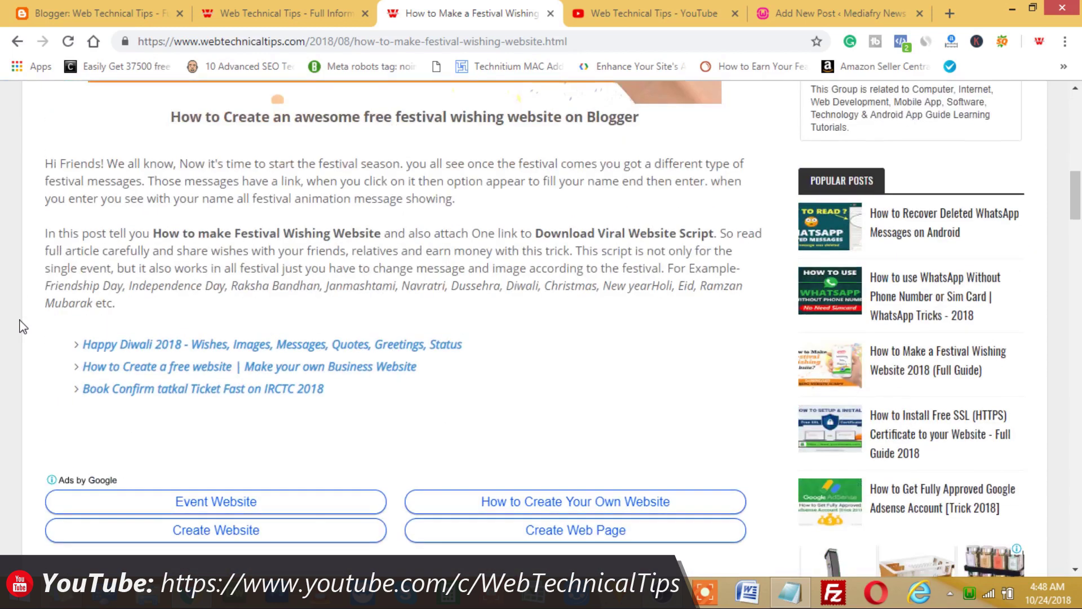
{"action": "scroll", "coordinate": [21, 325], "scroll_direction": "down", "scroll_amount": 20}
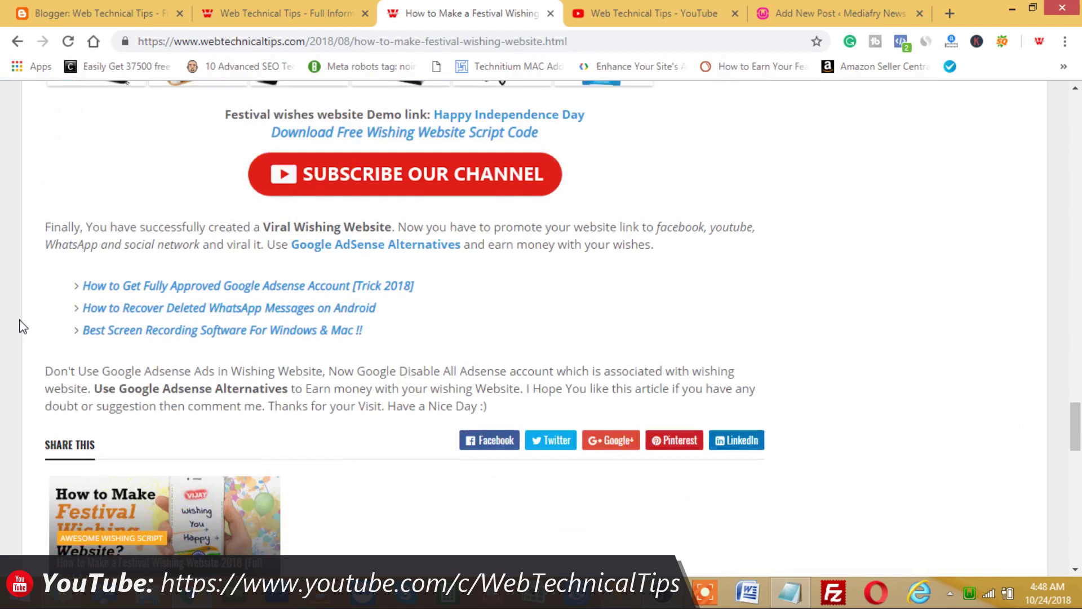
{"action": "scroll", "coordinate": [21, 326], "scroll_direction": "down", "scroll_amount": 4}
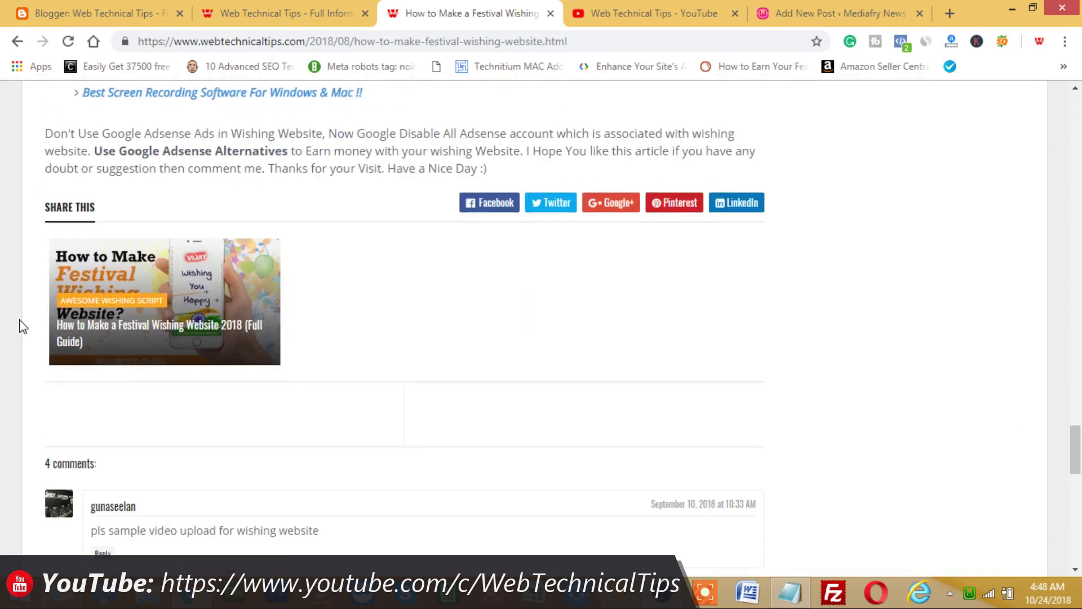
Step: Switch to Notepad and review the whole list of wishing website keywords
{"action": "left_click", "coordinate": [790, 592]}
{"action": "scroll", "coordinate": [709, 282], "scroll_direction": "up", "scroll_amount": 5}
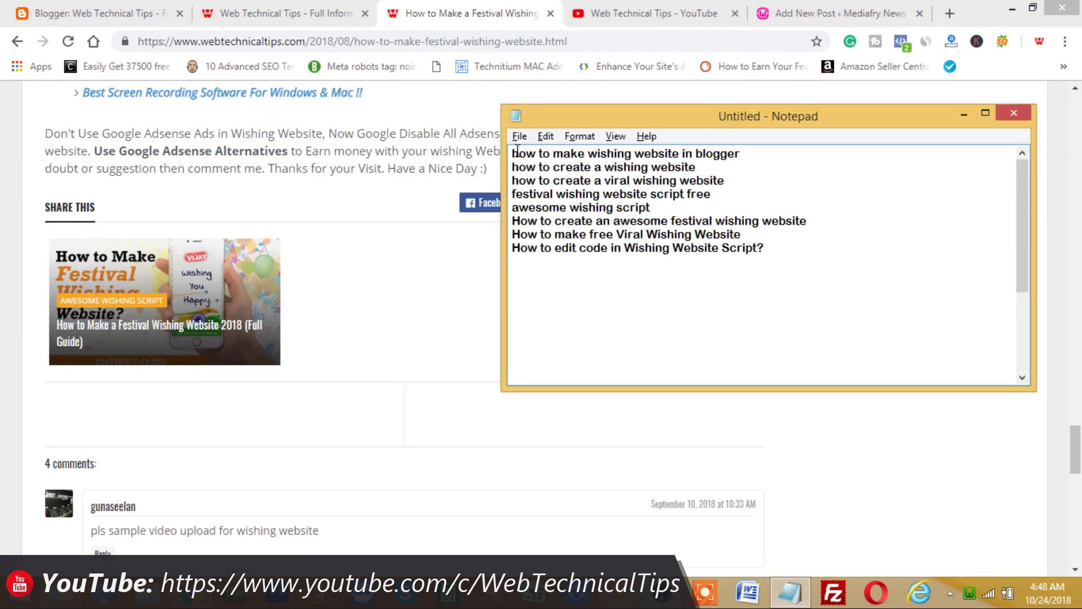
{"action": "left_click_drag", "start_coordinate": [511, 151], "coordinate": [766, 245]}
{"action": "left_click", "coordinate": [795, 246]}
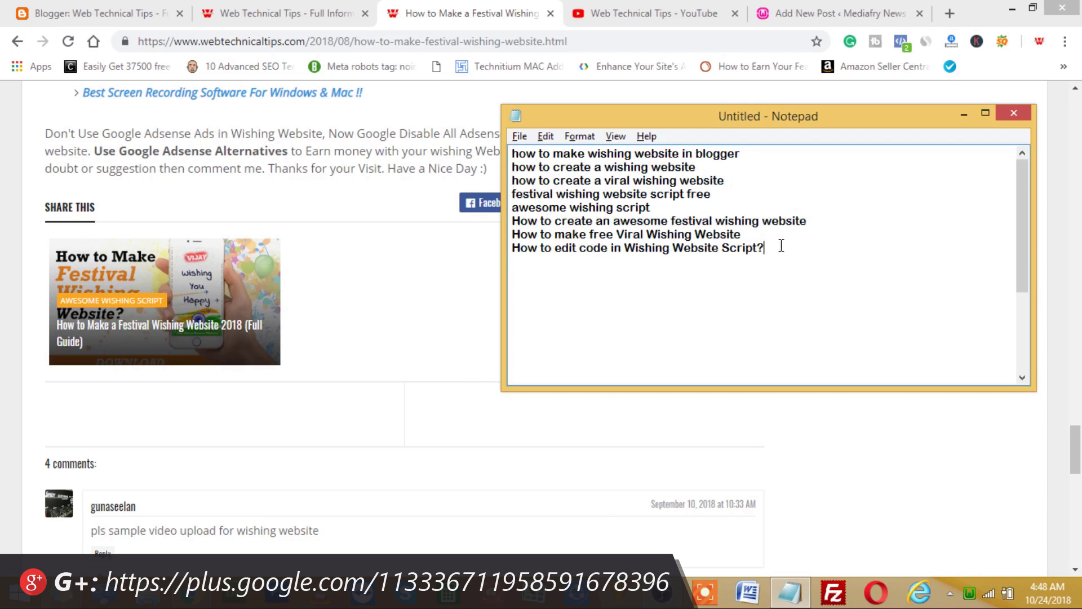
{"action": "left_click_drag", "start_coordinate": [783, 246], "coordinate": [514, 141]}
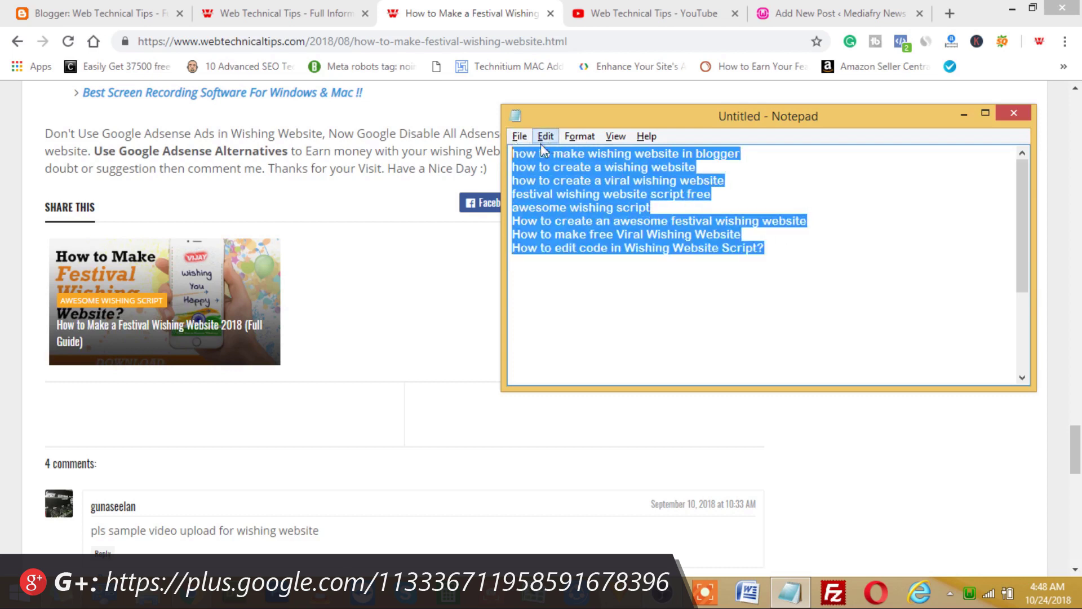
Step: Return to the festival wishing website article in the browser and examine its title, tags, featured image and introduction
{"action": "left_click", "coordinate": [28, 198]}
{"action": "scroll", "coordinate": [31, 199], "scroll_direction": "up", "scroll_amount": 20}
{"action": "scroll", "coordinate": [33, 201], "scroll_direction": "up", "scroll_amount": 20}
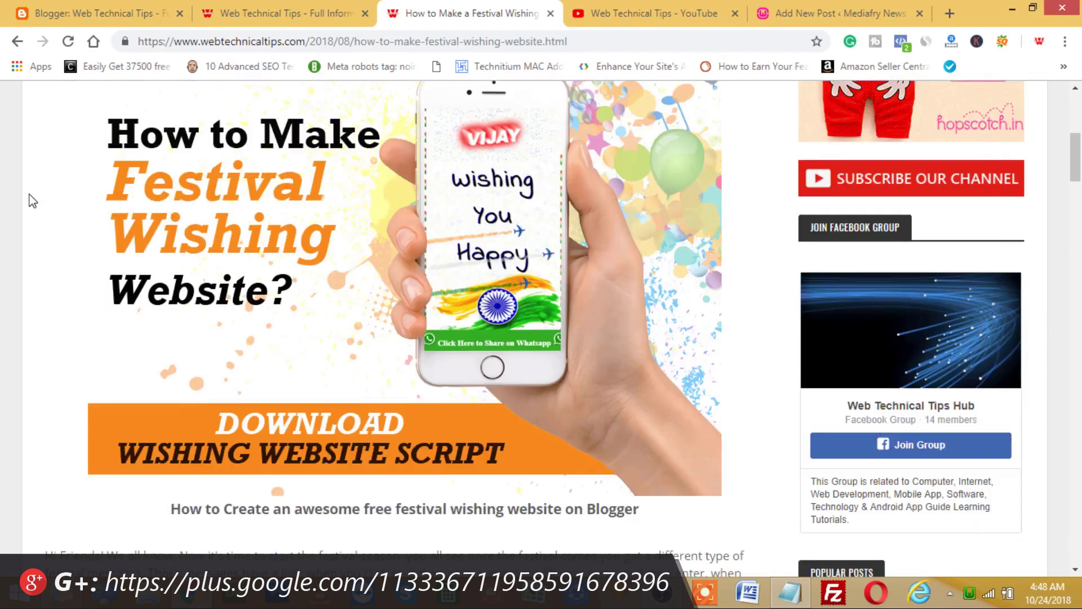
{"action": "scroll", "coordinate": [32, 201], "scroll_direction": "up", "scroll_amount": 7}
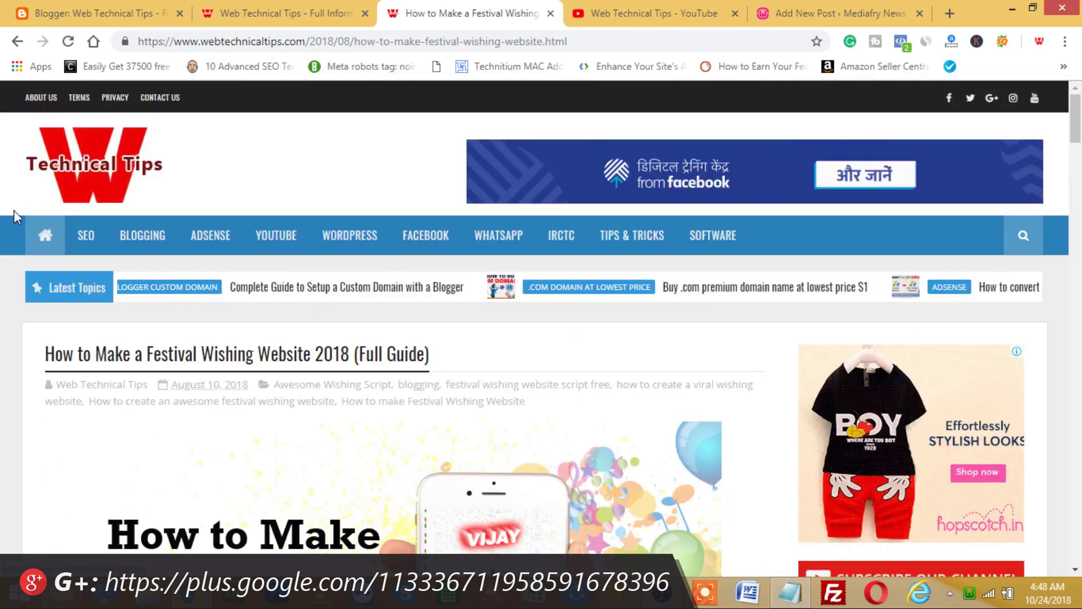
{"action": "scroll", "coordinate": [3, 286], "scroll_direction": "down", "scroll_amount": 3}
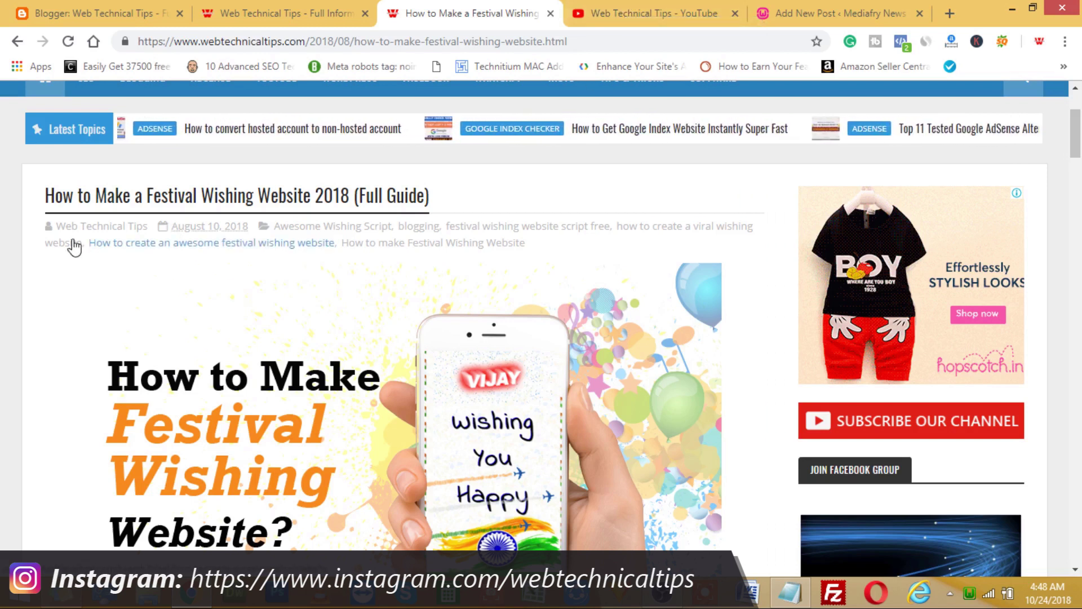
{"action": "scroll", "coordinate": [169, 355], "scroll_direction": "down", "scroll_amount": 7}
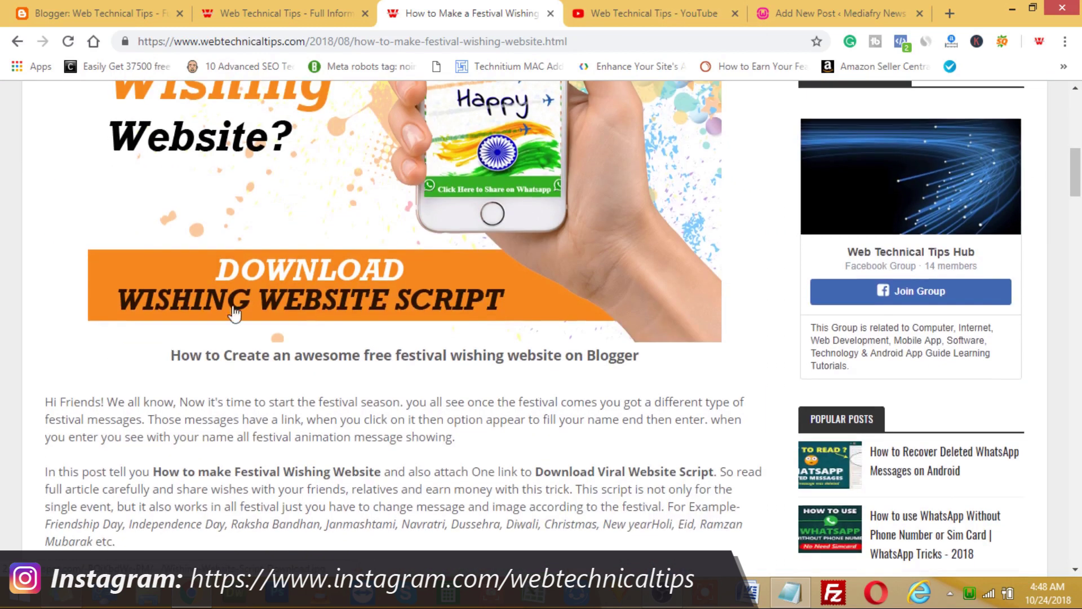
Step: Copy the article title "How to Make a Festival Wishing Website 2018 (Full Guide)" into the new WordPress post's title
{"action": "left_click", "coordinate": [834, 13]}
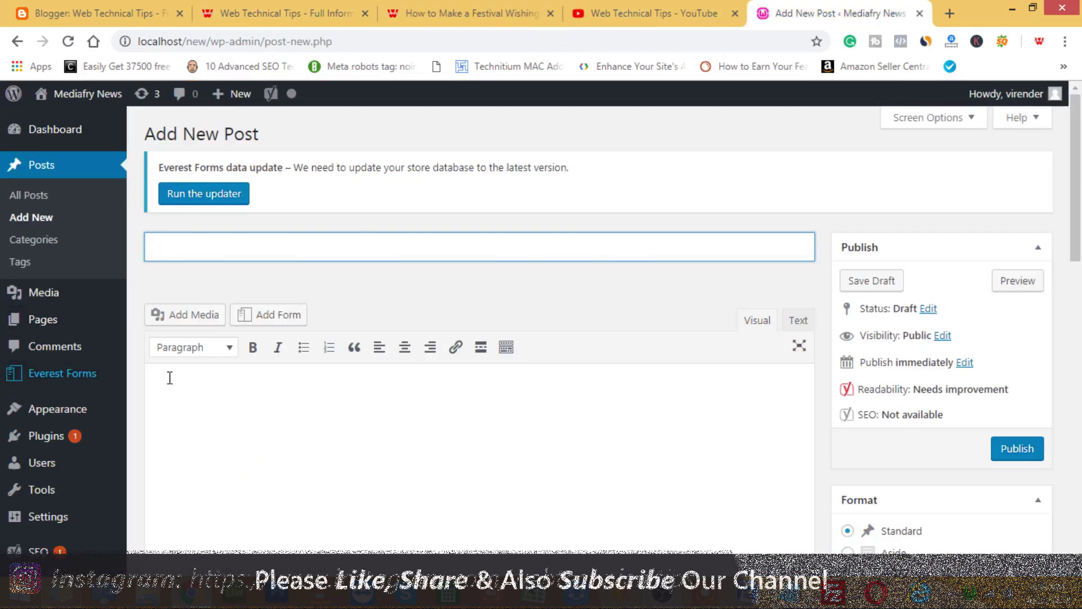
{"action": "left_click", "coordinate": [468, 13]}
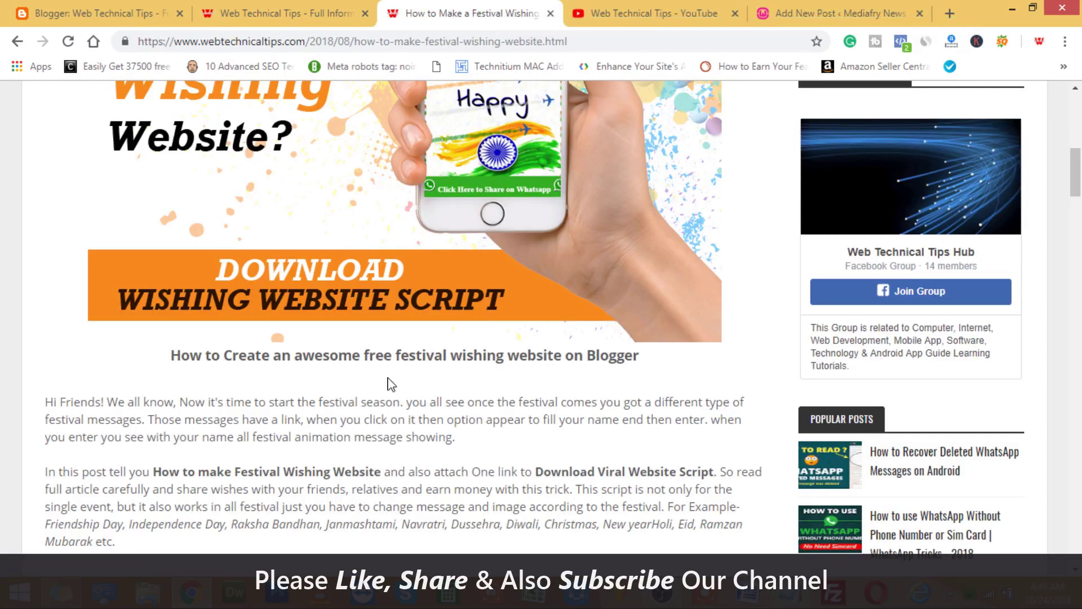
{"action": "scroll", "coordinate": [389, 383], "scroll_direction": "up", "scroll_amount": 10}
{"action": "left_click_drag", "start_coordinate": [50, 354], "coordinate": [472, 357]}
{"action": "key", "text": "ctrl+c"}
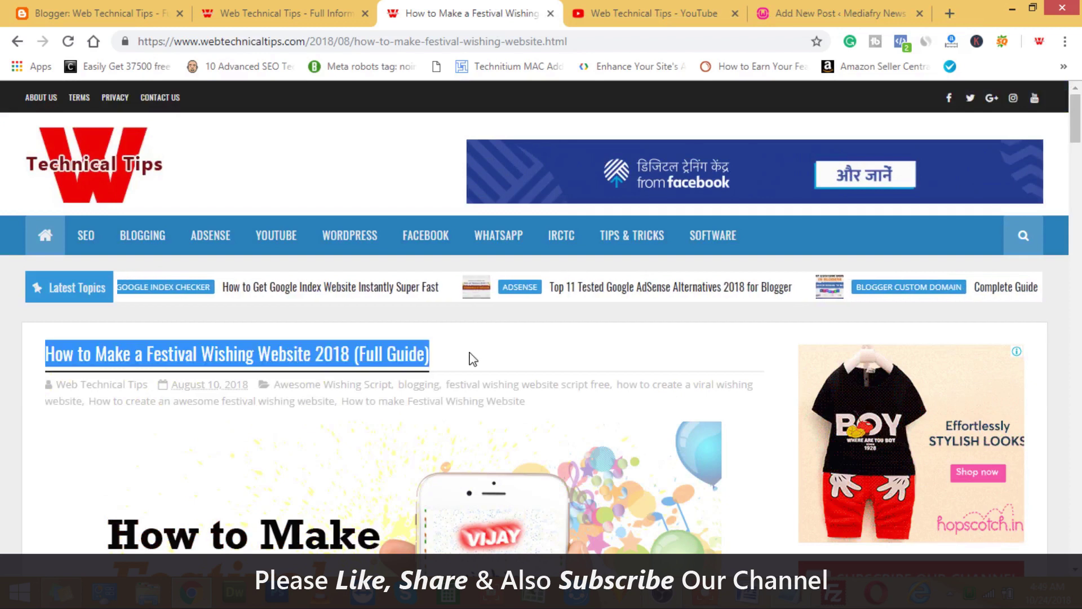
{"action": "left_click", "coordinate": [858, 5]}
{"action": "key", "text": "ctrl+v"}
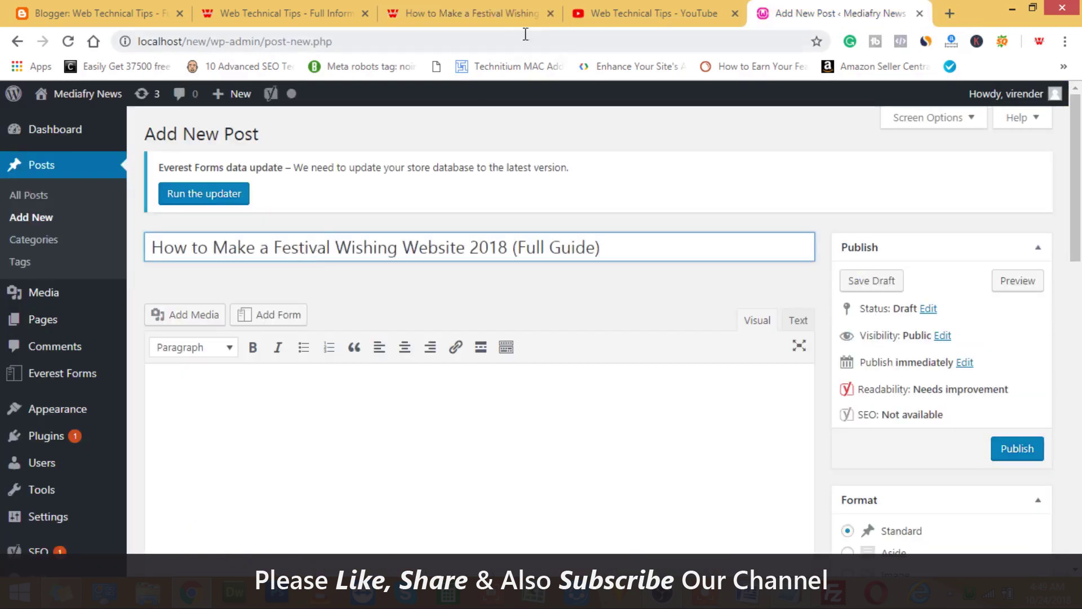
Step: Copy the article text, from the "How to Create an awesome free festival wishing website on Blogger" heading to the closing paragraph, into the post body
{"action": "left_click", "coordinate": [451, 14]}
{"action": "scroll", "coordinate": [157, 463], "scroll_direction": "down", "scroll_amount": 8}
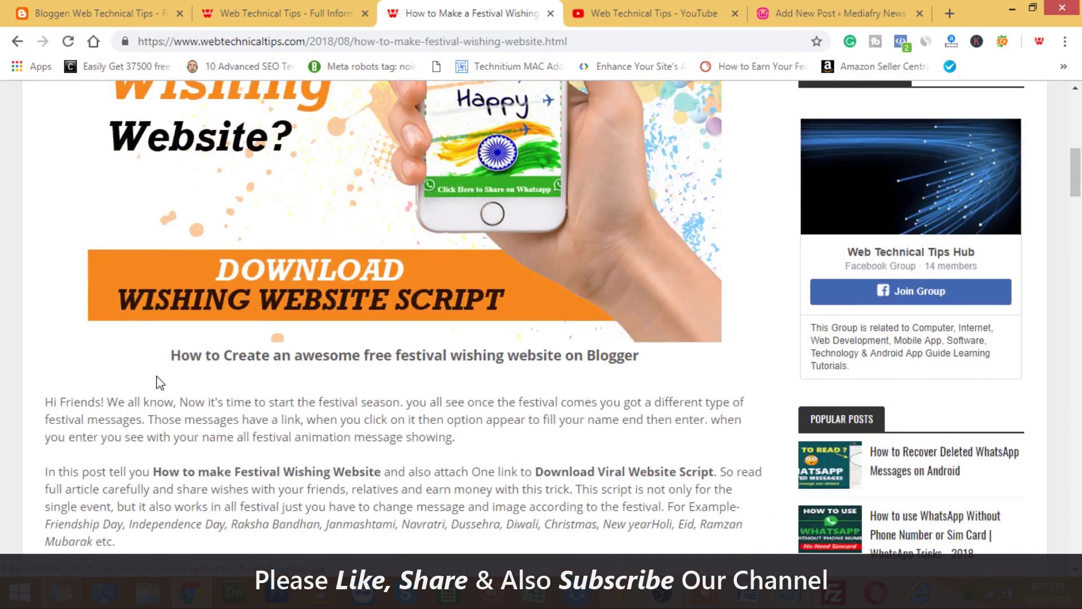
{"action": "left_click_drag", "start_coordinate": [173, 356], "coordinate": [541, 544]}
{"action": "left_click", "coordinate": [840, 13]}
{"action": "left_click", "coordinate": [228, 405]}
{"action": "key", "text": "ctrl+v"}
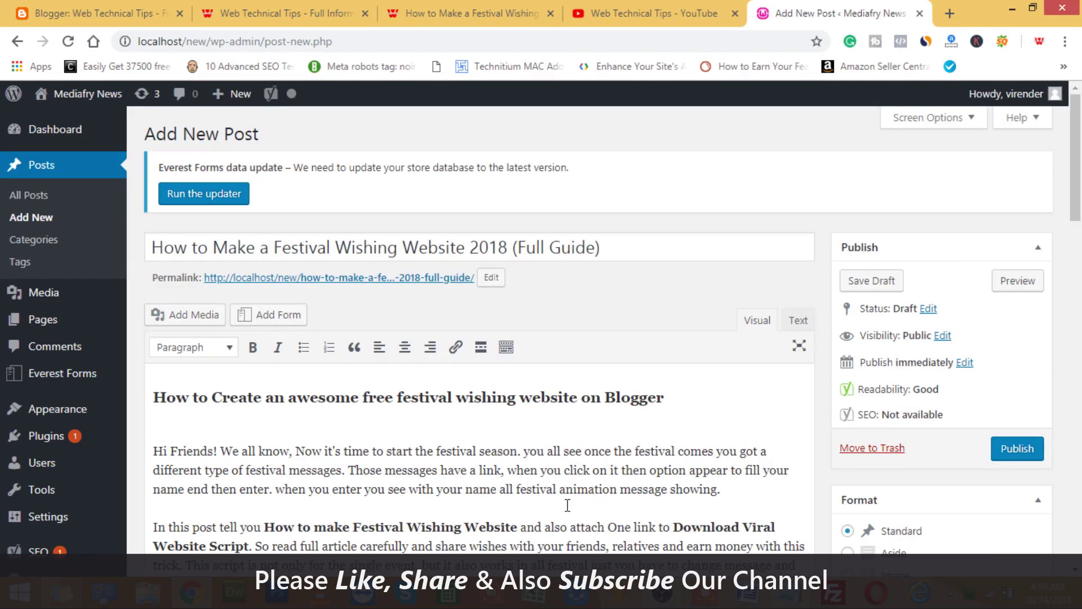
Step: Check the source article again and examine the new post's content and its Yoast SEO section with the snippet preview
{"action": "left_click", "coordinate": [533, 13]}
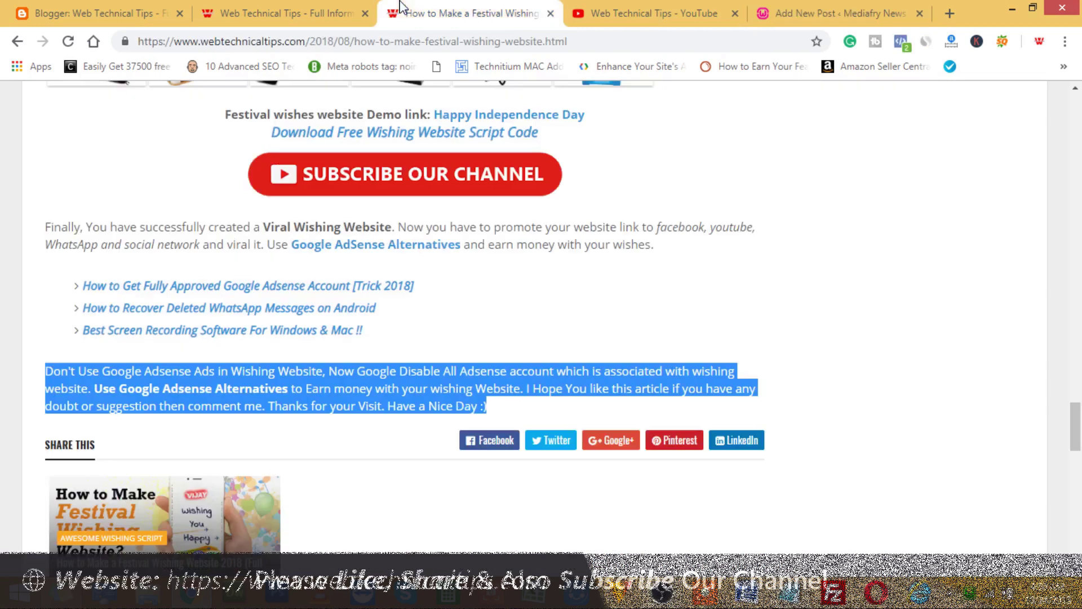
{"action": "scroll", "coordinate": [332, 317], "scroll_direction": "up", "scroll_amount": 5}
{"action": "scroll", "coordinate": [332, 317], "scroll_direction": "up", "scroll_amount": 15}
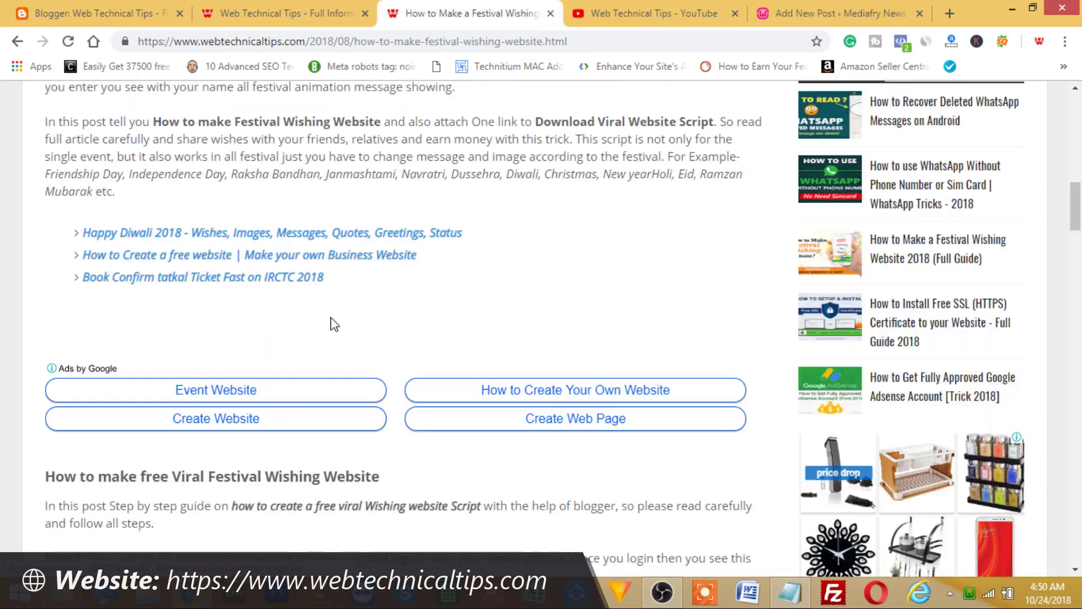
{"action": "left_click", "coordinate": [857, 11]}
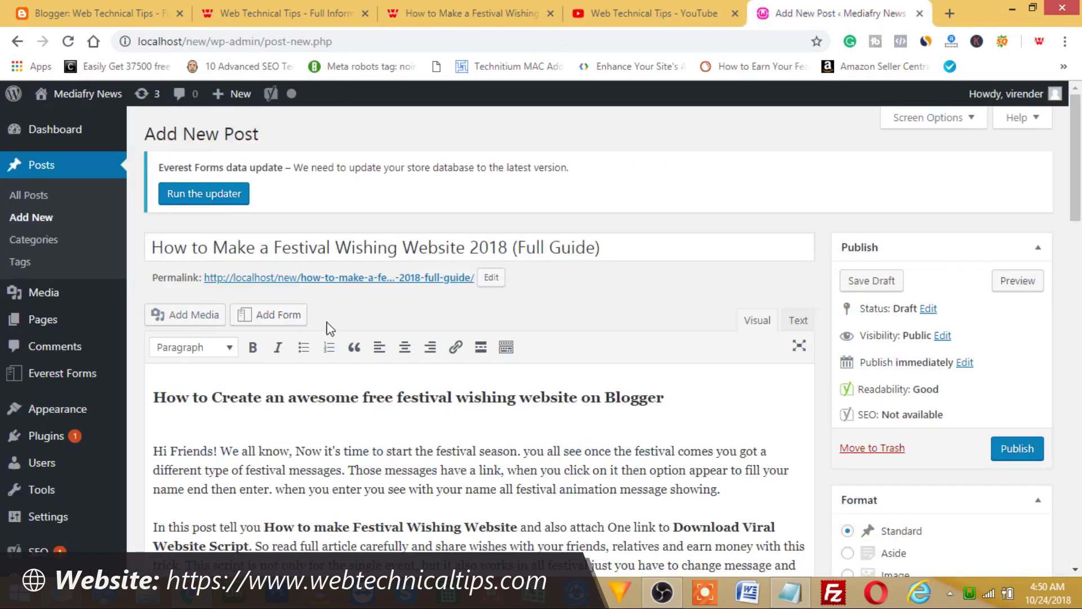
{"action": "scroll", "coordinate": [421, 331], "scroll_direction": "down", "scroll_amount": 10}
{"action": "scroll", "coordinate": [420, 333], "scroll_direction": "down", "scroll_amount": 6}
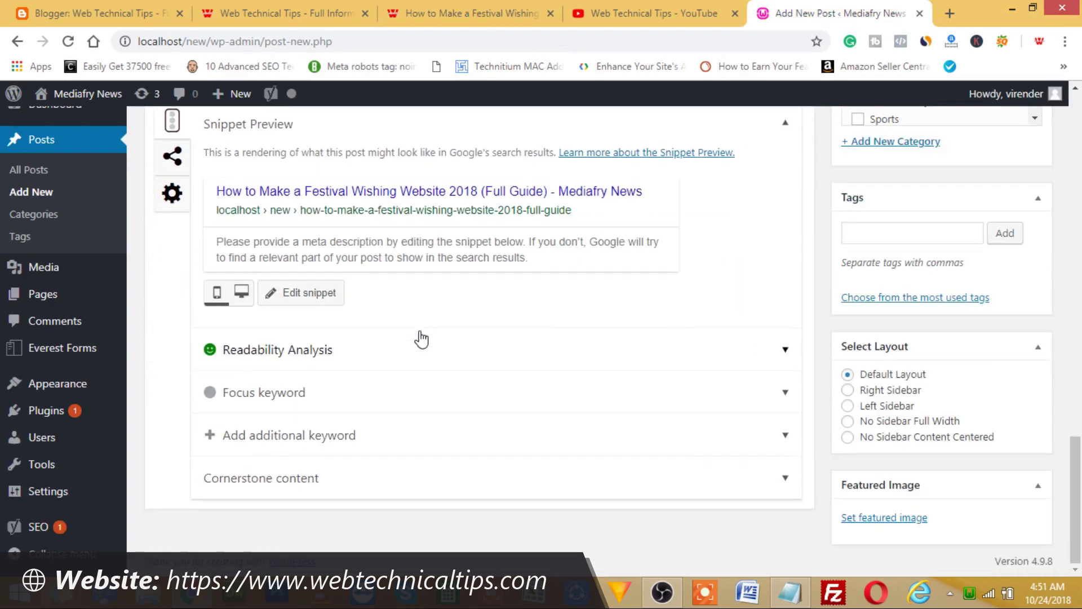
{"action": "scroll", "coordinate": [556, 331], "scroll_direction": "up", "scroll_amount": 5}
{"action": "scroll", "coordinate": [556, 333], "scroll_direction": "up", "scroll_amount": 15}
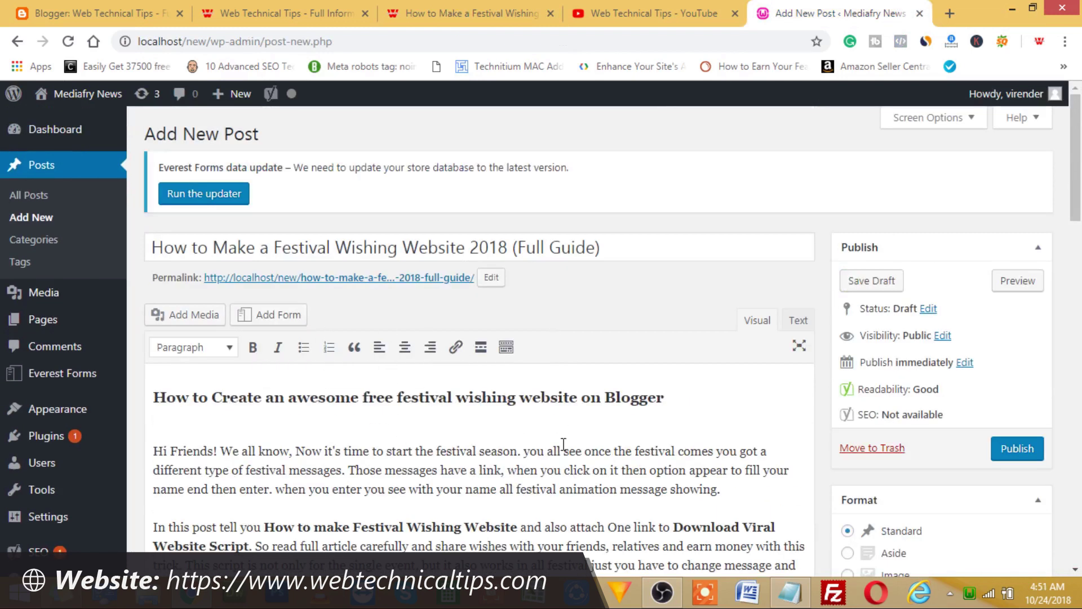
Step: Expand the post's Readability Analysis in the Yoast SEO section and examine its results
{"action": "scroll", "coordinate": [563, 444], "scroll_direction": "down", "scroll_amount": 20}
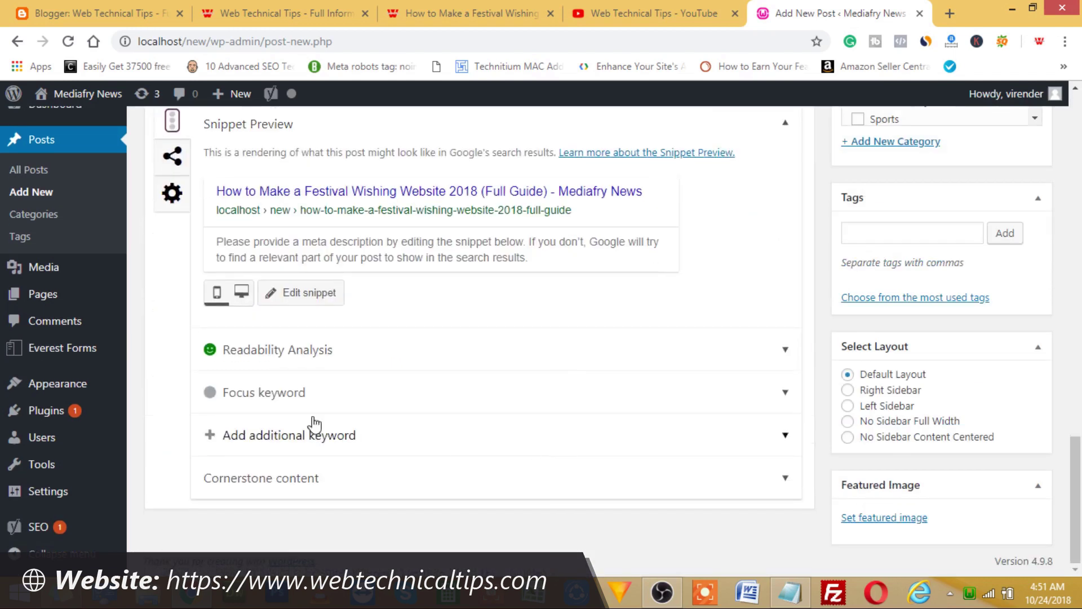
{"action": "scroll", "coordinate": [240, 293], "scroll_direction": "up", "scroll_amount": 3}
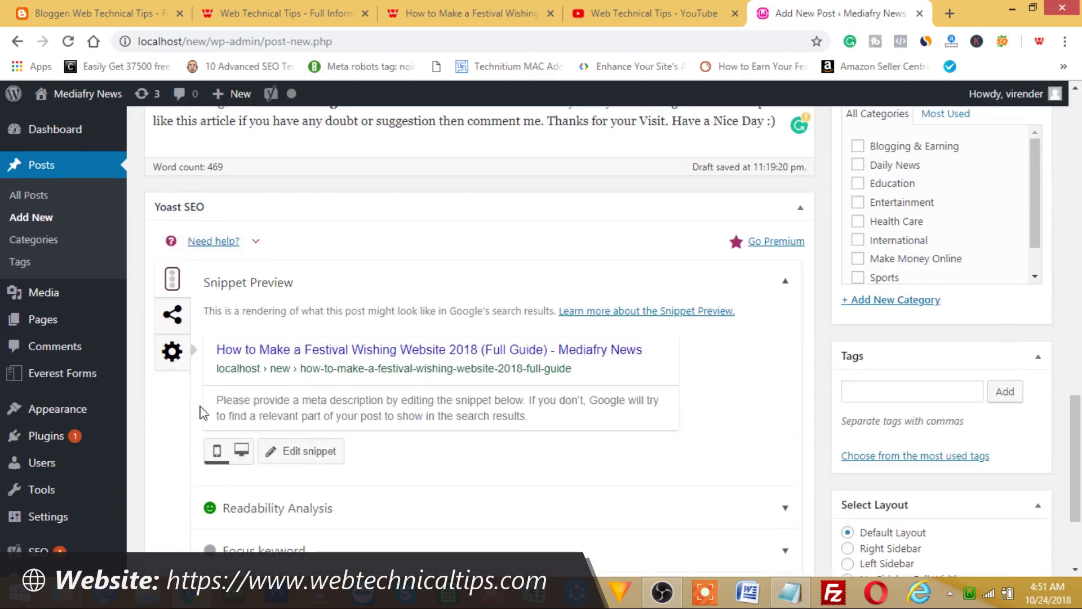
{"action": "scroll", "coordinate": [403, 309], "scroll_direction": "down", "scroll_amount": 1}
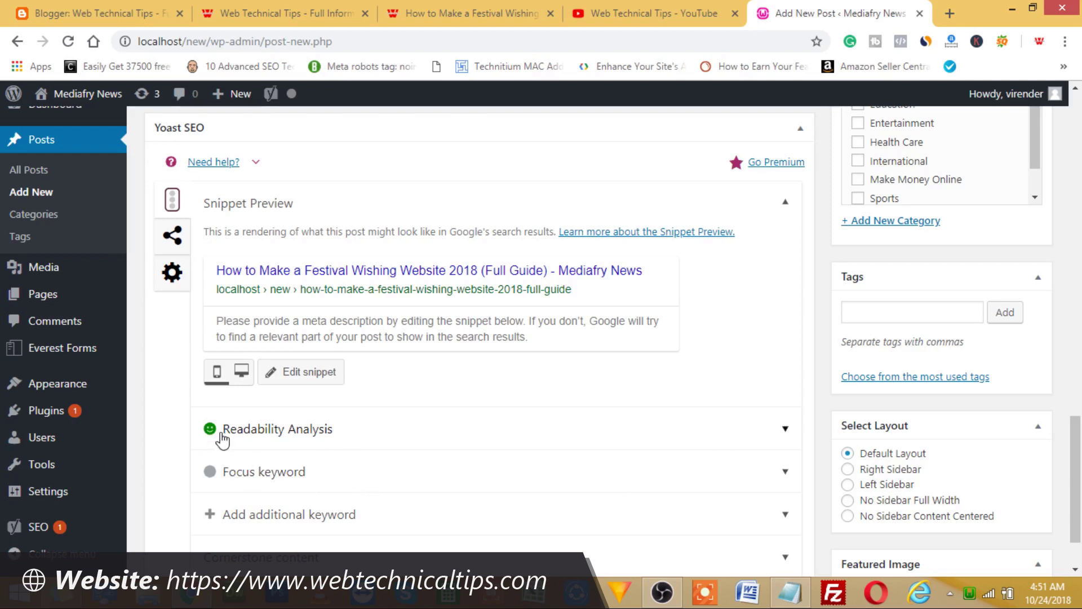
{"action": "scroll", "coordinate": [492, 389], "scroll_direction": "up", "scroll_amount": 15}
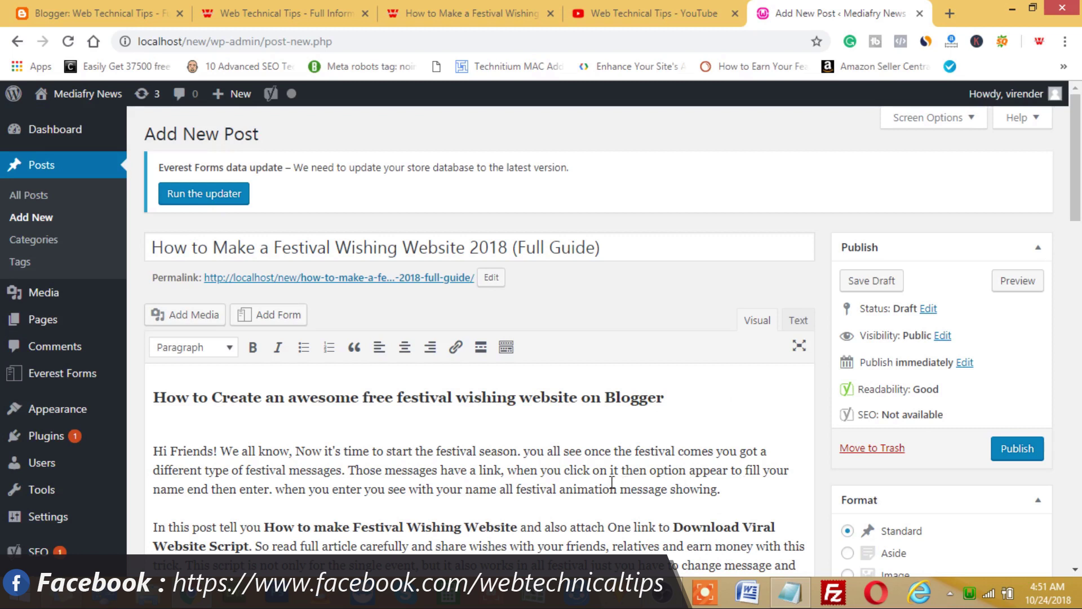
{"action": "scroll", "coordinate": [611, 483], "scroll_direction": "down", "scroll_amount": 15}
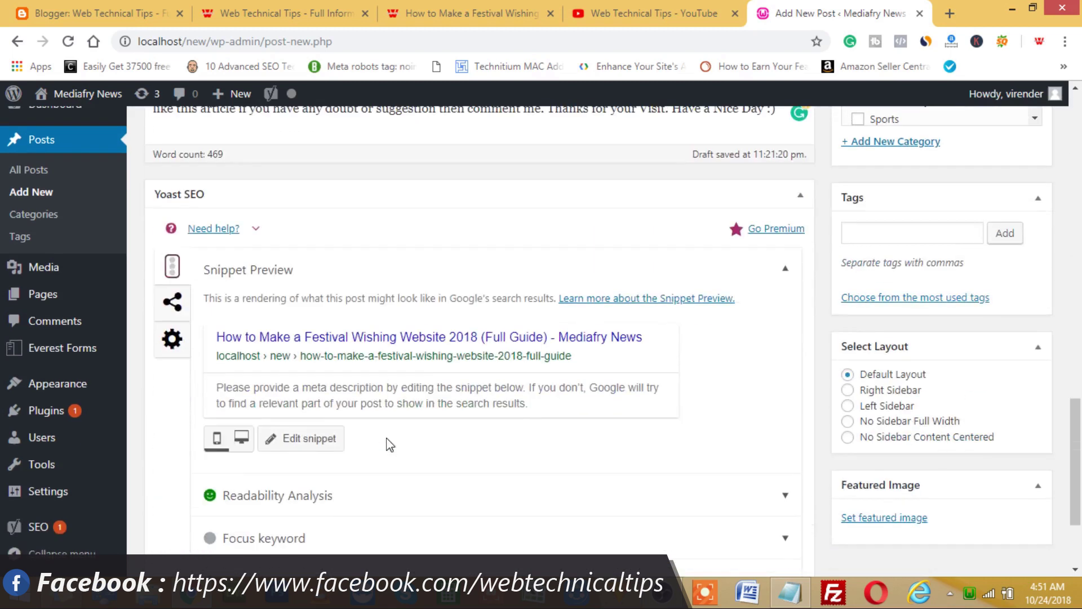
{"action": "scroll", "coordinate": [302, 417], "scroll_direction": "down", "scroll_amount": 3}
{"action": "left_click", "coordinate": [519, 356]}
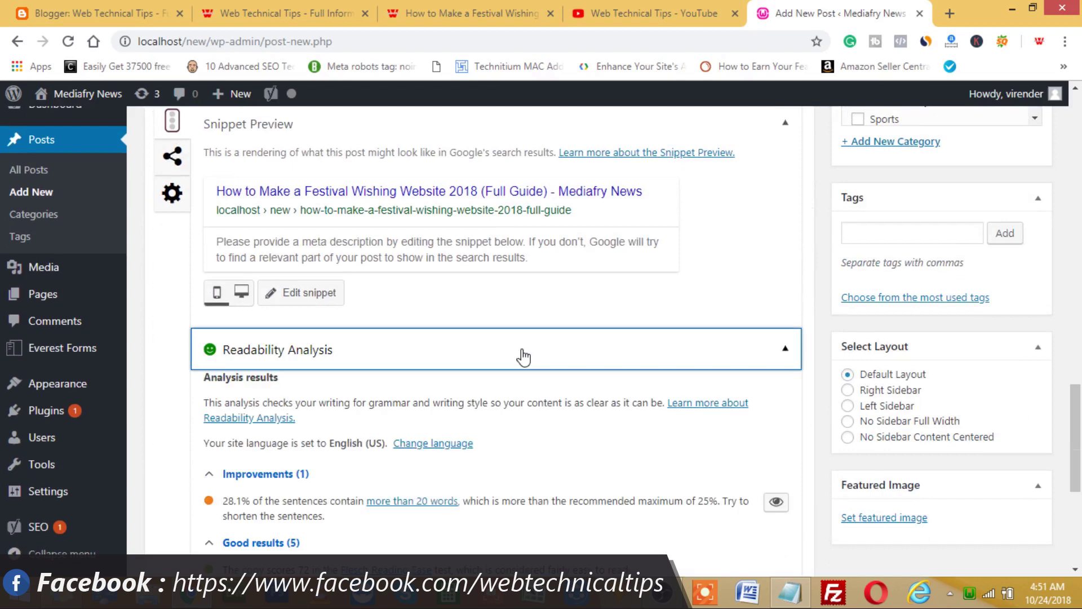
{"action": "scroll", "coordinate": [152, 392], "scroll_direction": "down", "scroll_amount": 5}
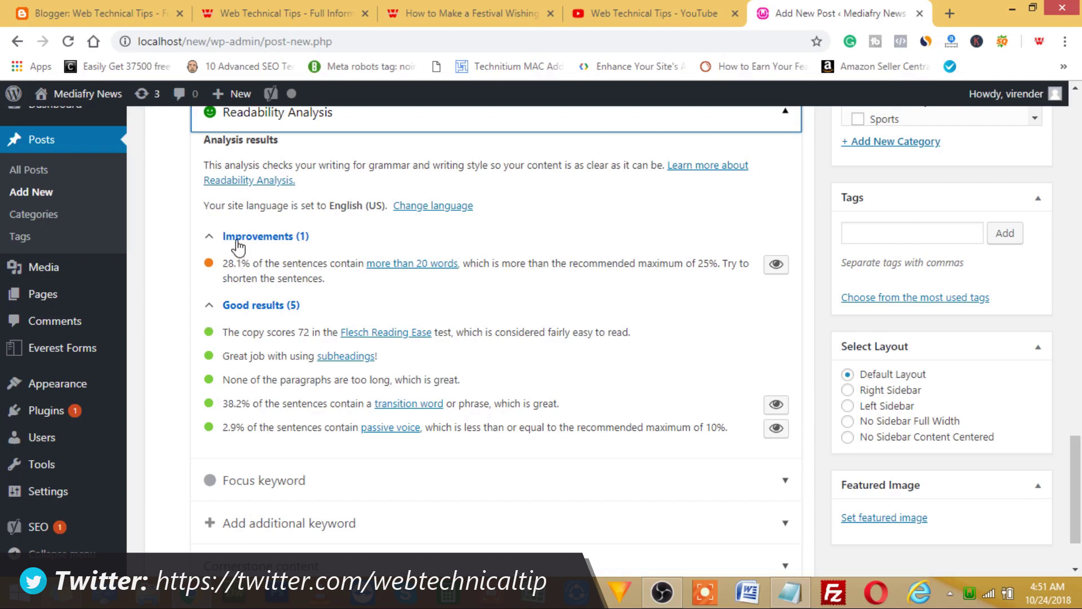
{"action": "scroll", "coordinate": [221, 274], "scroll_direction": "up", "scroll_amount": 1}
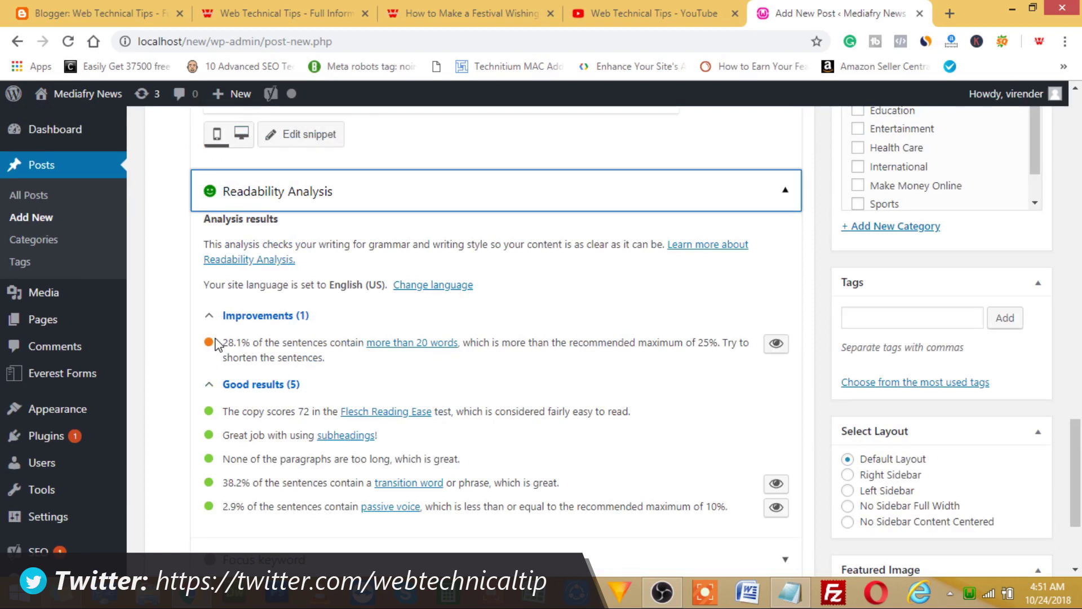
Step: Review the readability improvements and good results, and collapse both result lists
{"action": "left_click", "coordinate": [222, 321]}
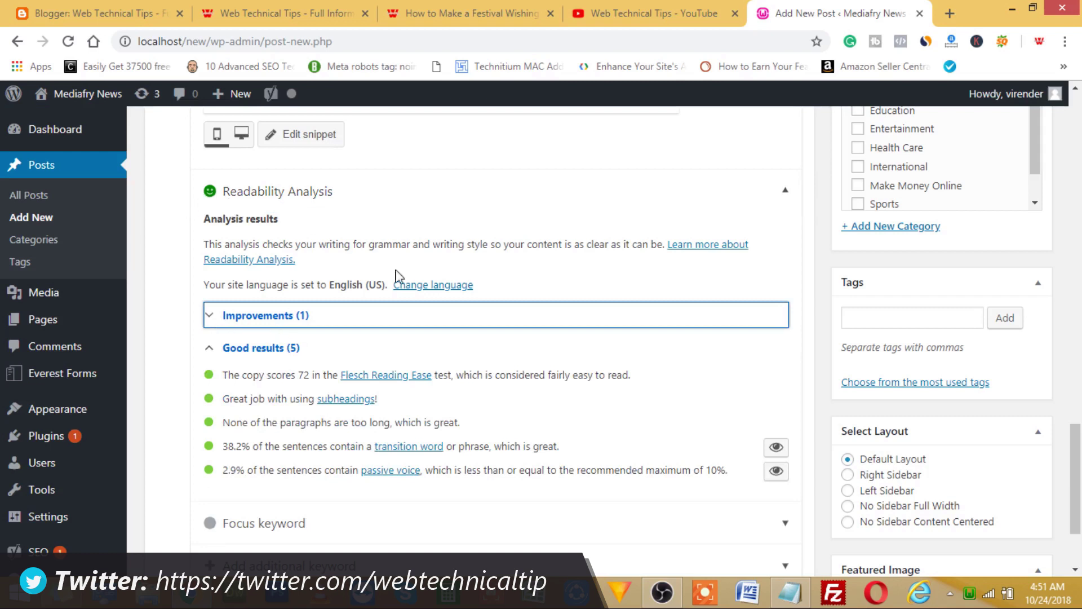
{"action": "scroll", "coordinate": [313, 437], "scroll_direction": "down", "scroll_amount": 2}
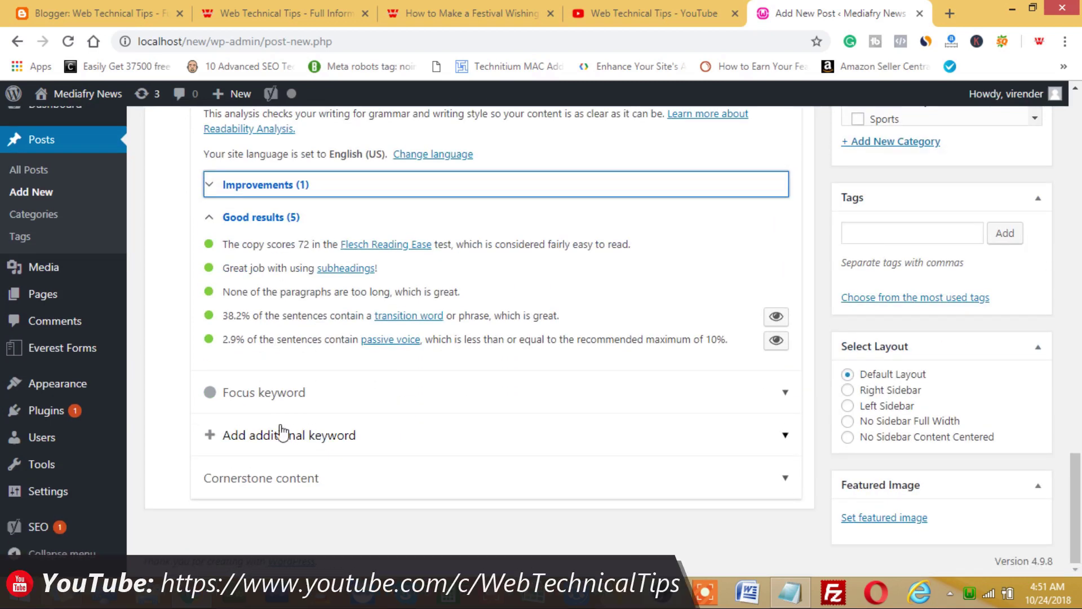
{"action": "scroll", "coordinate": [245, 409], "scroll_direction": "up", "scroll_amount": 1}
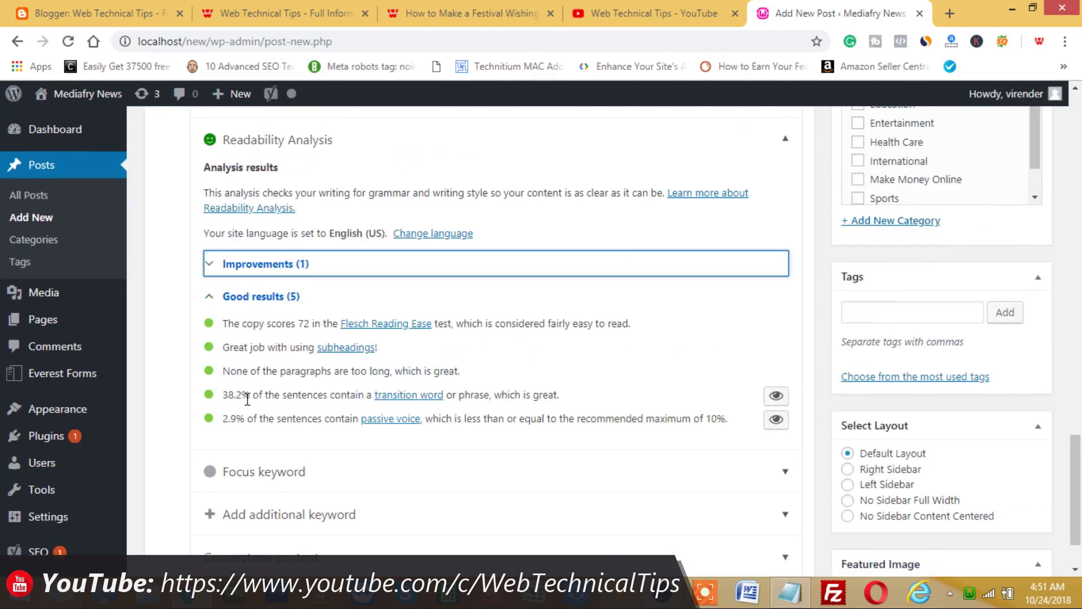
{"action": "scroll", "coordinate": [247, 399], "scroll_direction": "up", "scroll_amount": 1}
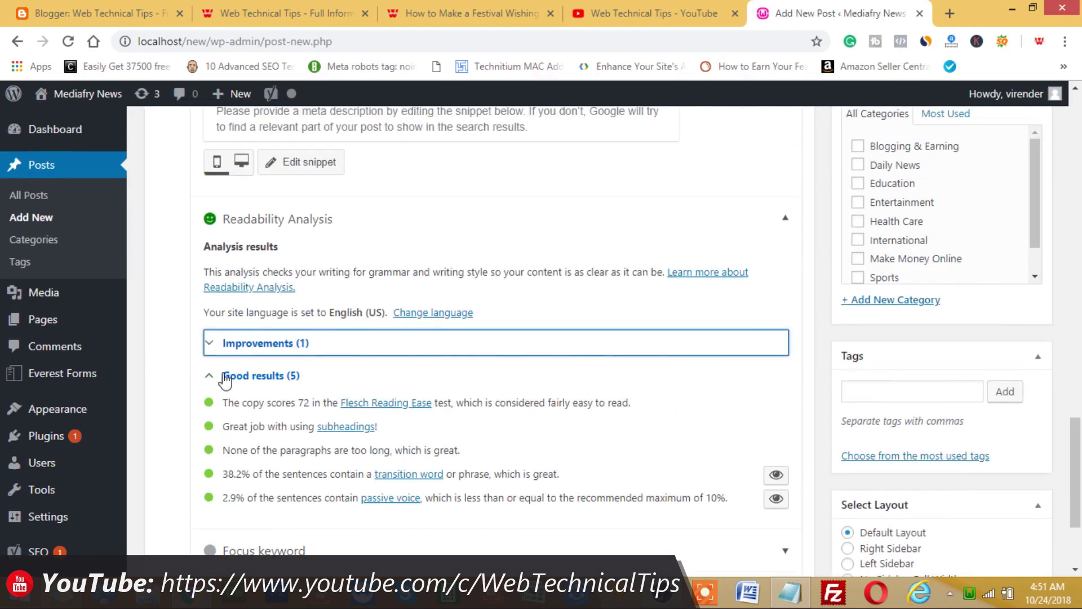
{"action": "left_click", "coordinate": [208, 345]}
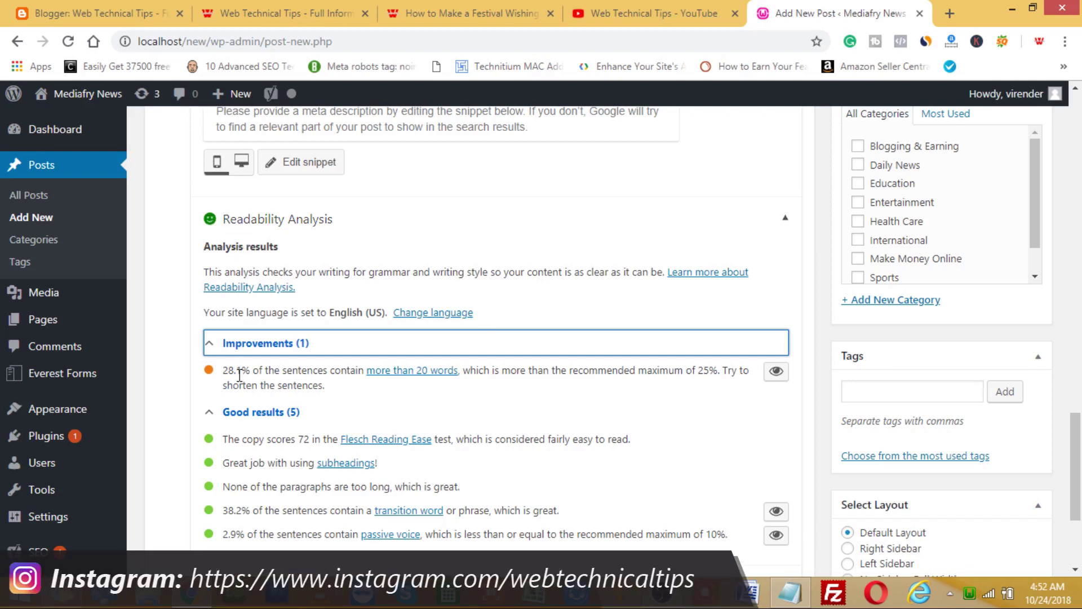
{"action": "left_click", "coordinate": [206, 345]}
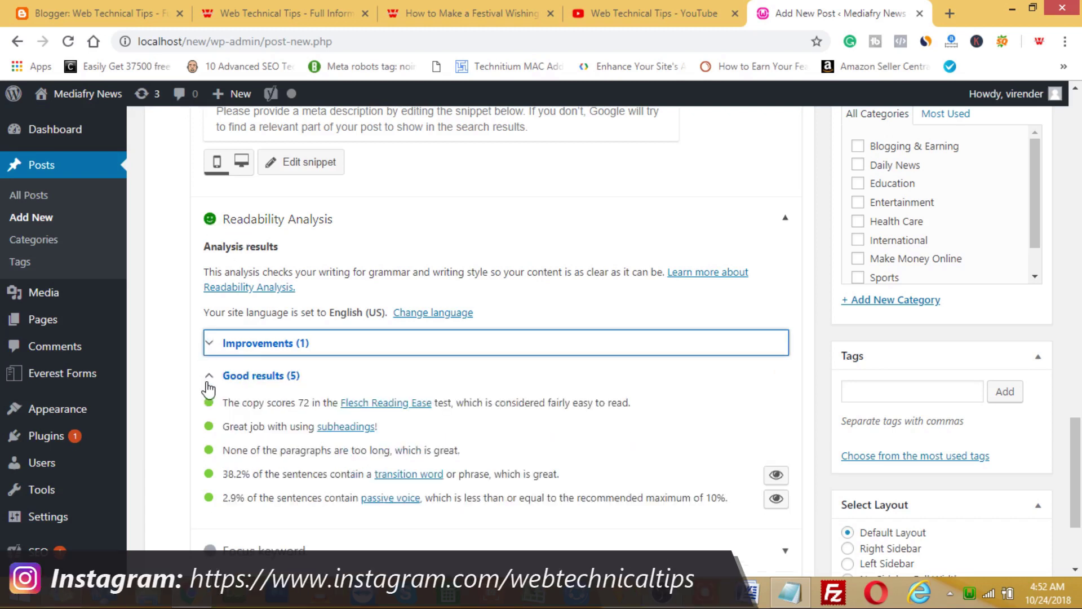
{"action": "left_click", "coordinate": [209, 379]}
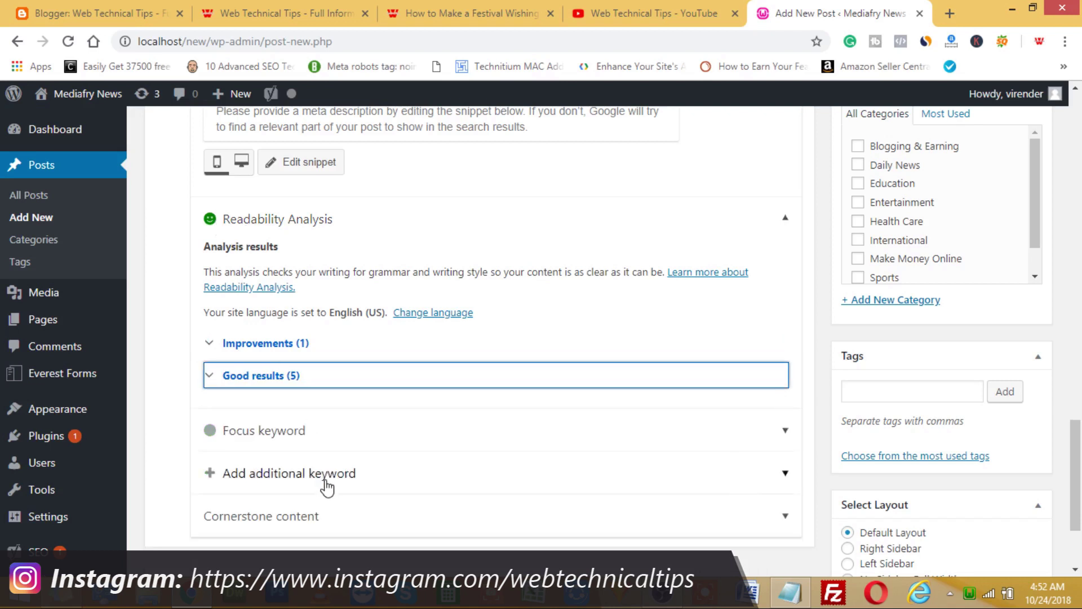
Step: Set the Yoast focus keyword to "Festival Wishing Website", copied from the post title
{"action": "left_click", "coordinate": [271, 437]}
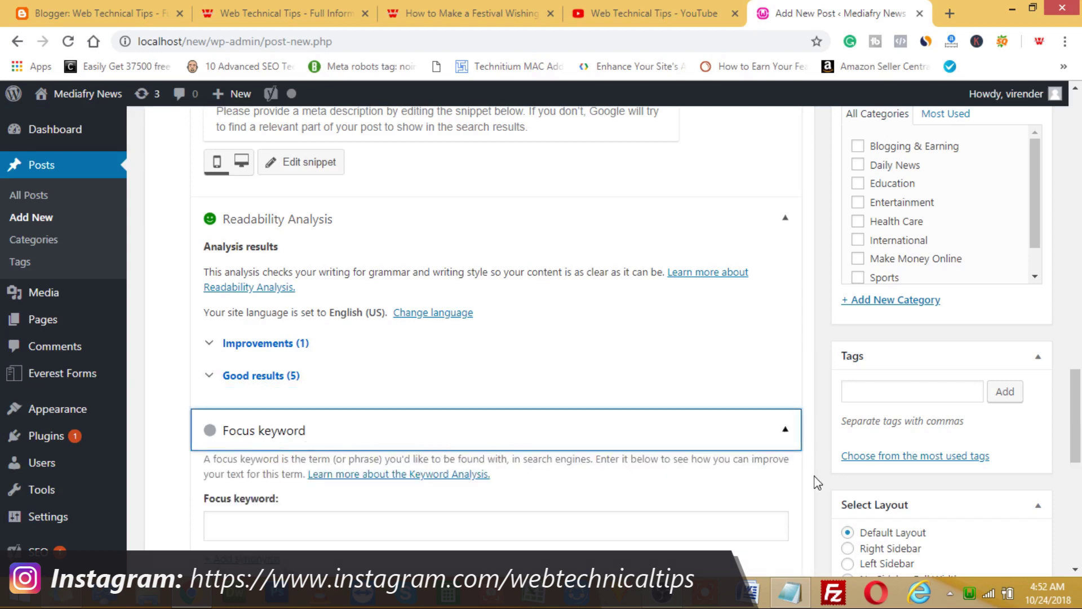
{"action": "scroll", "coordinate": [817, 482], "scroll_direction": "down", "scroll_amount": 2}
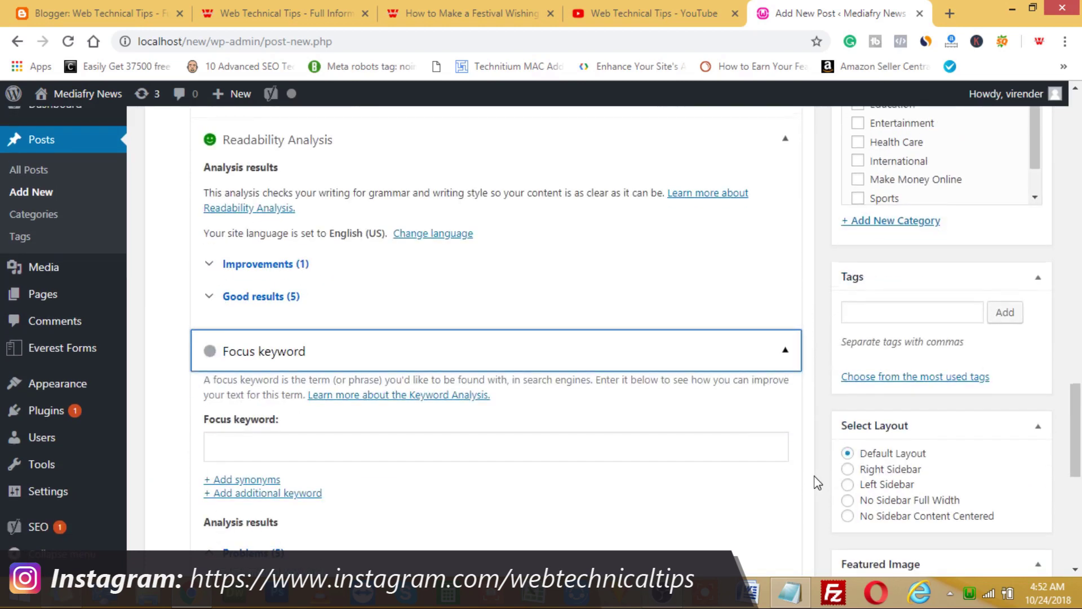
{"action": "scroll", "coordinate": [818, 482], "scroll_direction": "down", "scroll_amount": 3}
{"action": "scroll", "coordinate": [817, 482], "scroll_direction": "up", "scroll_amount": 8}
{"action": "scroll", "coordinate": [818, 482], "scroll_direction": "up", "scroll_amount": 15}
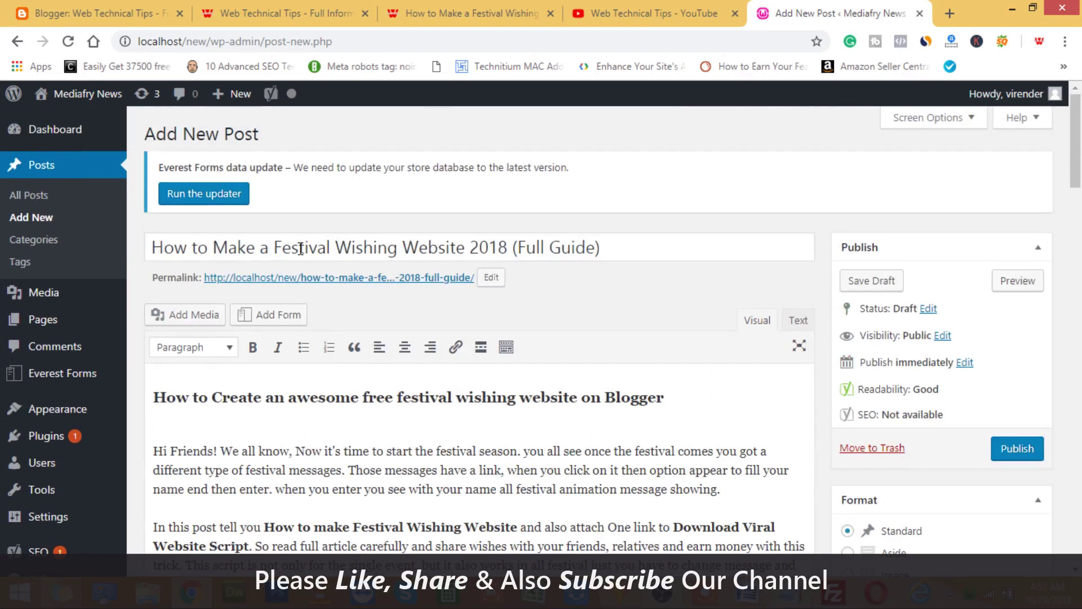
{"action": "left_click_drag", "start_coordinate": [278, 249], "coordinate": [466, 248]}
{"action": "key", "text": "ctrl+c"}
{"action": "scroll", "coordinate": [555, 440], "scroll_direction": "down", "scroll_amount": 15}
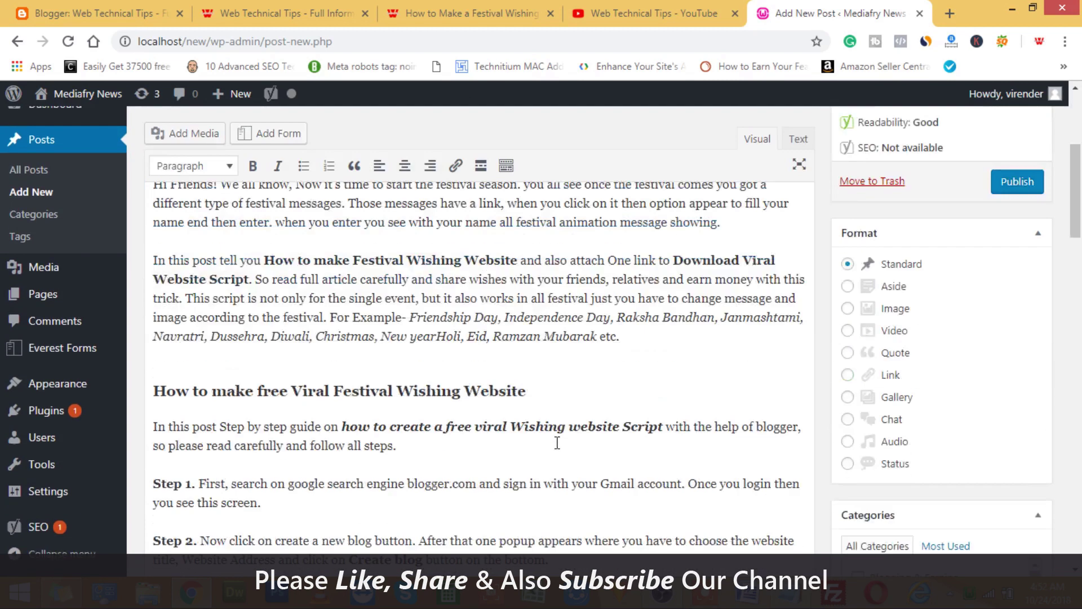
{"action": "scroll", "coordinate": [378, 436], "scroll_direction": "down", "scroll_amount": 4}
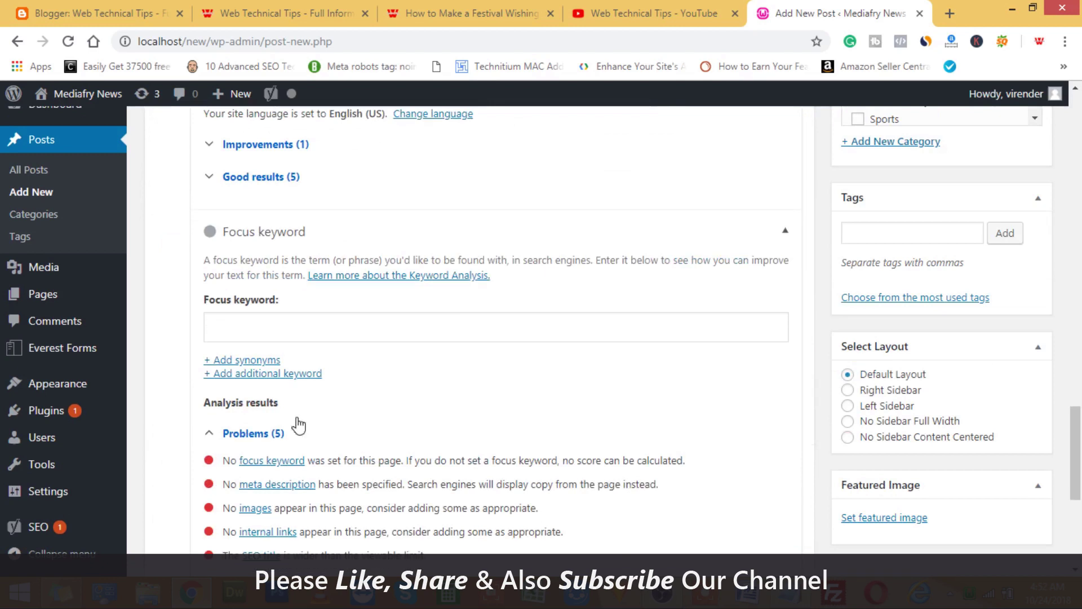
{"action": "left_click", "coordinate": [282, 327]}
{"action": "key", "text": "ctrl+v"}
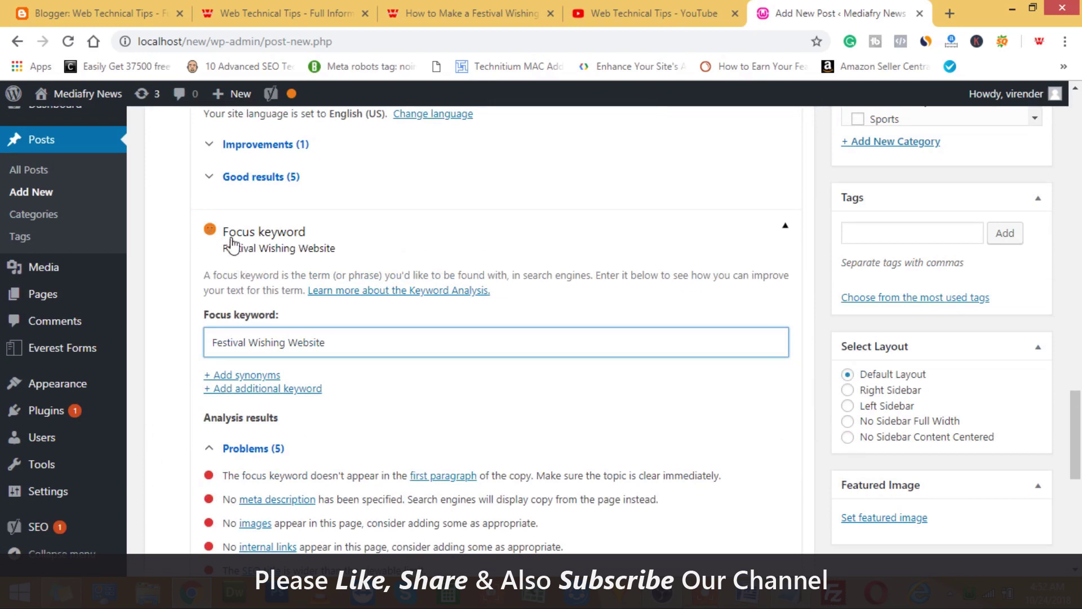
Step: Examine the focus keyword's analysis results, covering problems, improvements and good results
{"action": "scroll", "coordinate": [415, 338], "scroll_direction": "down", "scroll_amount": 3}
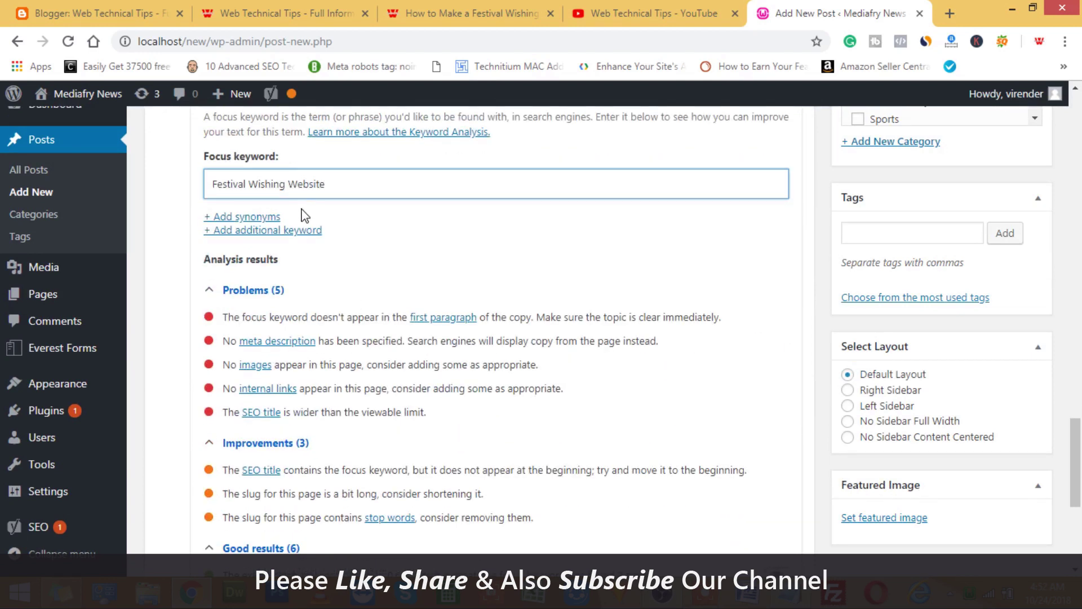
{"action": "scroll", "coordinate": [242, 476], "scroll_direction": "down", "scroll_amount": 6}
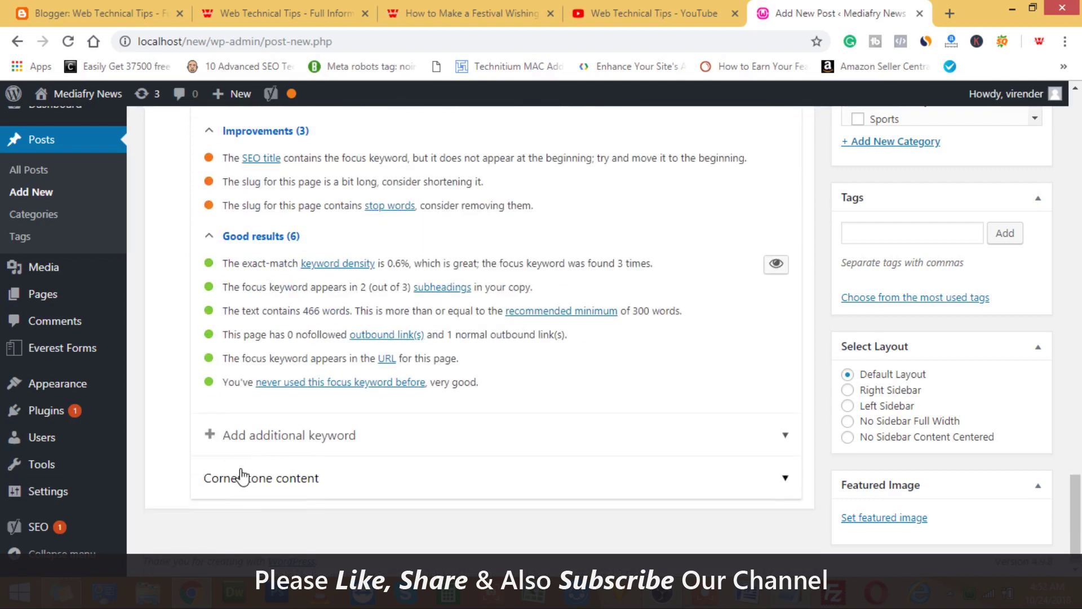
{"action": "scroll", "coordinate": [243, 476], "scroll_direction": "up", "scroll_amount": 3}
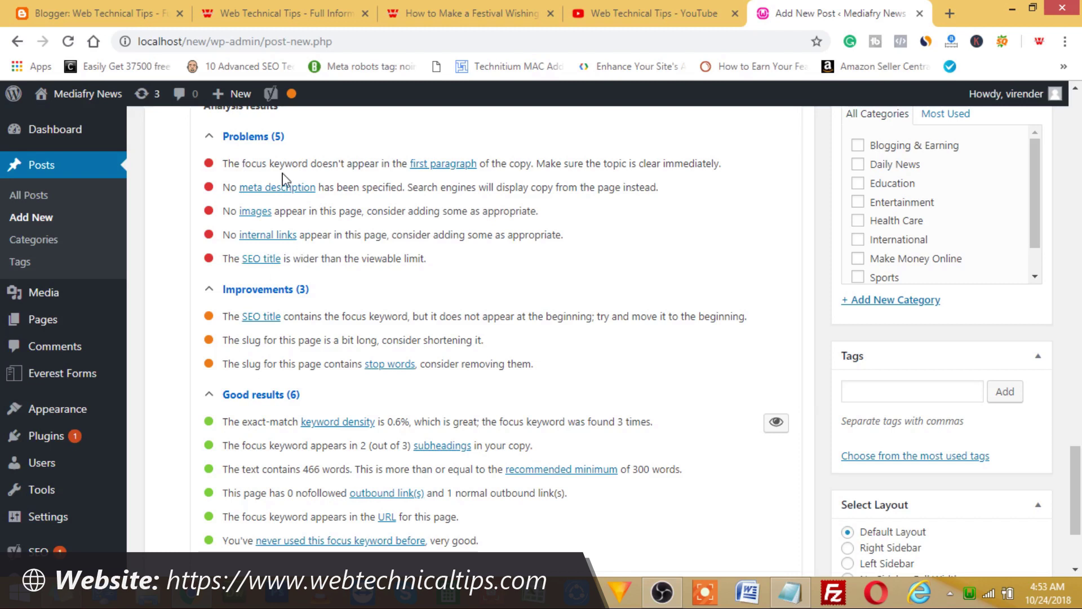
{"action": "scroll", "coordinate": [324, 203], "scroll_direction": "up", "scroll_amount": 2}
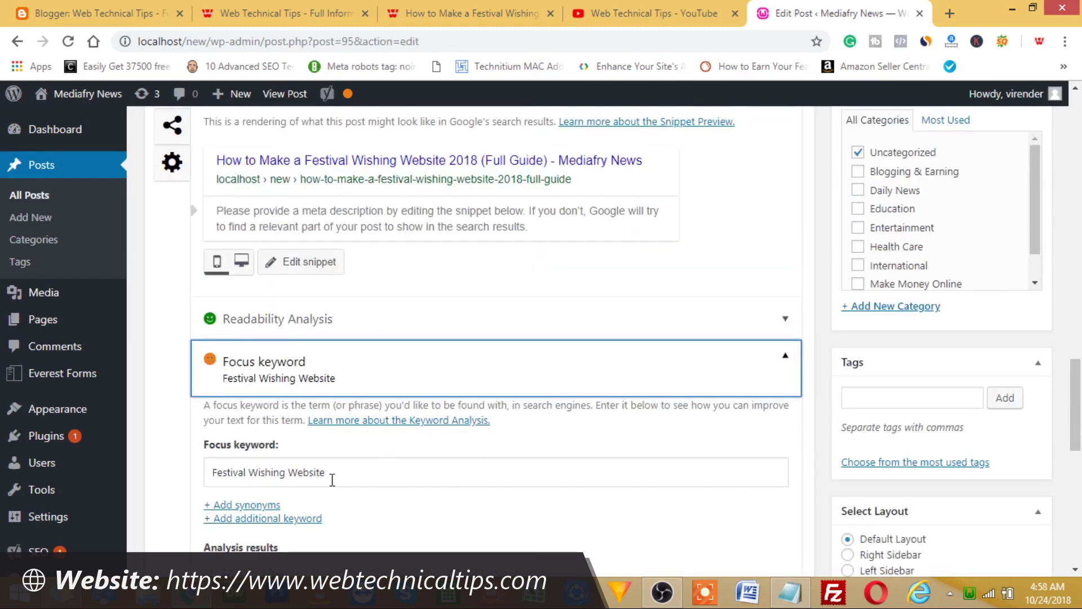
Step: Open the snippet editor and remove the Site title and Separator variables from the SEO title
{"action": "scroll", "coordinate": [331, 480], "scroll_direction": "up", "scroll_amount": 3}
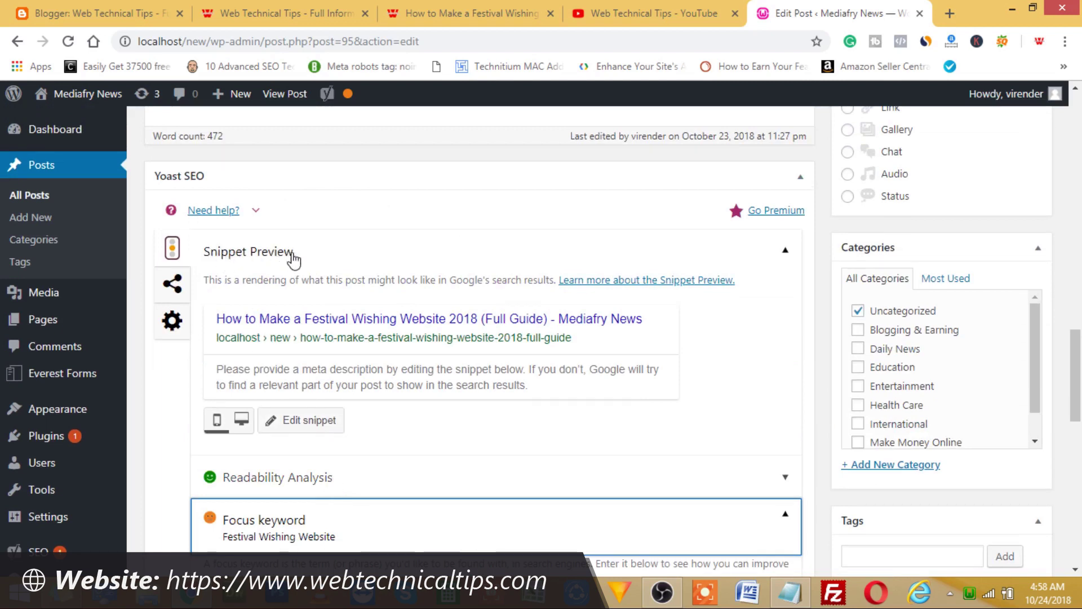
{"action": "left_click", "coordinate": [310, 427]}
{"action": "scroll", "coordinate": [585, 425], "scroll_direction": "up", "scroll_amount": 1}
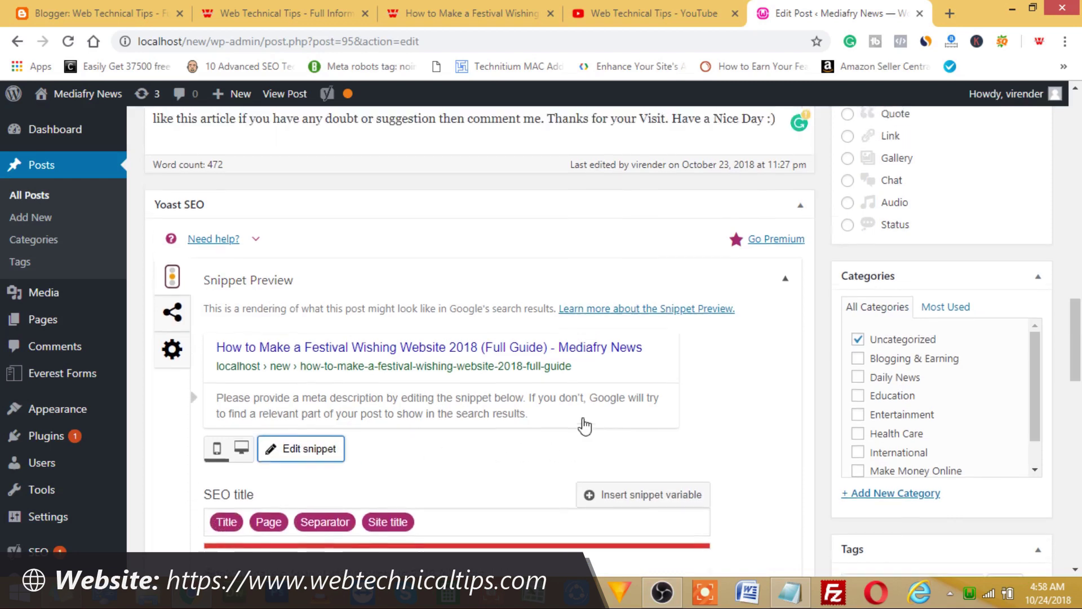
{"action": "scroll", "coordinate": [585, 426], "scroll_direction": "down", "scroll_amount": 5}
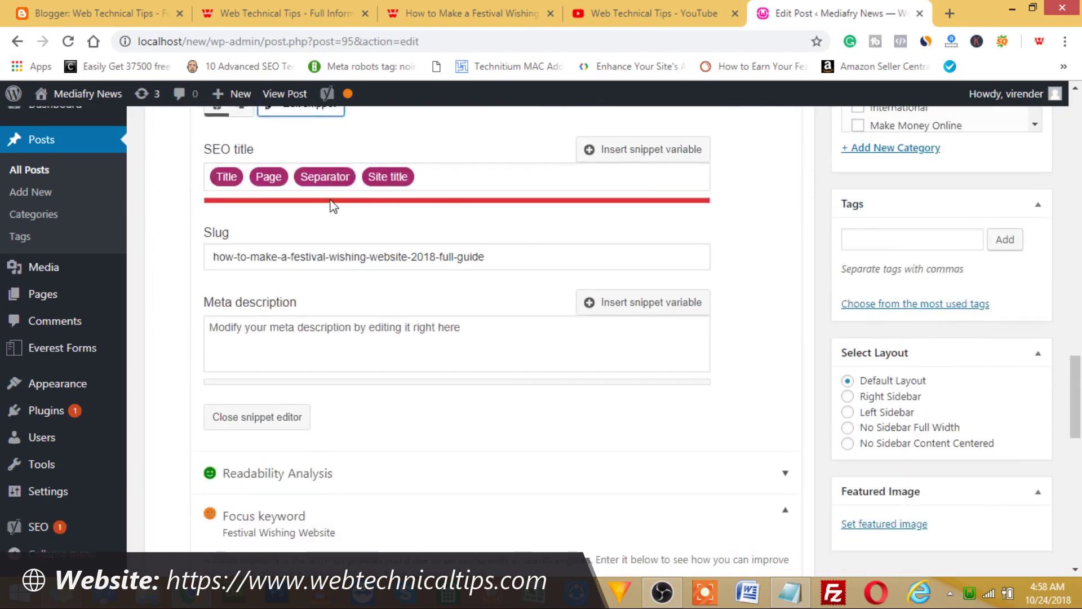
{"action": "scroll", "coordinate": [575, 209], "scroll_direction": "up", "scroll_amount": 2}
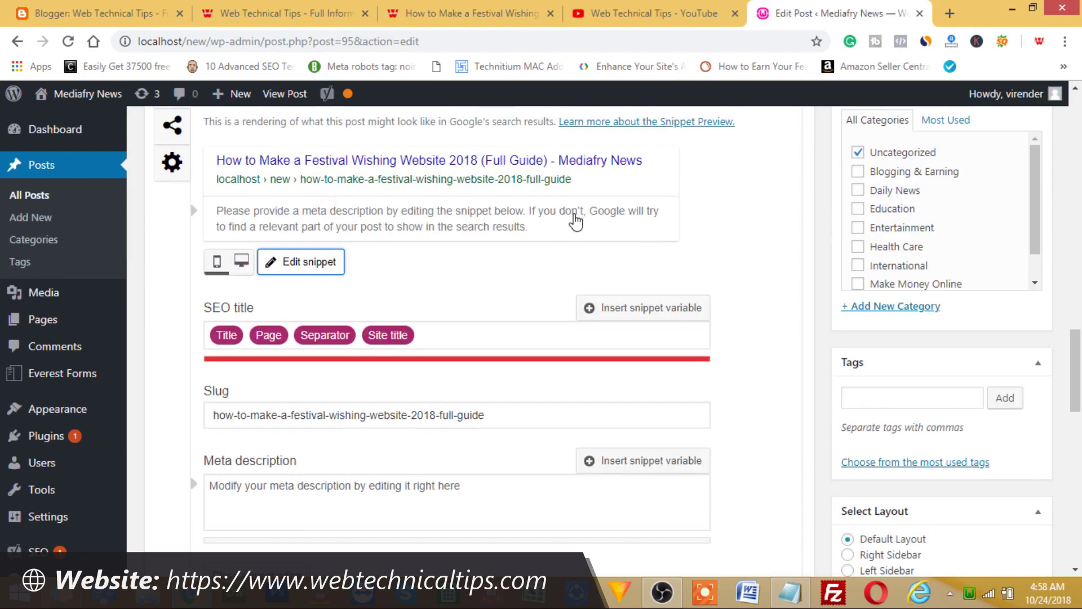
{"action": "scroll", "coordinate": [573, 219], "scroll_direction": "up", "scroll_amount": 1}
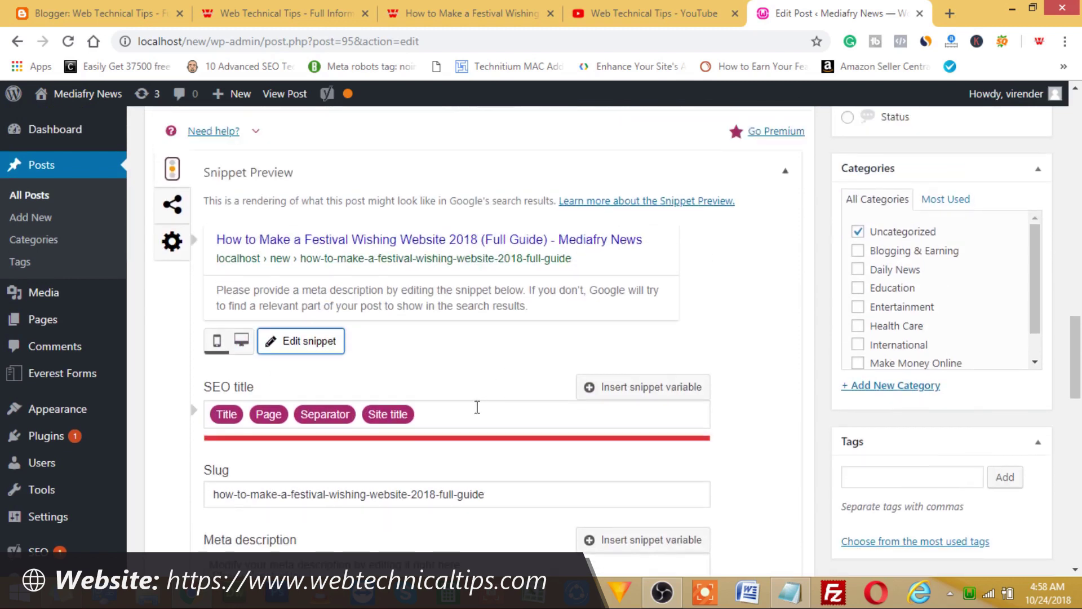
{"action": "left_click", "coordinate": [437, 413]}
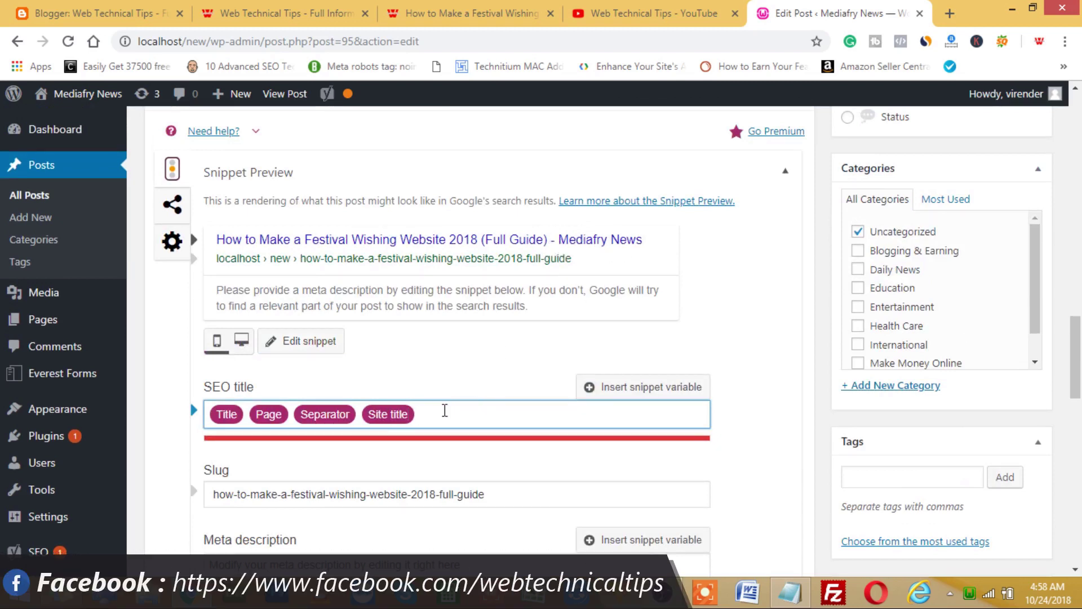
{"action": "key", "text": "BackSpace"}
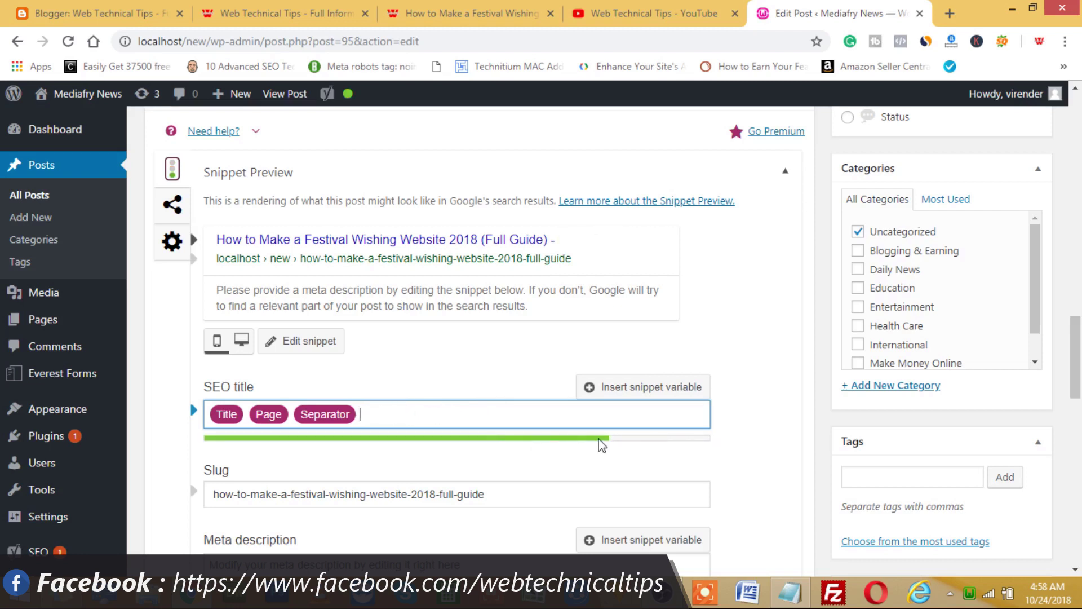
{"action": "key", "text": "BackSpace"}
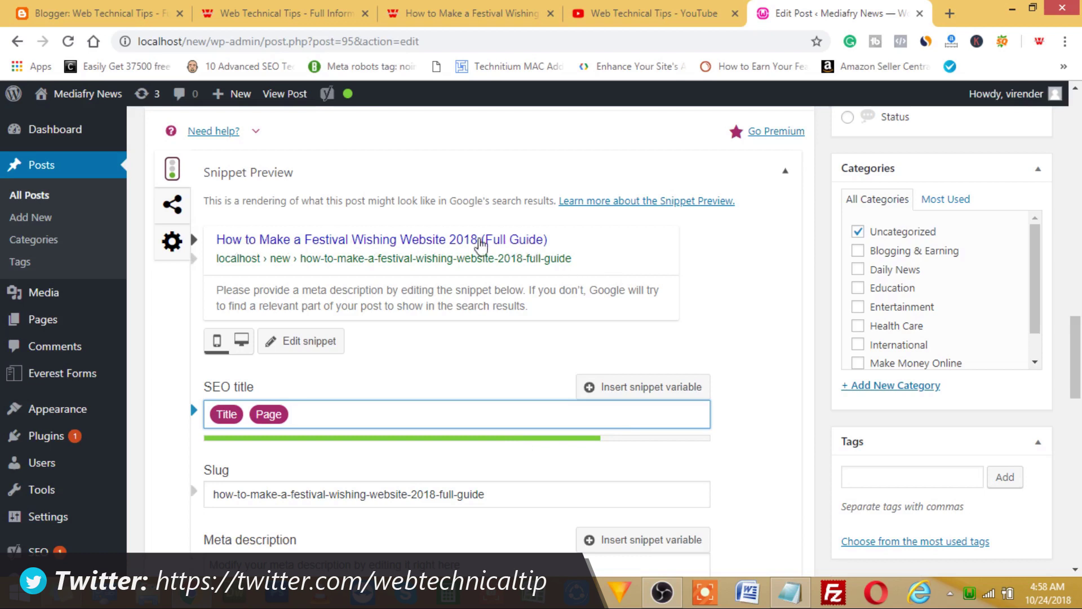
Step: Shorten the slug to how-to-make-a-festival-wishing-website by removing the full-guide and 2018 parts
{"action": "left_click", "coordinate": [503, 494]}
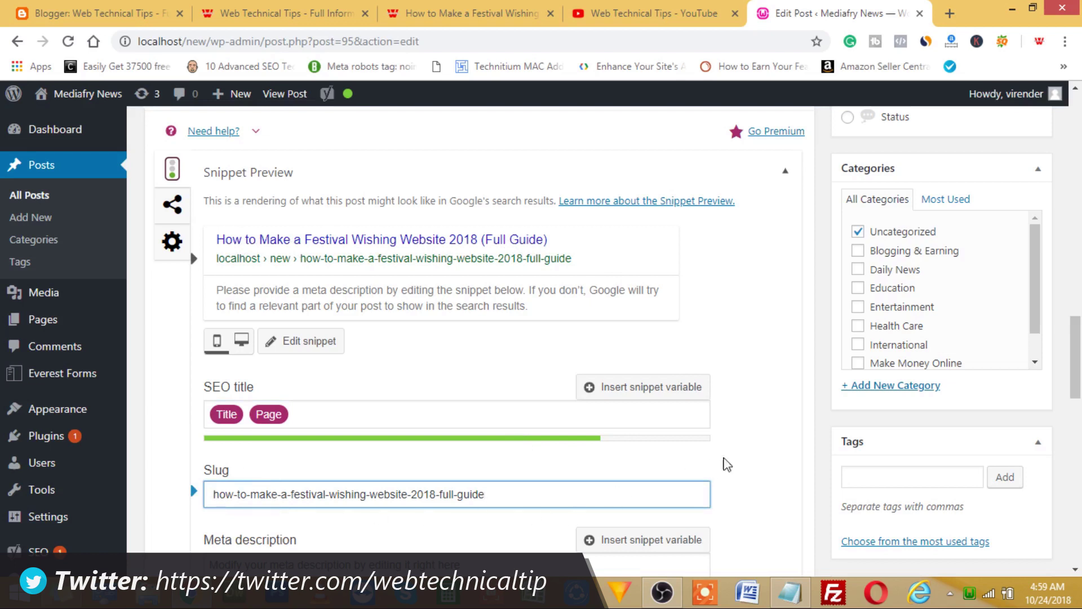
{"action": "scroll", "coordinate": [179, 502], "scroll_direction": "down", "scroll_amount": 1}
{"action": "scroll", "coordinate": [179, 502], "scroll_direction": "down", "scroll_amount": 1}
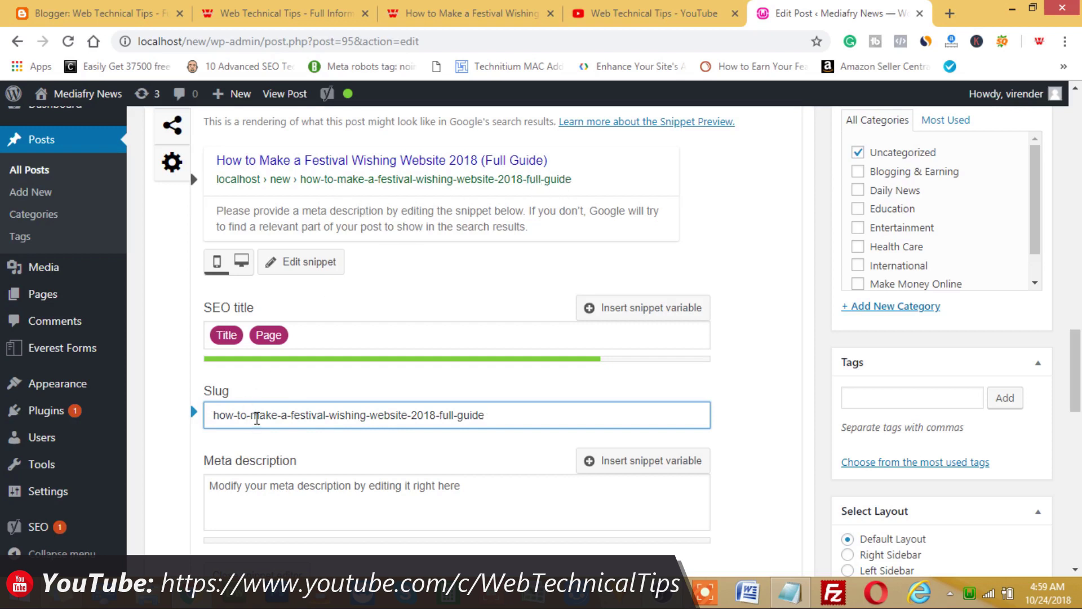
{"action": "left_click_drag", "start_coordinate": [505, 419], "coordinate": [444, 417]}
{"action": "key", "text": "BackSpace"}
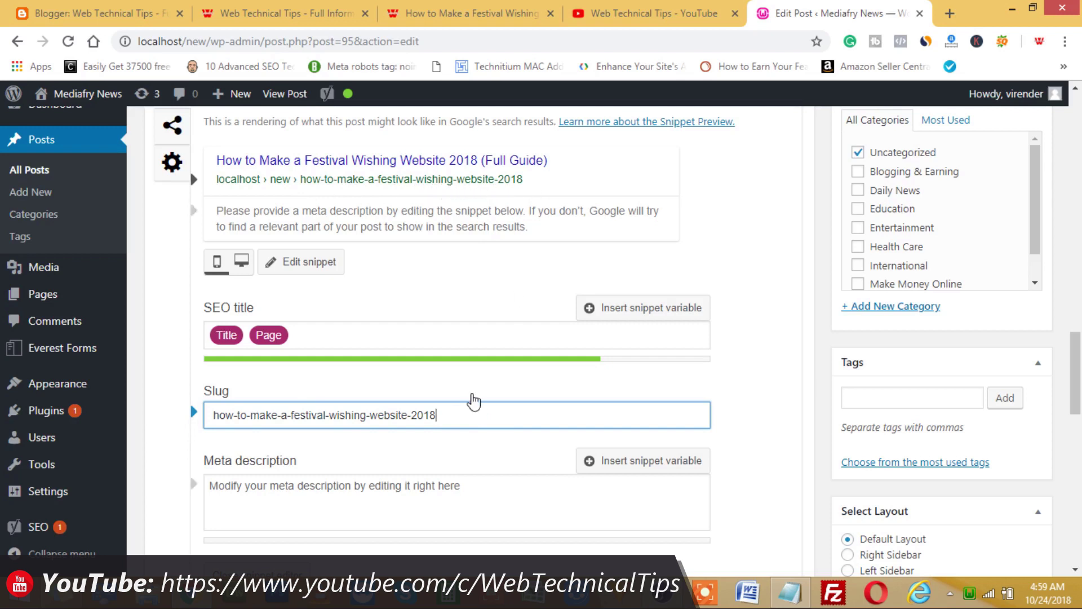
{"action": "left_click_drag", "start_coordinate": [464, 414], "coordinate": [410, 420]}
{"action": "key", "text": "BackSpace"}
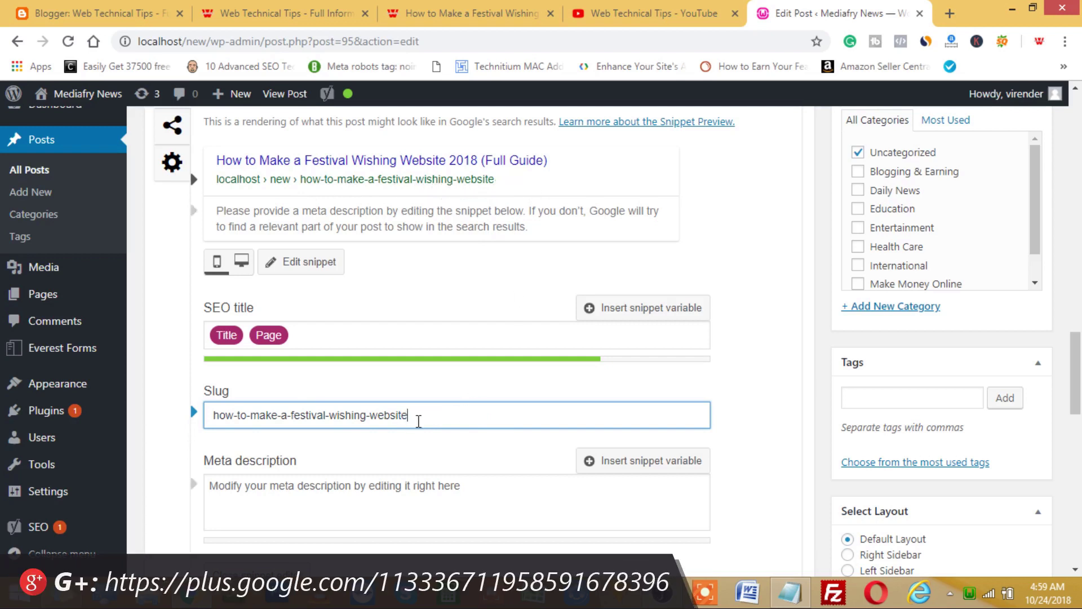
{"action": "left_click_drag", "start_coordinate": [215, 418], "coordinate": [440, 428]}
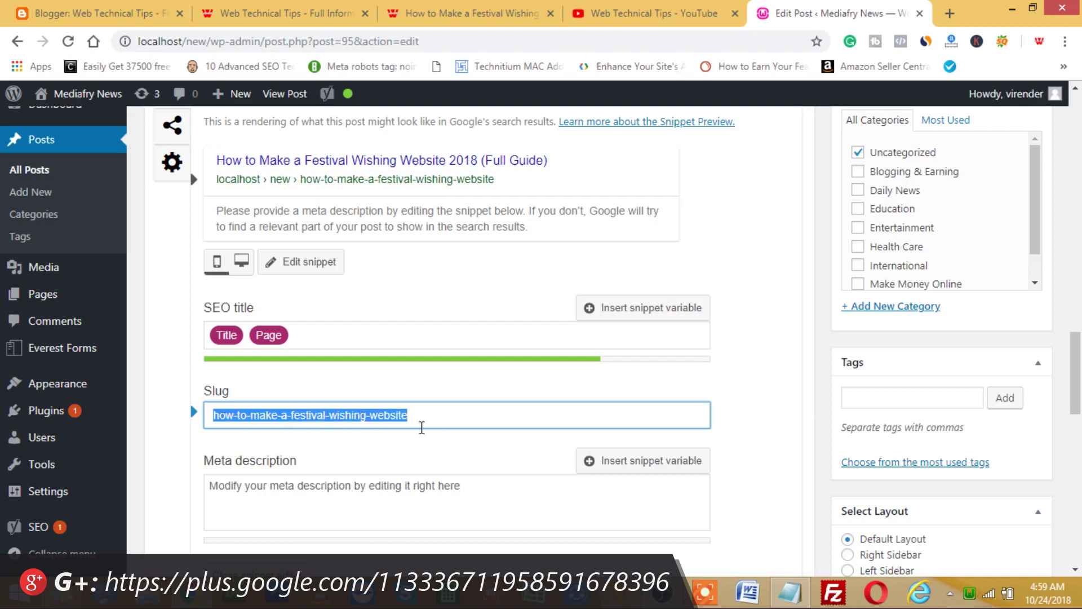
Step: Switch to Blogger, open the How to Make a Festival Wishing Website 2018 (Full Guide) post for editing and copy its whole search description
{"action": "scroll", "coordinate": [778, 437], "scroll_direction": "down", "scroll_amount": 3}
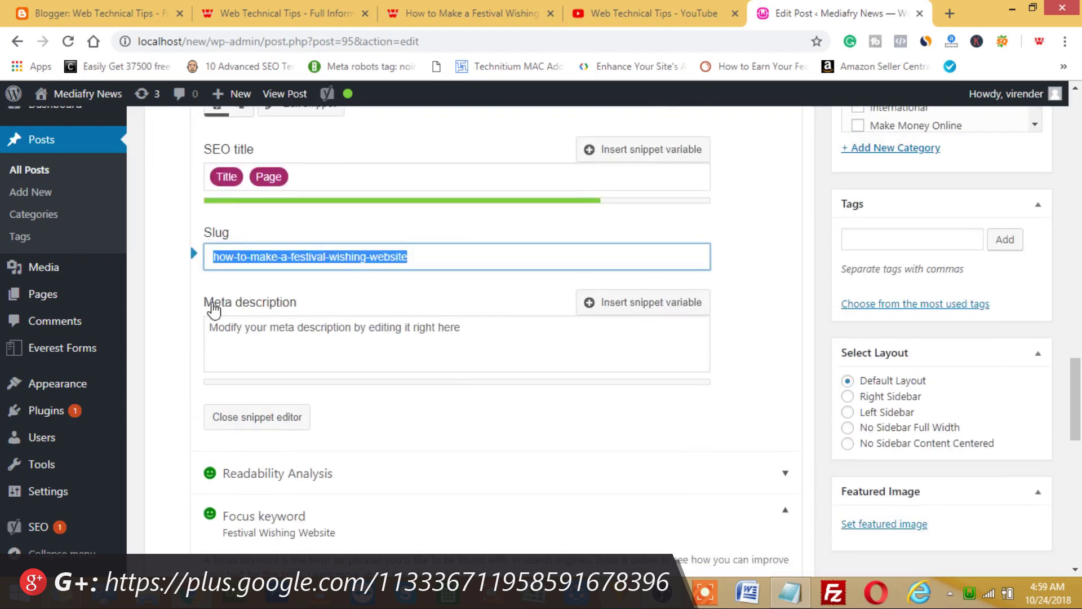
{"action": "left_click", "coordinate": [279, 334]}
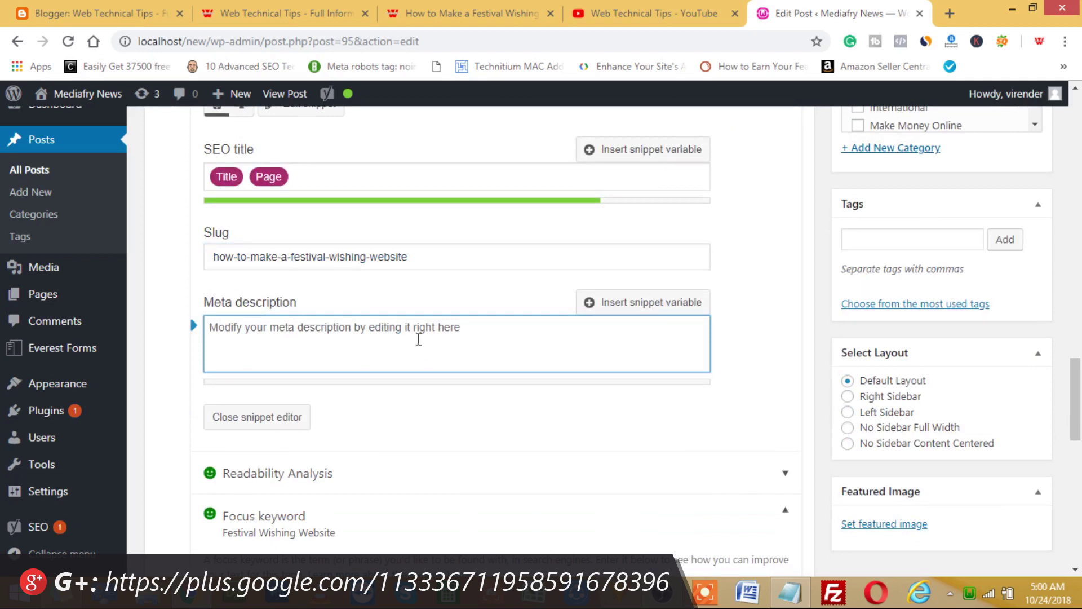
{"action": "left_click", "coordinate": [429, 8]}
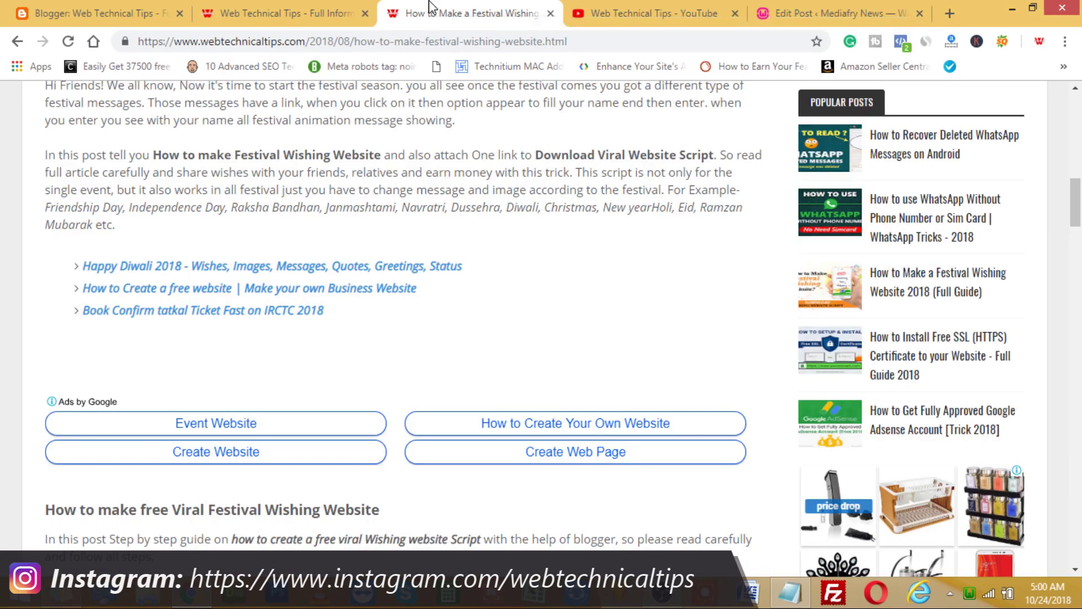
{"action": "left_click", "coordinate": [107, 7]}
{"action": "scroll", "coordinate": [276, 366], "scroll_direction": "down", "scroll_amount": 7}
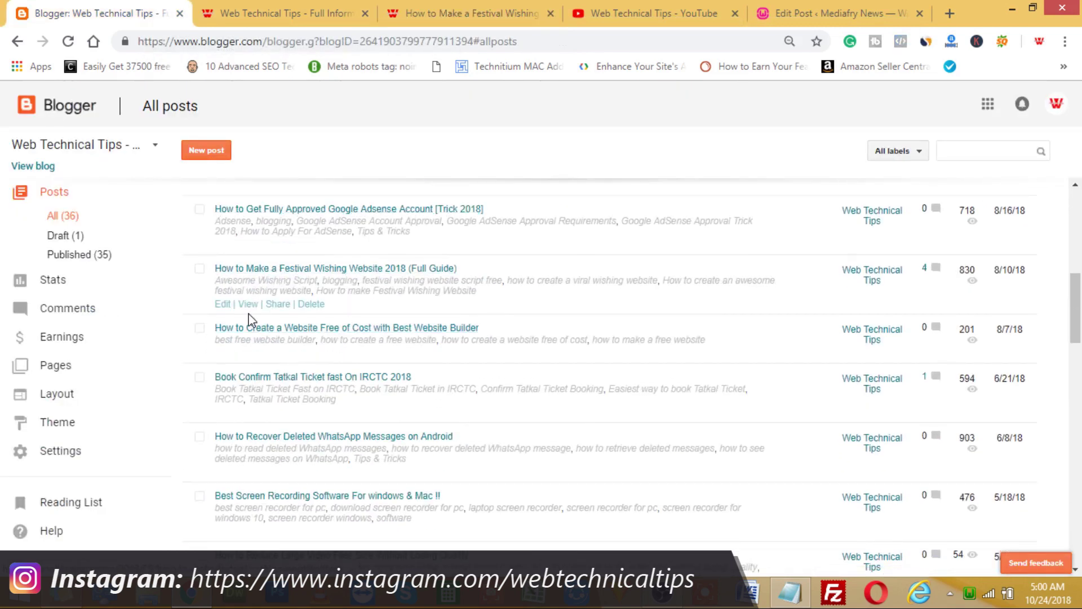
{"action": "left_click", "coordinate": [223, 305]}
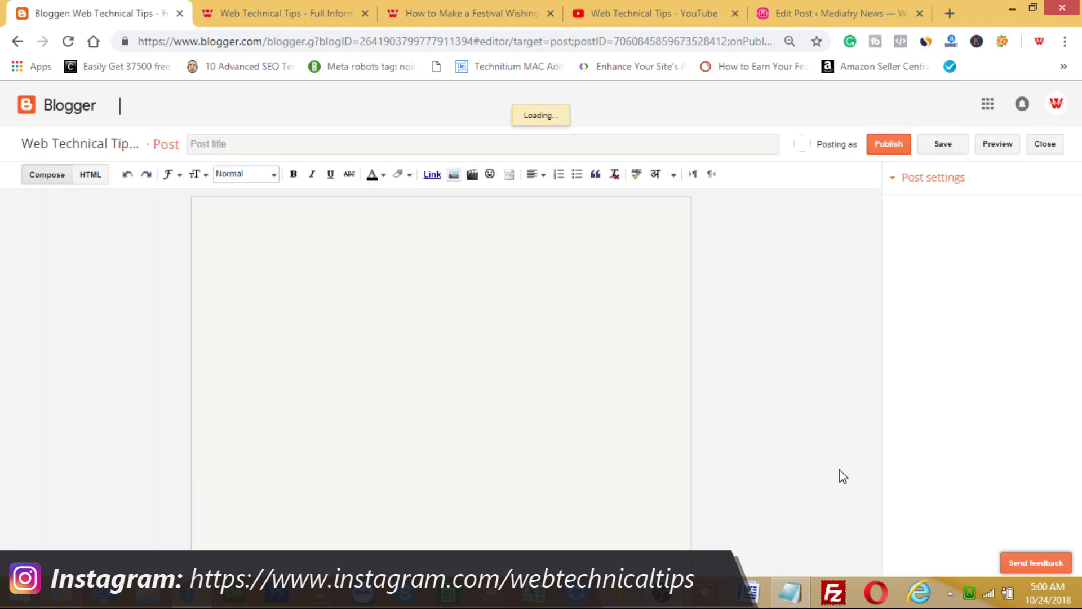
{"action": "left_click", "coordinate": [920, 411]}
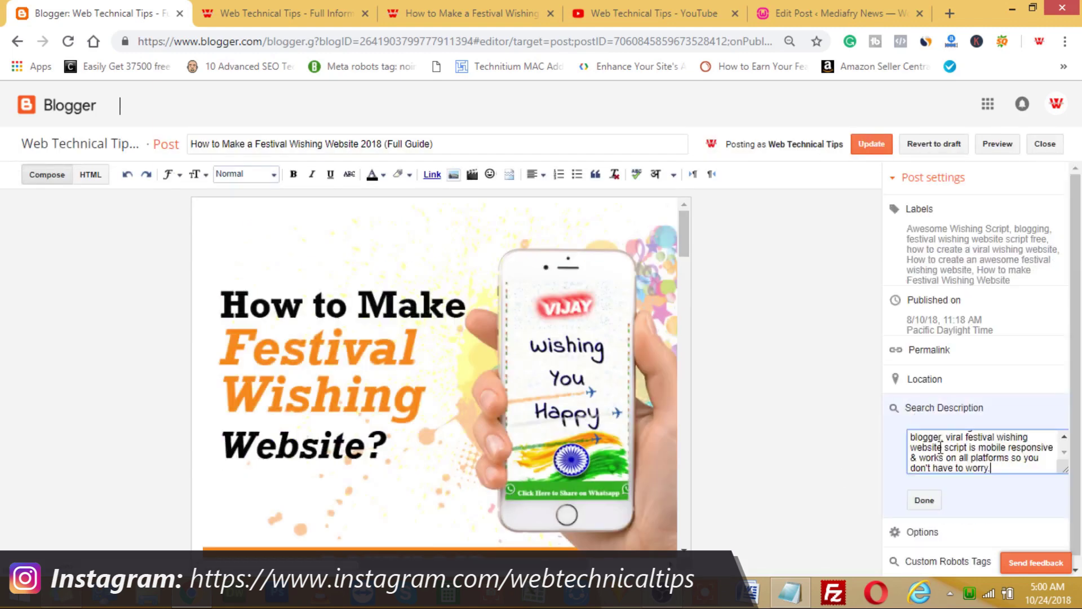
{"action": "key", "text": "ctrl+a"}
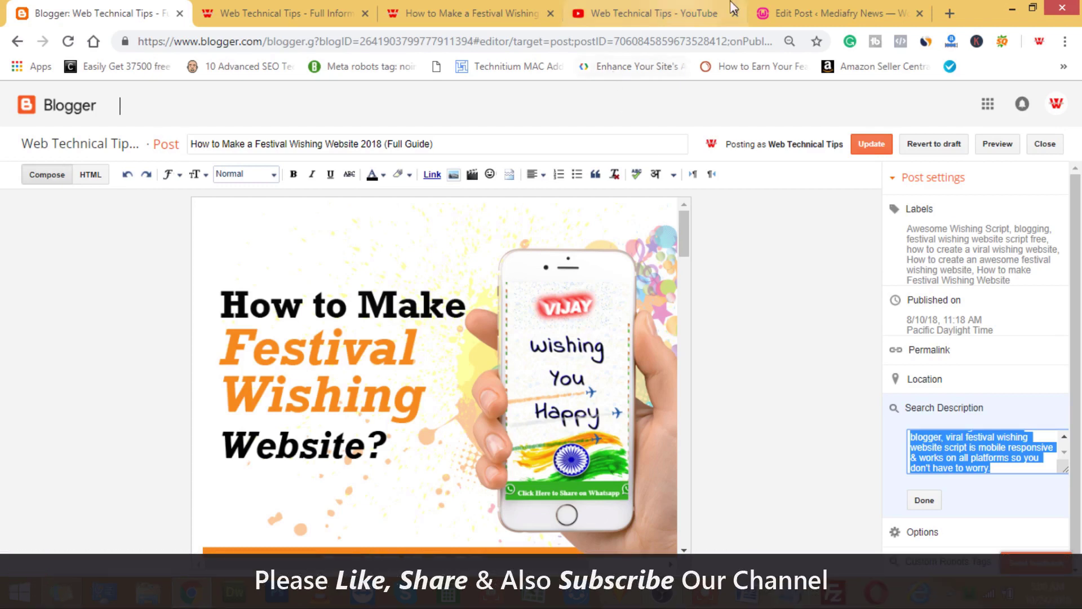
Step: Back in the WordPress post, paste the copied text as the meta description and trim it to end at "works on all platforms."
{"action": "left_click", "coordinate": [779, 11]}
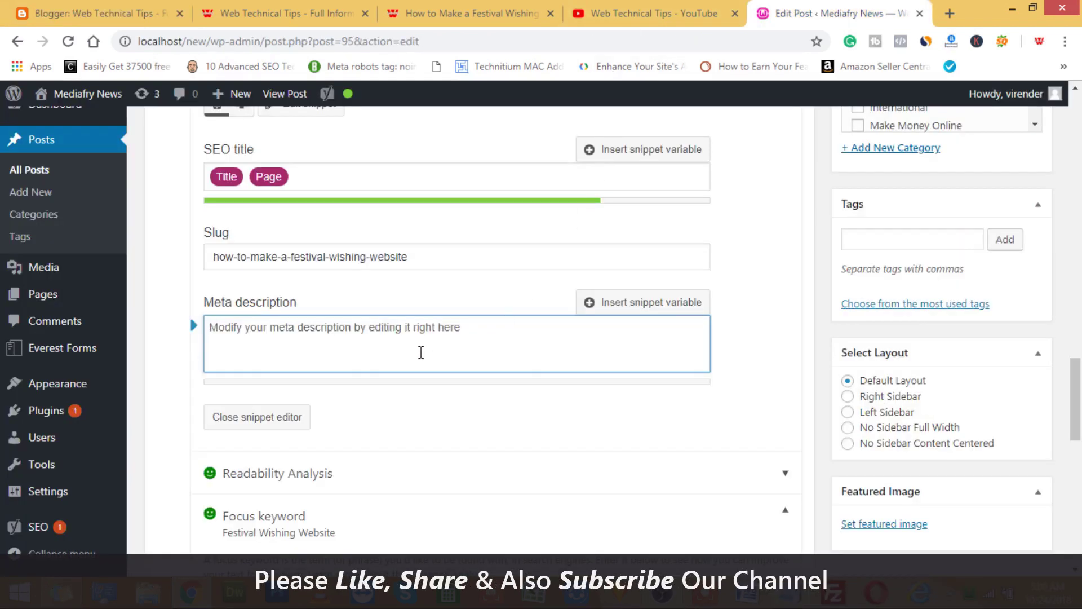
{"action": "type", "text": "How to create an awesome free festival wishing website on blogger, viral festival wishing website script is mobile responsive & works on all platforms so you don't have to worry."}
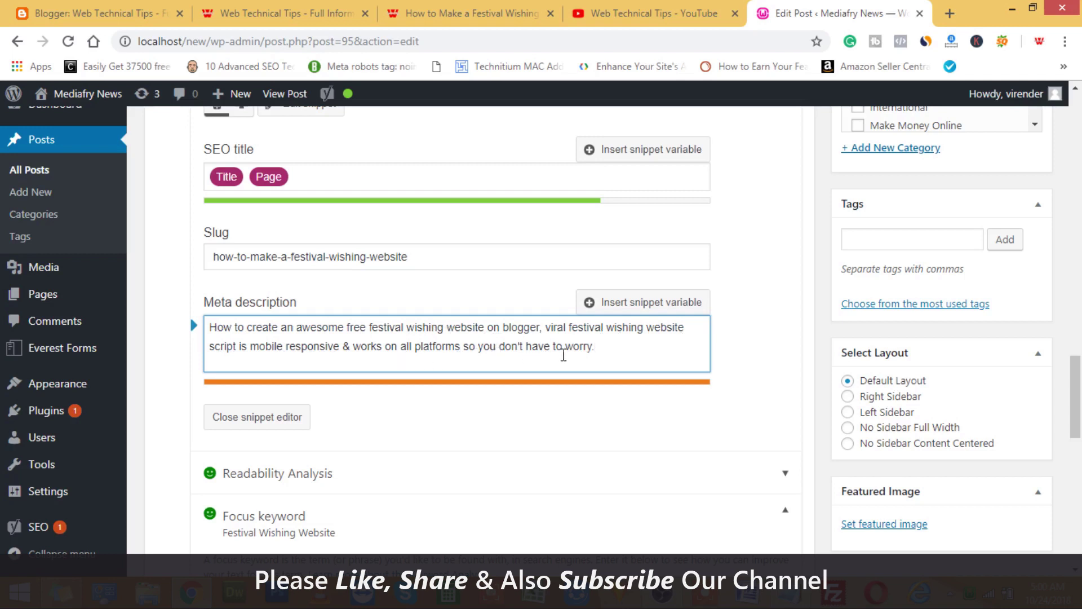
{"action": "left_click_drag", "start_coordinate": [616, 350], "coordinate": [463, 357]}
{"action": "key", "text": "BackSpace"}
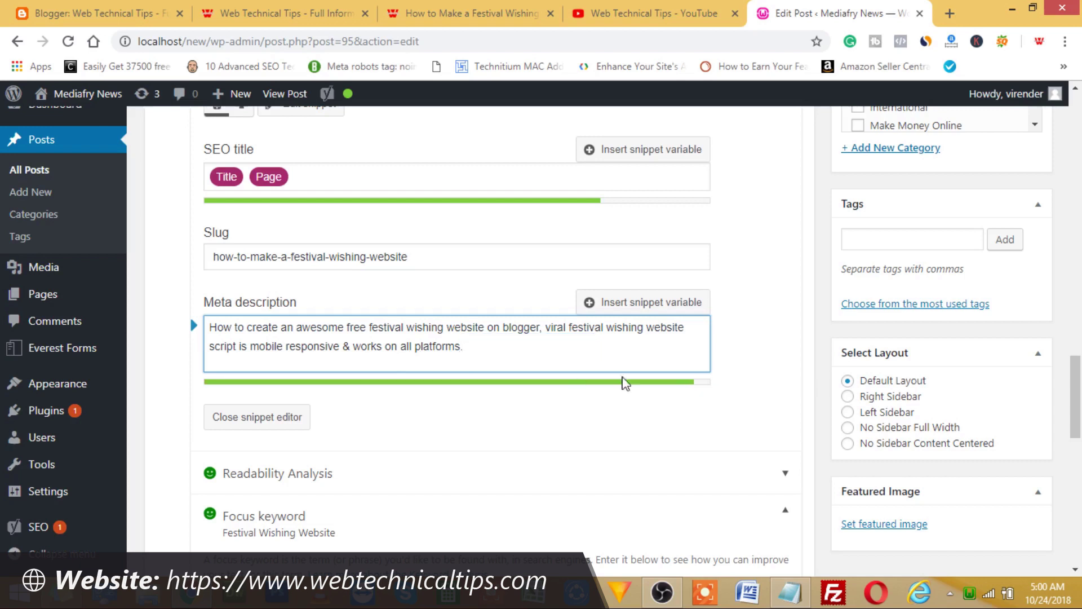
{"action": "left_click", "coordinate": [770, 367]}
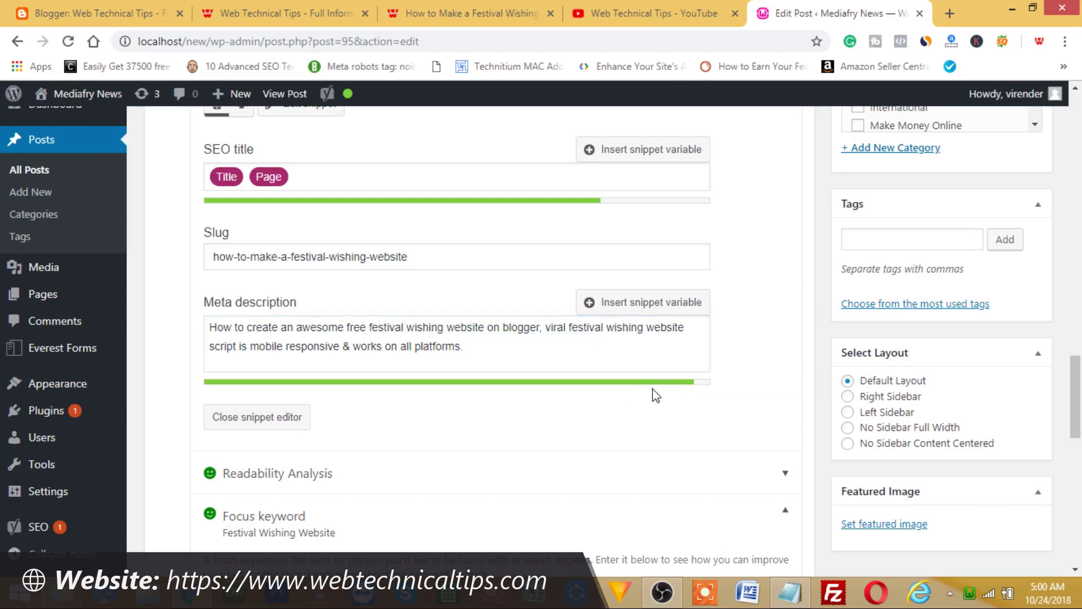
Step: Close the snippet editor and check the title, slug and meta description in the snippet preview
{"action": "left_click", "coordinate": [259, 420]}
{"action": "scroll", "coordinate": [417, 325], "scroll_direction": "up", "scroll_amount": 3}
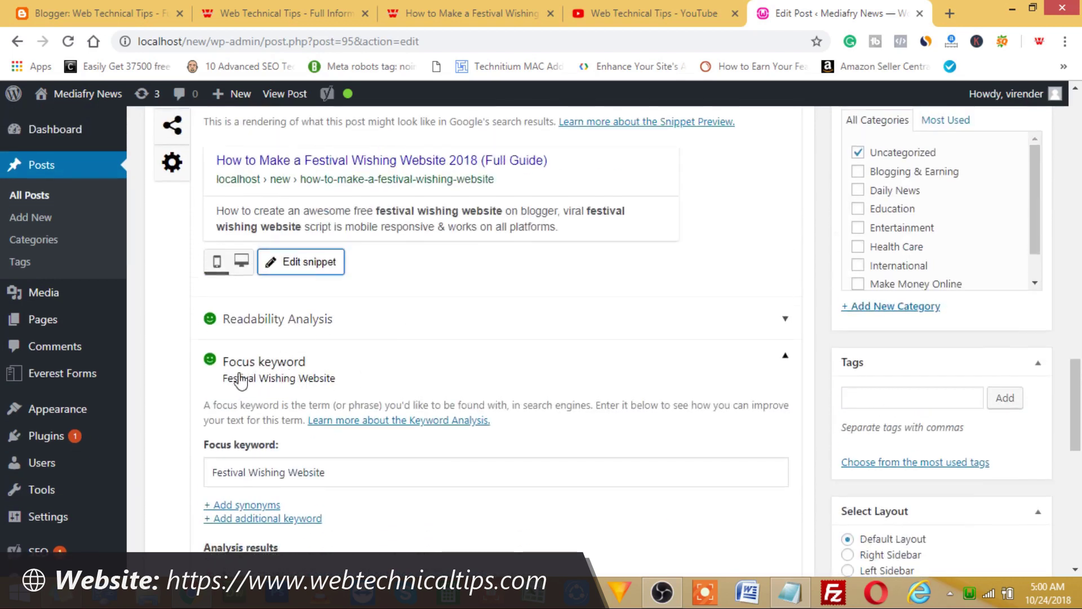
{"action": "scroll", "coordinate": [287, 377], "scroll_direction": "up", "scroll_amount": 3}
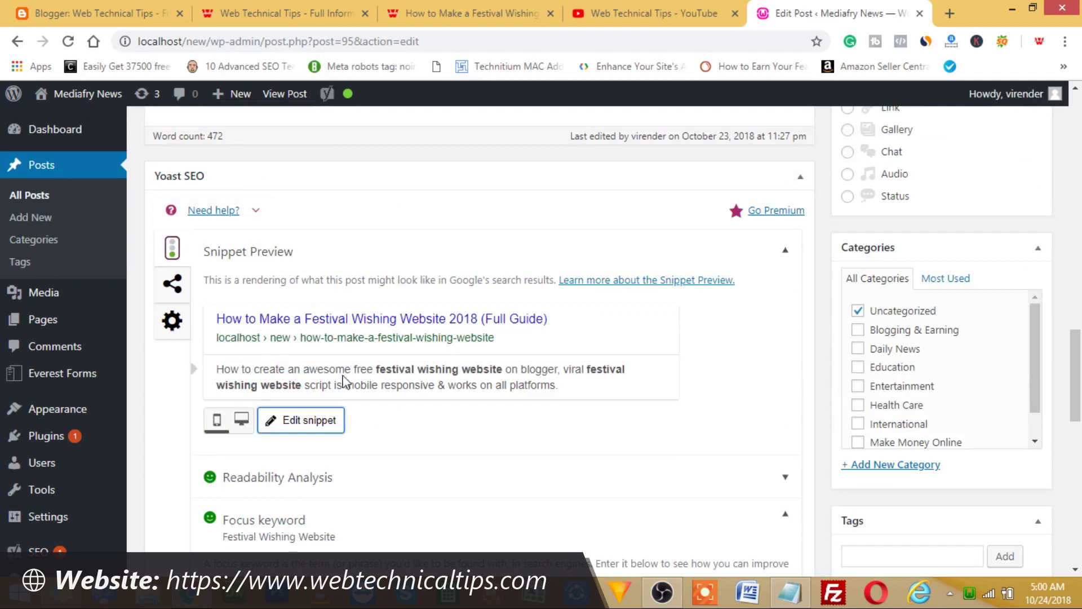
Step: Examine the focus keyword's updated problems, improvements and good results against the post's content
{"action": "scroll", "coordinate": [327, 406], "scroll_direction": "down", "scroll_amount": 5}
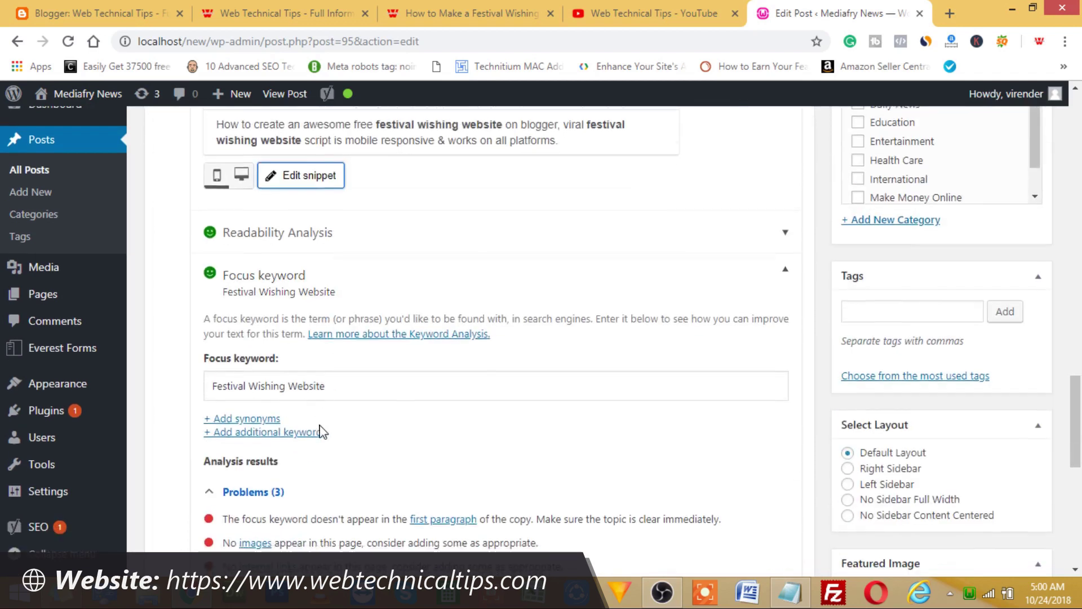
{"action": "scroll", "coordinate": [321, 431], "scroll_direction": "down", "scroll_amount": 2}
{"action": "scroll", "coordinate": [321, 428], "scroll_direction": "down", "scroll_amount": 3}
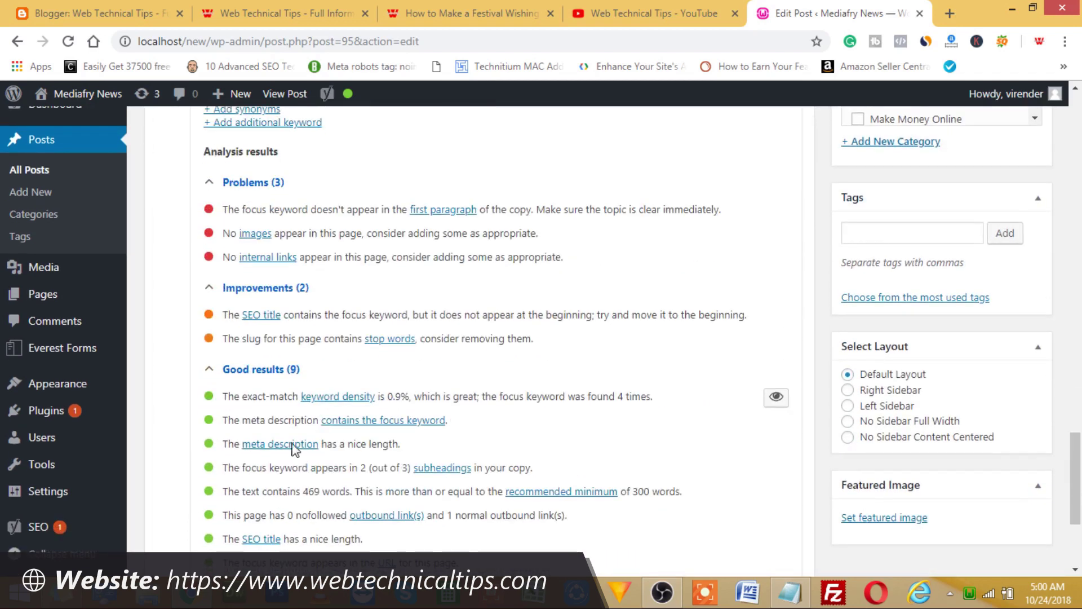
{"action": "scroll", "coordinate": [264, 429], "scroll_direction": "down", "scroll_amount": 2}
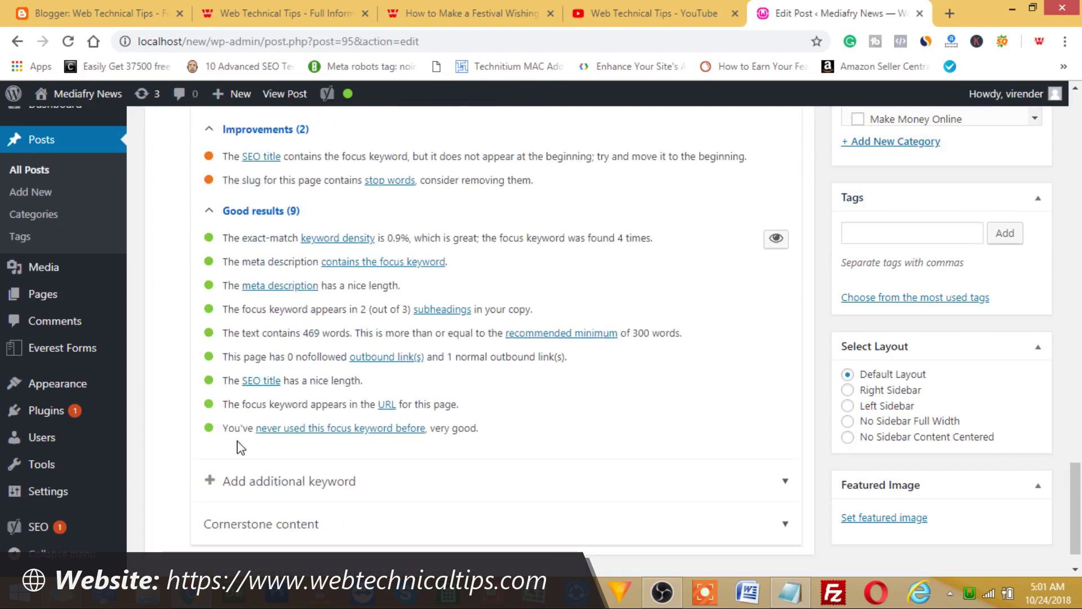
{"action": "scroll", "coordinate": [237, 446], "scroll_direction": "up", "scroll_amount": 6}
{"action": "scroll", "coordinate": [239, 447], "scroll_direction": "up", "scroll_amount": 1}
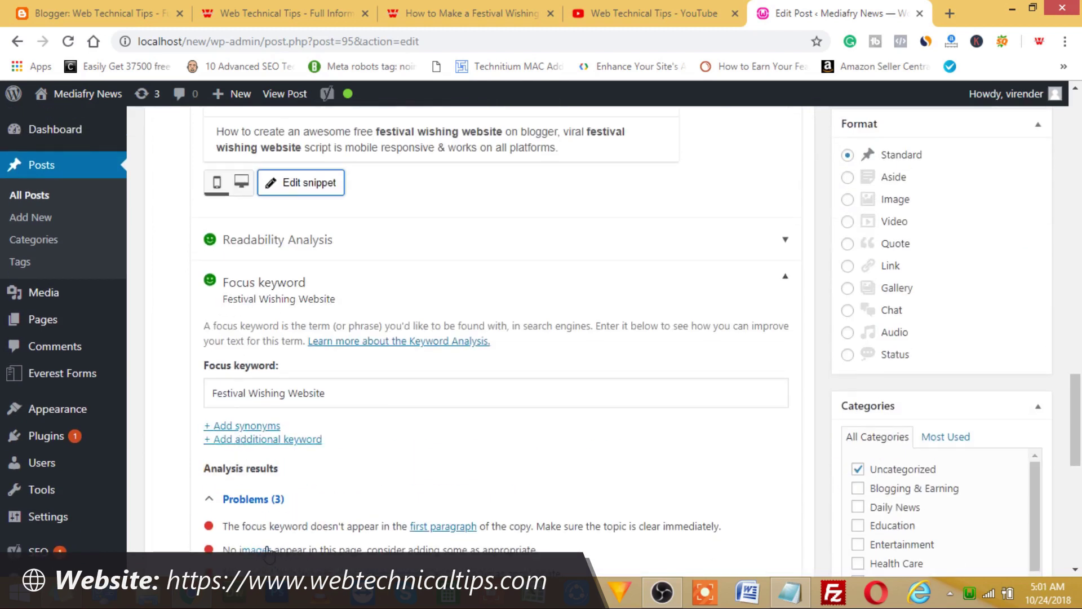
{"action": "scroll", "coordinate": [245, 524], "scroll_direction": "down", "scroll_amount": 3}
{"action": "scroll", "coordinate": [254, 428], "scroll_direction": "up", "scroll_amount": 2}
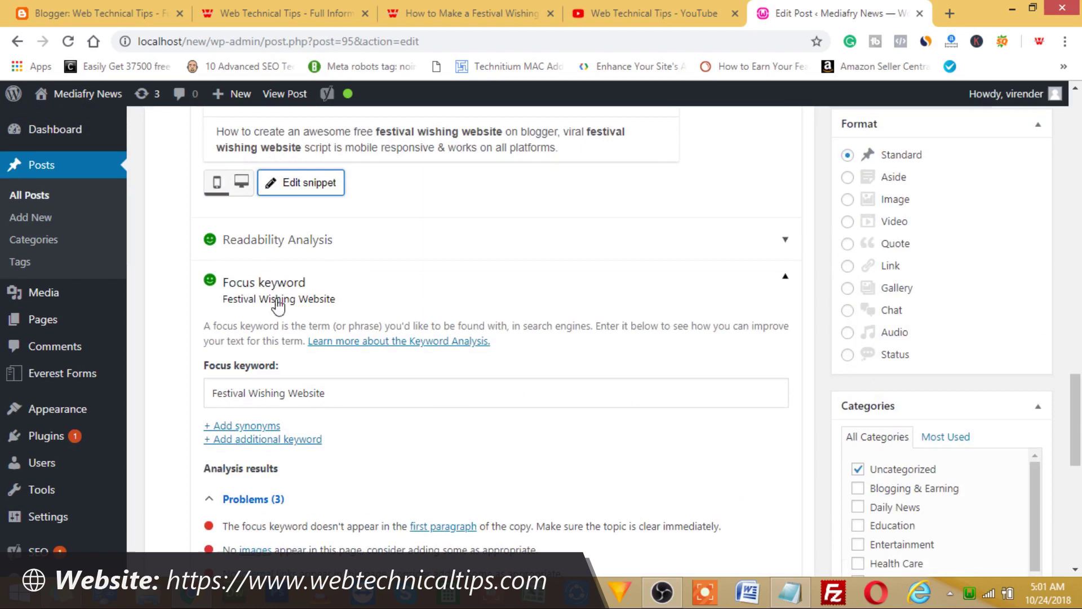
{"action": "scroll", "coordinate": [295, 326], "scroll_direction": "down", "scroll_amount": 4}
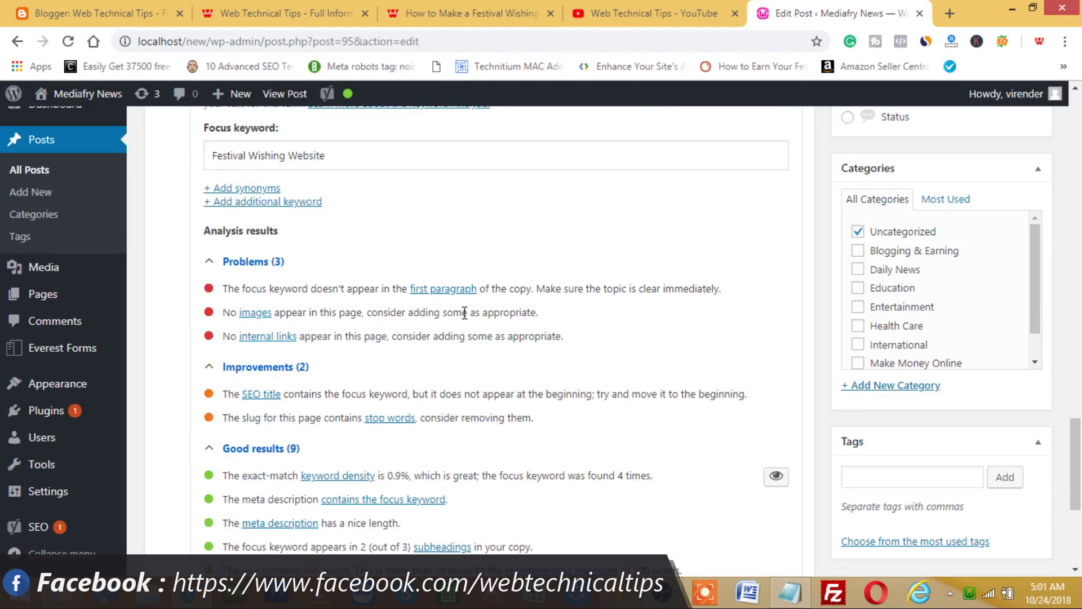
{"action": "scroll", "coordinate": [586, 363], "scroll_direction": "up", "scroll_amount": 12}
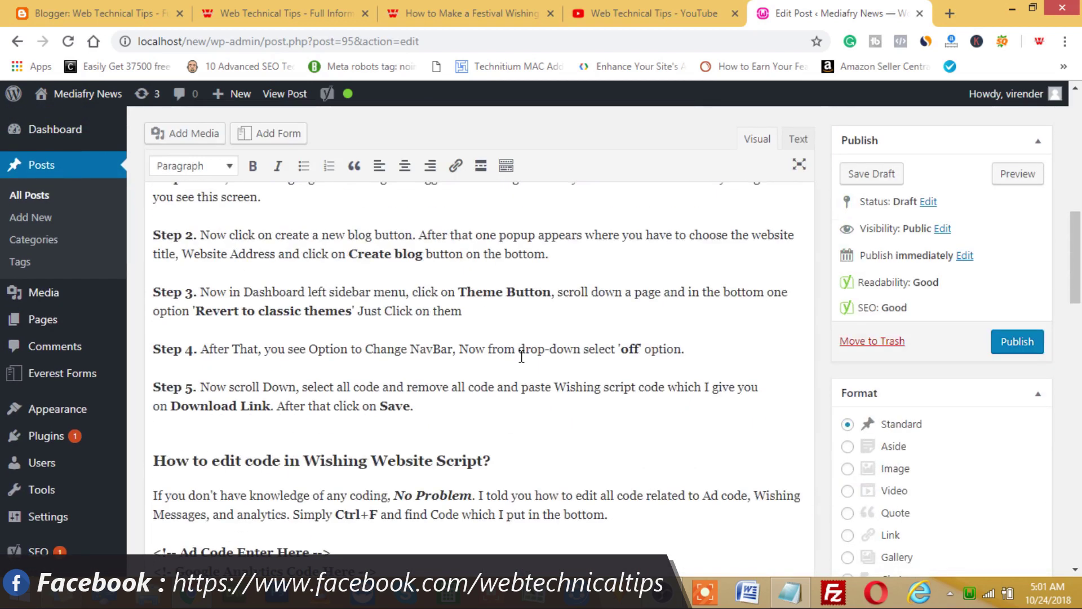
{"action": "scroll", "coordinate": [519, 361], "scroll_direction": "up", "scroll_amount": 10}
{"action": "scroll", "coordinate": [519, 361], "scroll_direction": "down", "scroll_amount": 15}
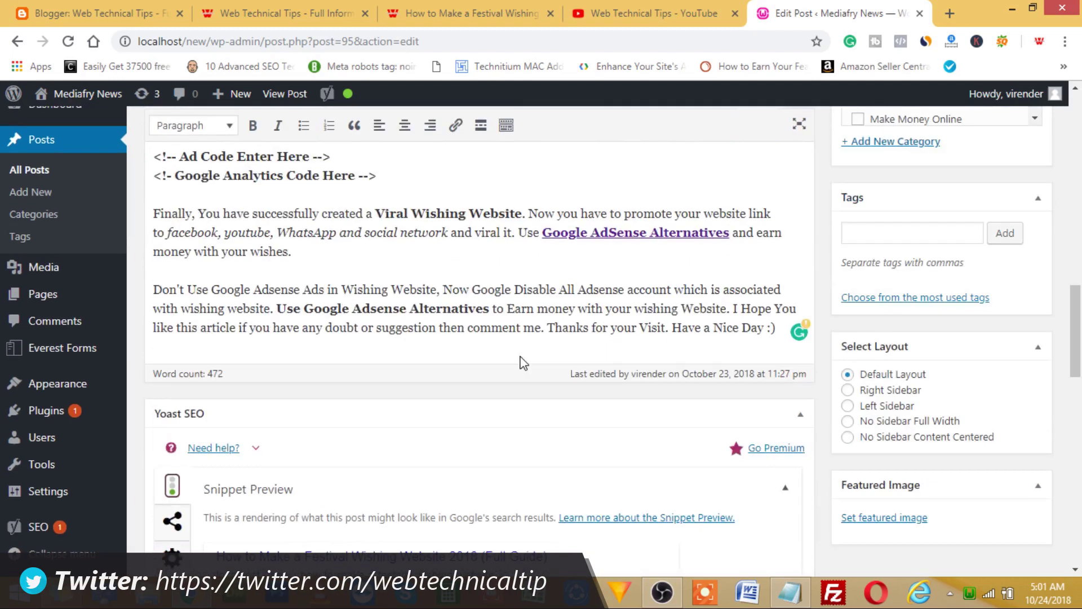
{"action": "scroll", "coordinate": [519, 362], "scroll_direction": "down", "scroll_amount": 10}
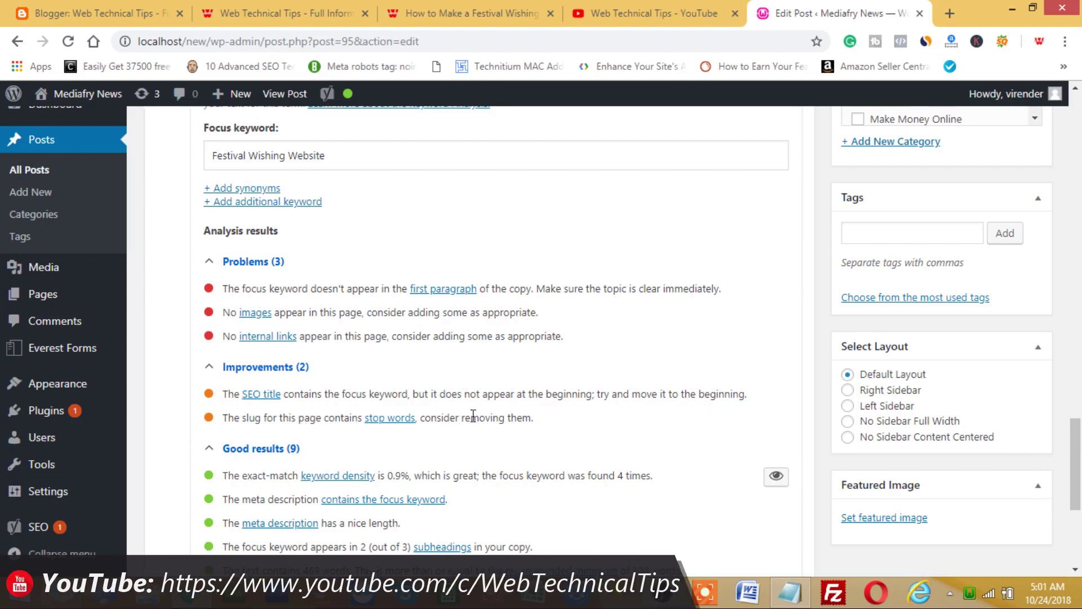
Step: Check where "Festival Wishing Website" sits in the post title and body, and review the remaining analysis results and snippet preview
{"action": "scroll", "coordinate": [473, 416], "scroll_direction": "up", "scroll_amount": 15}
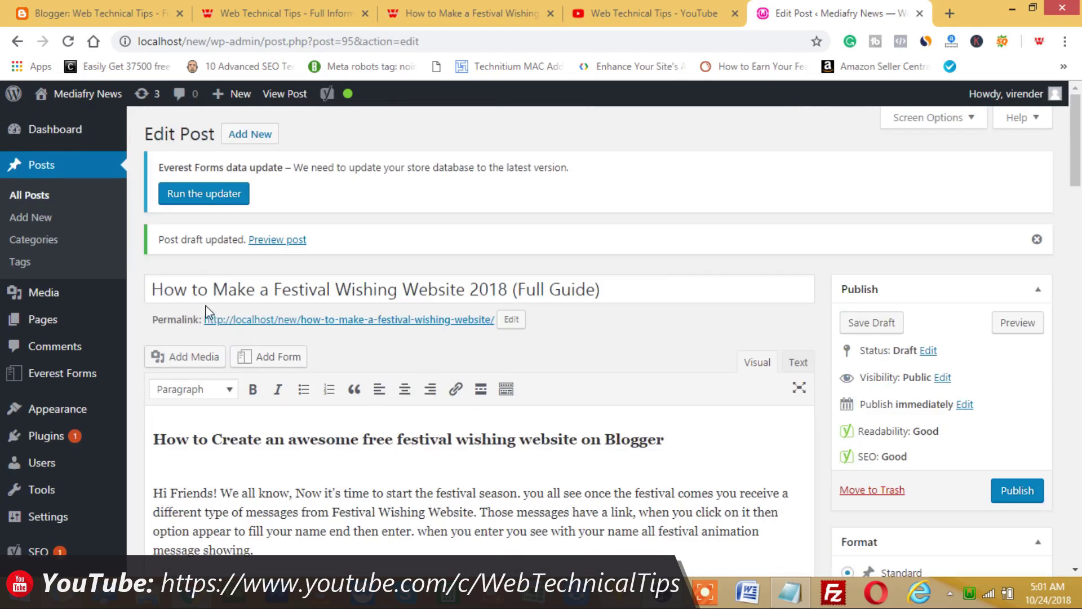
{"action": "left_click_drag", "start_coordinate": [276, 289], "coordinate": [468, 288]}
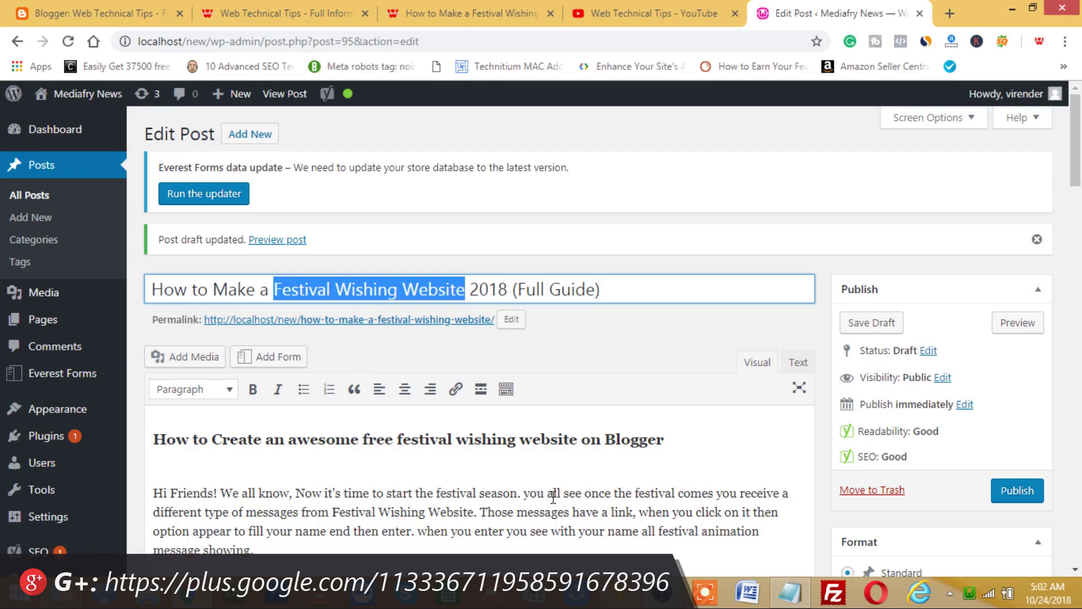
{"action": "scroll", "coordinate": [553, 498], "scroll_direction": "down", "scroll_amount": 4}
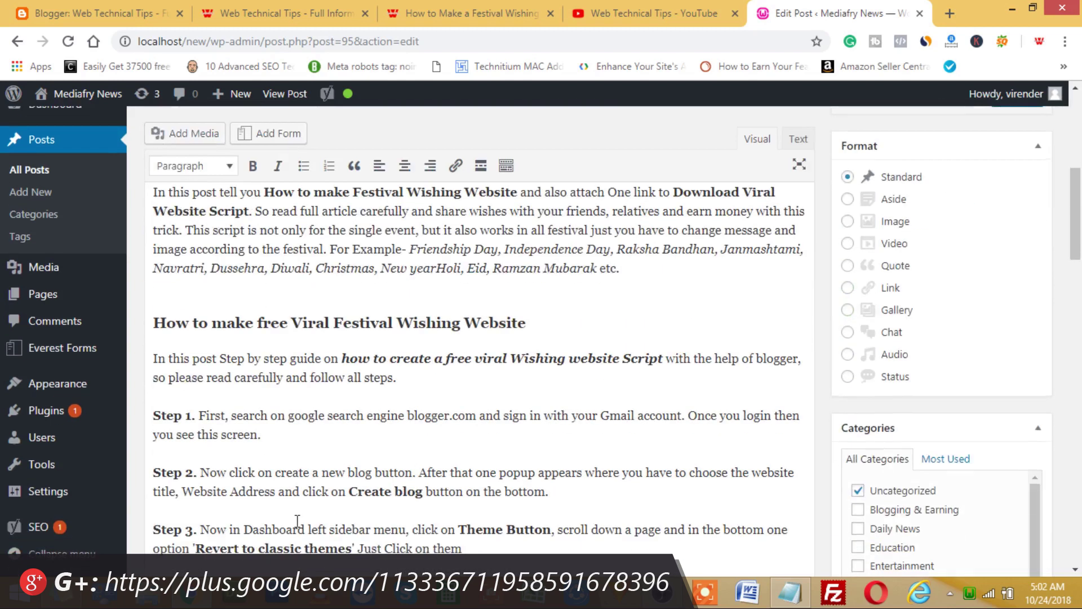
{"action": "scroll", "coordinate": [298, 521], "scroll_direction": "down", "scroll_amount": 5}
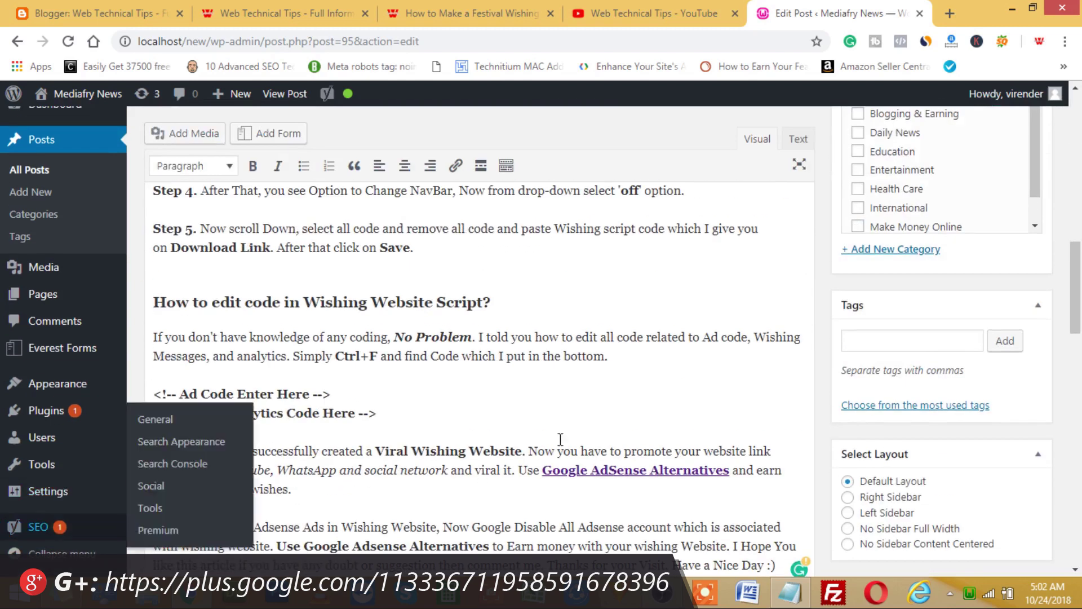
{"action": "scroll", "coordinate": [569, 420], "scroll_direction": "down", "scroll_amount": 15}
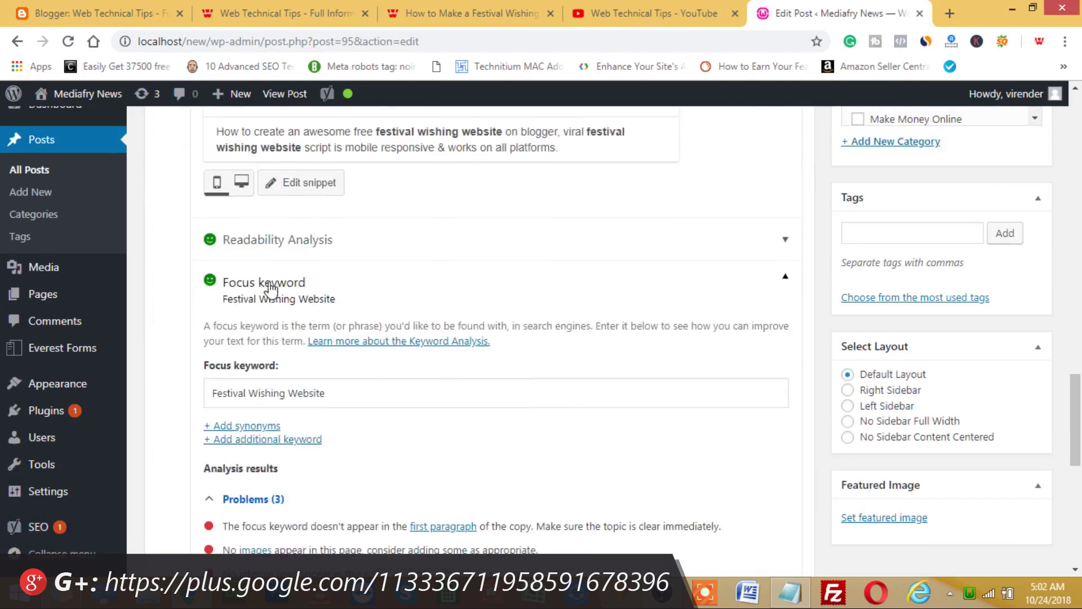
{"action": "scroll", "coordinate": [293, 344], "scroll_direction": "down", "scroll_amount": 3}
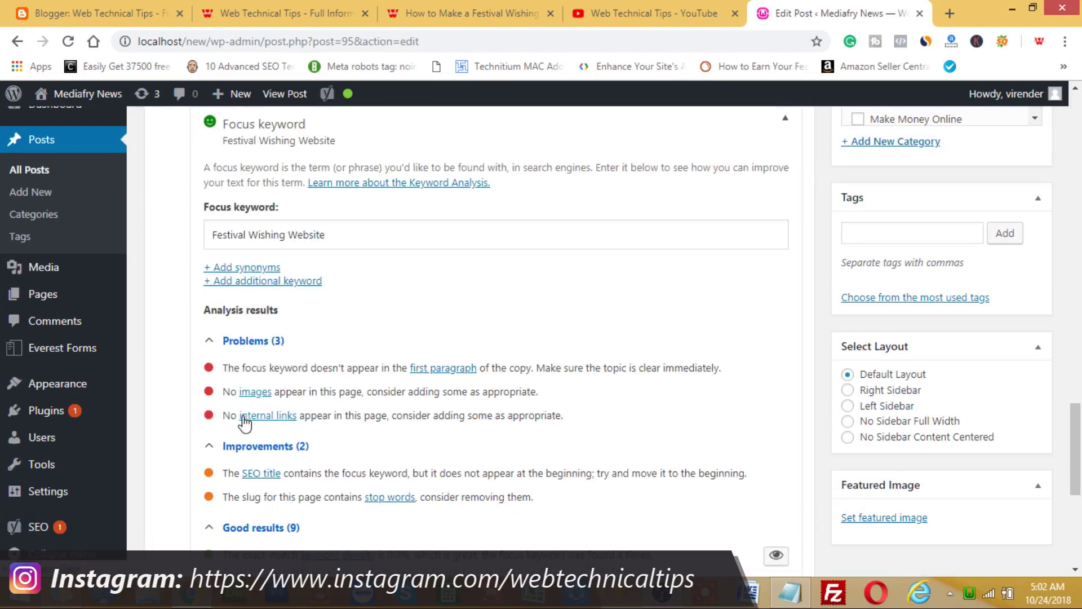
{"action": "scroll", "coordinate": [394, 423], "scroll_direction": "down", "scroll_amount": 3}
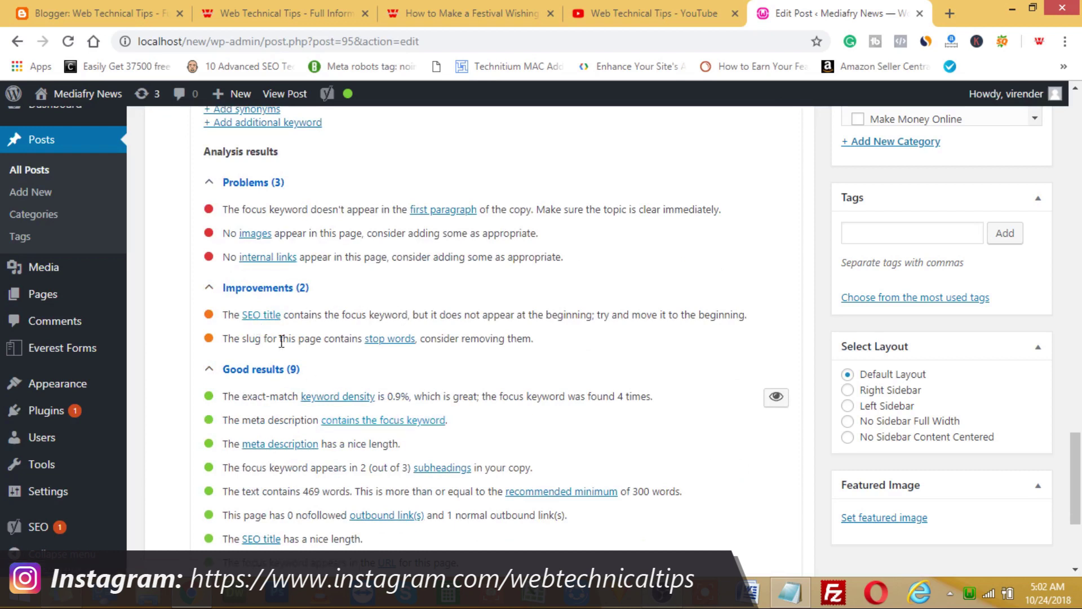
{"action": "scroll", "coordinate": [338, 442], "scroll_direction": "down", "scroll_amount": 4}
{"action": "scroll", "coordinate": [338, 448], "scroll_direction": "up", "scroll_amount": 13}
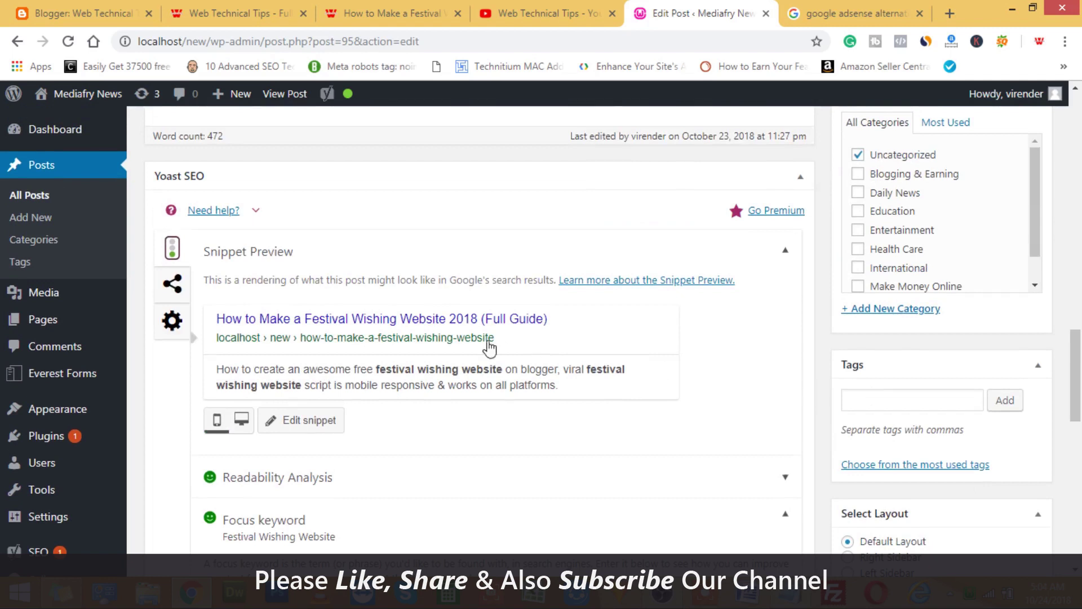
Step: Switch the WordPress post's content to its HTML source and select all of the code
{"action": "scroll", "coordinate": [490, 346], "scroll_direction": "up", "scroll_amount": 15}
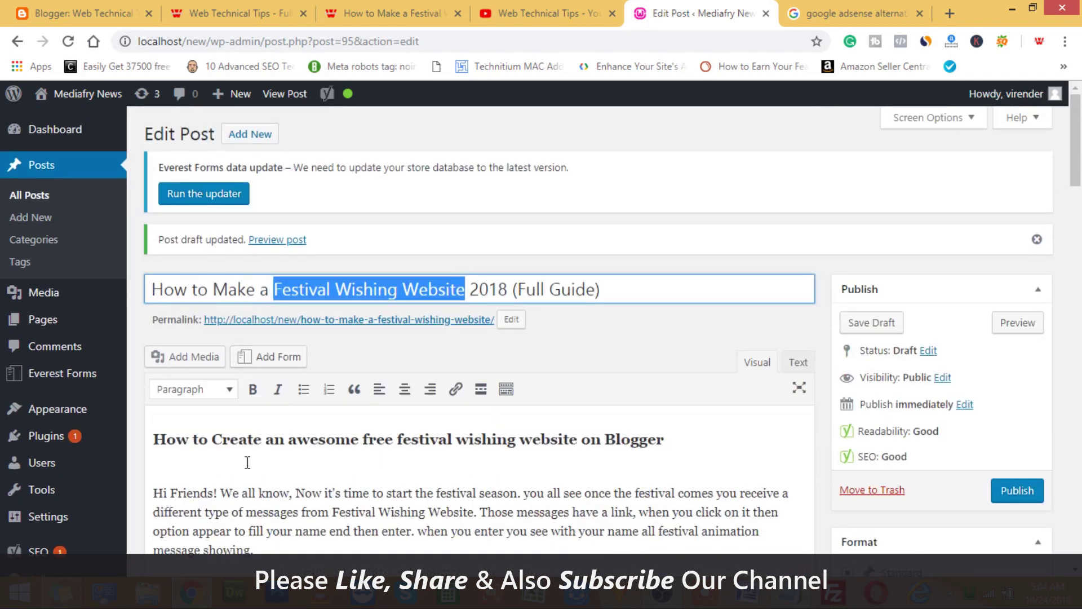
{"action": "scroll", "coordinate": [348, 452], "scroll_direction": "down", "scroll_amount": 4}
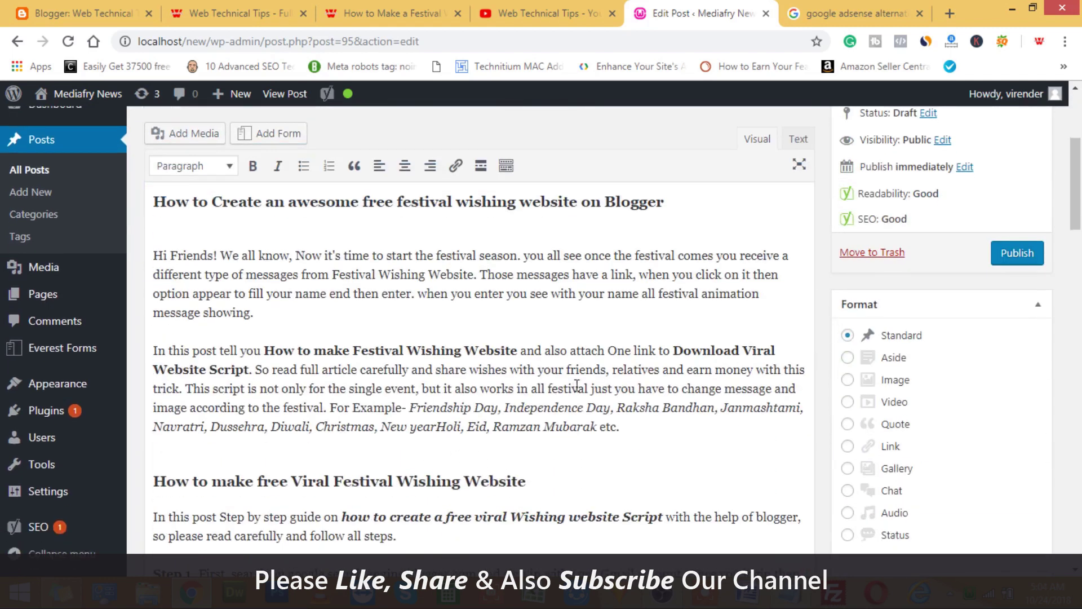
{"action": "scroll", "coordinate": [710, 276], "scroll_direction": "up", "scroll_amount": 3}
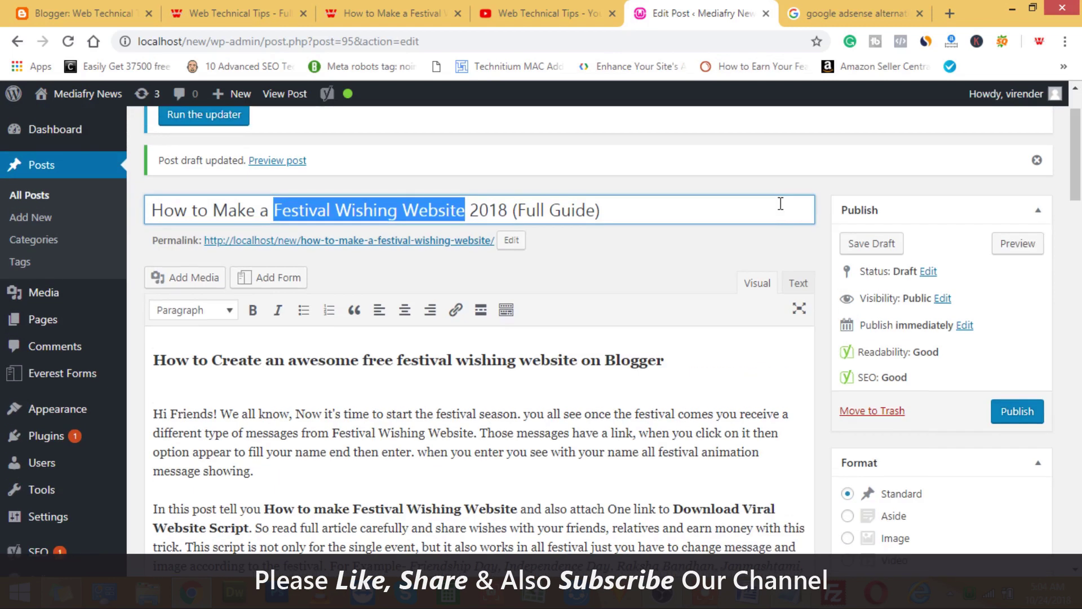
{"action": "left_click", "coordinate": [806, 288]}
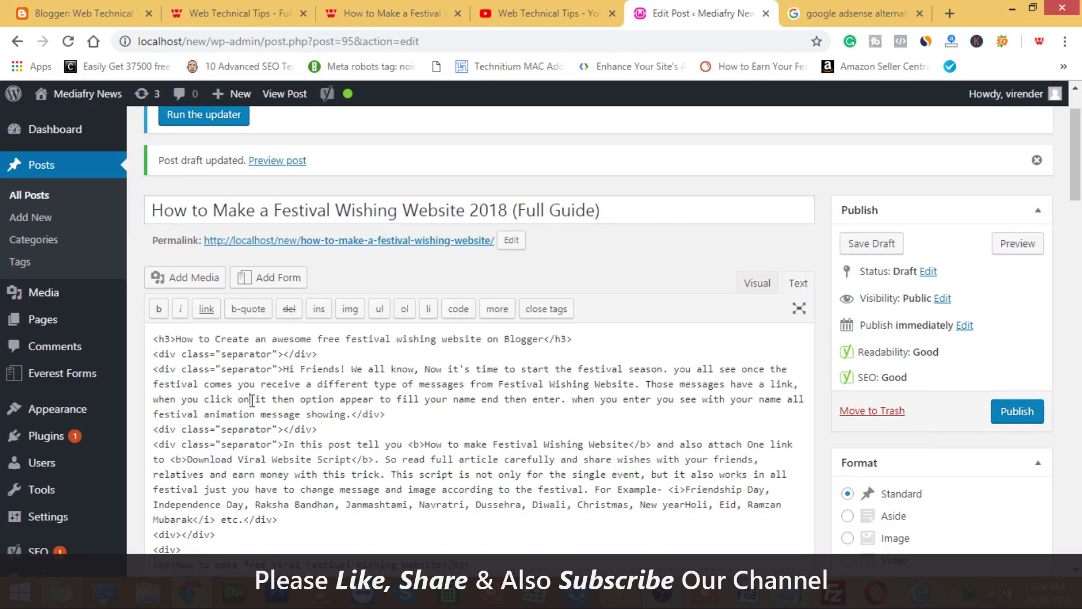
{"action": "scroll", "coordinate": [252, 401], "scroll_direction": "down", "scroll_amount": 2}
{"action": "key", "text": "ctrl+a"}
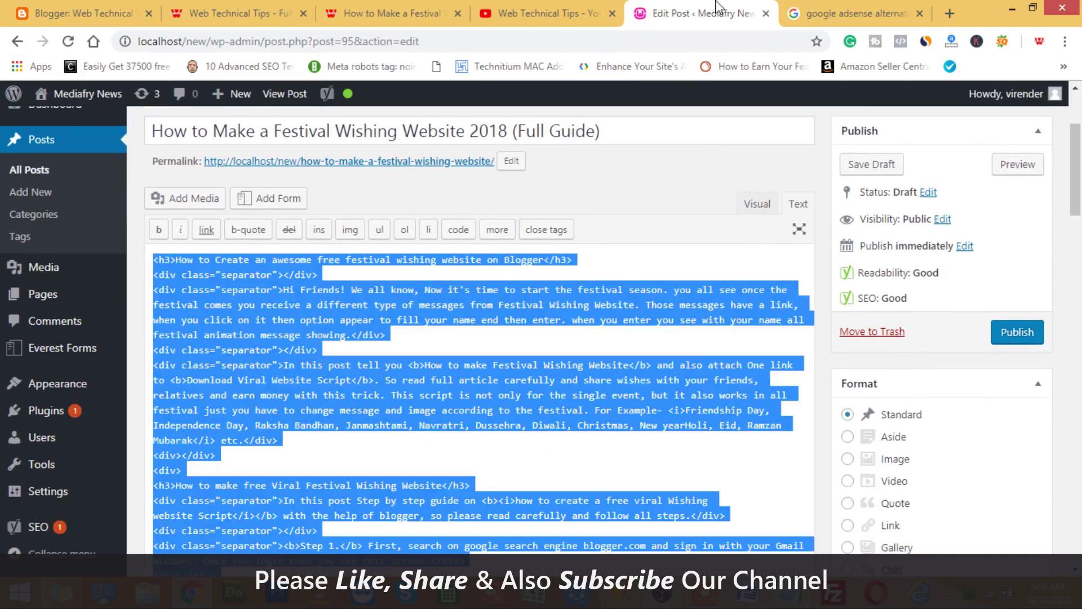
Step: Switch to Blogger and leave the open festival wishing website post for the blog's list of all posts
{"action": "left_click", "coordinate": [234, 12]}
{"action": "left_click", "coordinate": [113, 13]}
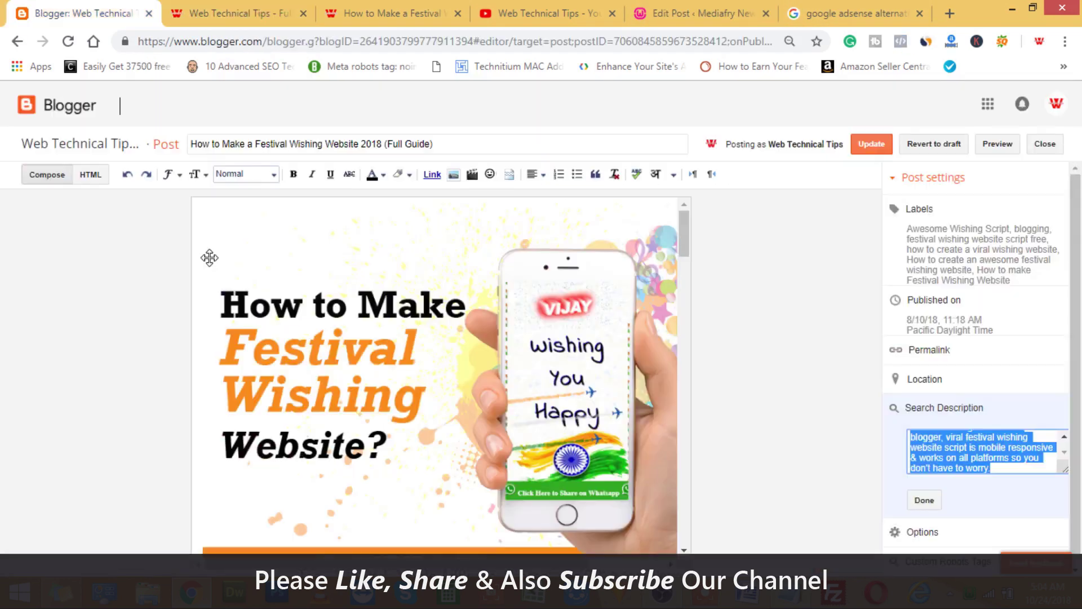
{"action": "left_click", "coordinate": [63, 118]}
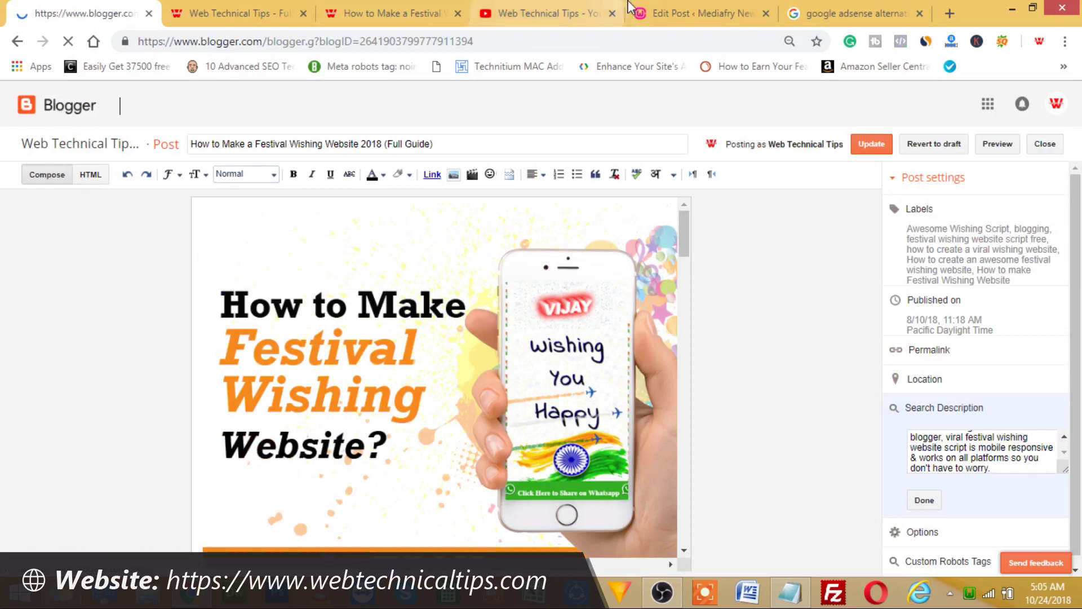
Step: Back in the WordPress post, check the word count below the content and the snippet preview
{"action": "left_click", "coordinate": [702, 13]}
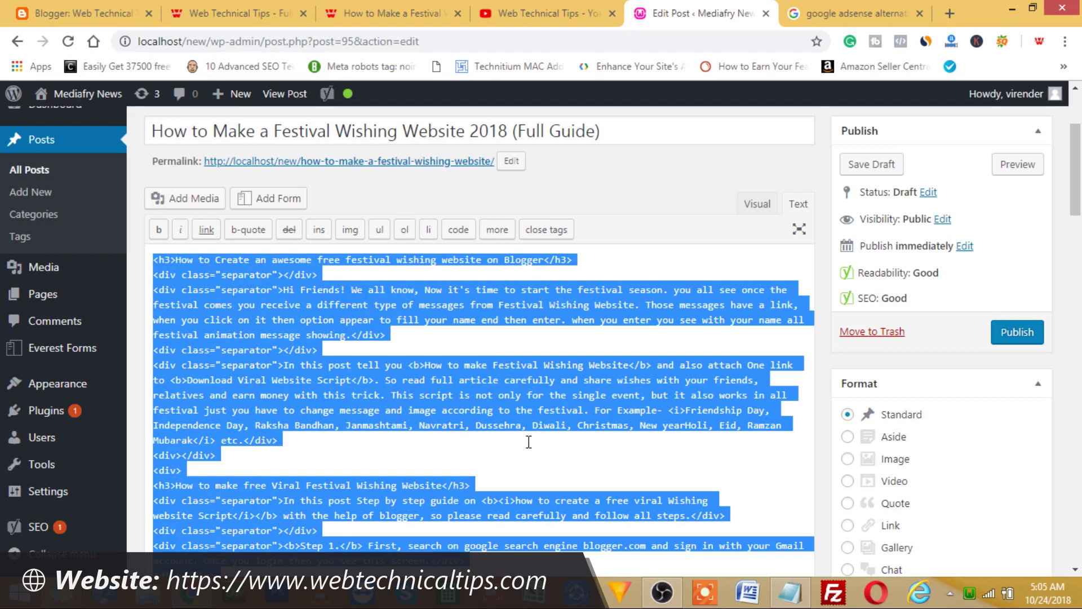
{"action": "scroll", "coordinate": [529, 442], "scroll_direction": "down", "scroll_amount": 15}
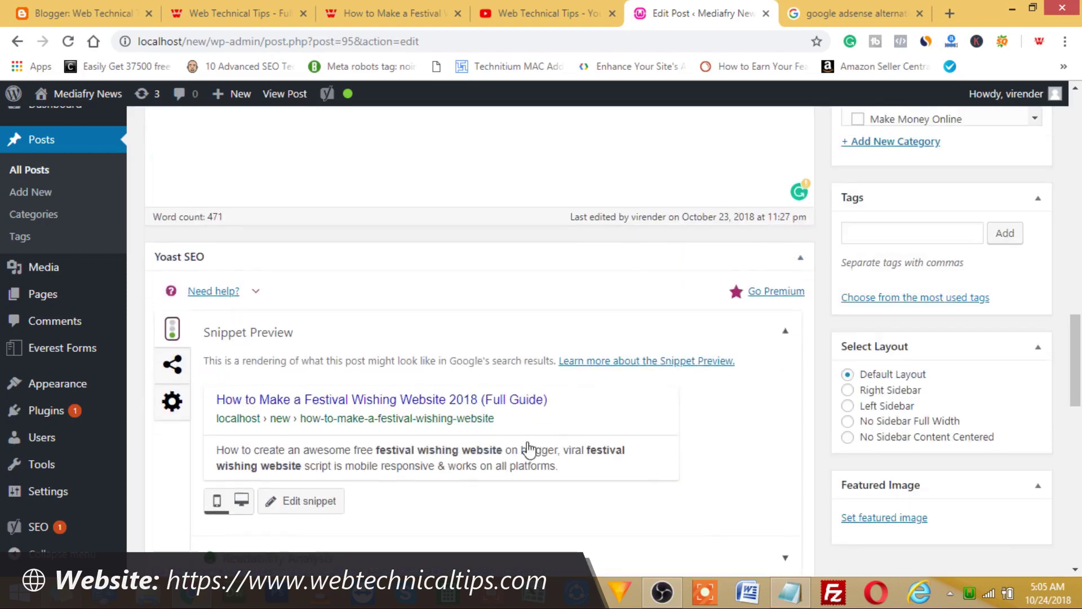
{"action": "scroll", "coordinate": [527, 449], "scroll_direction": "up", "scroll_amount": 3}
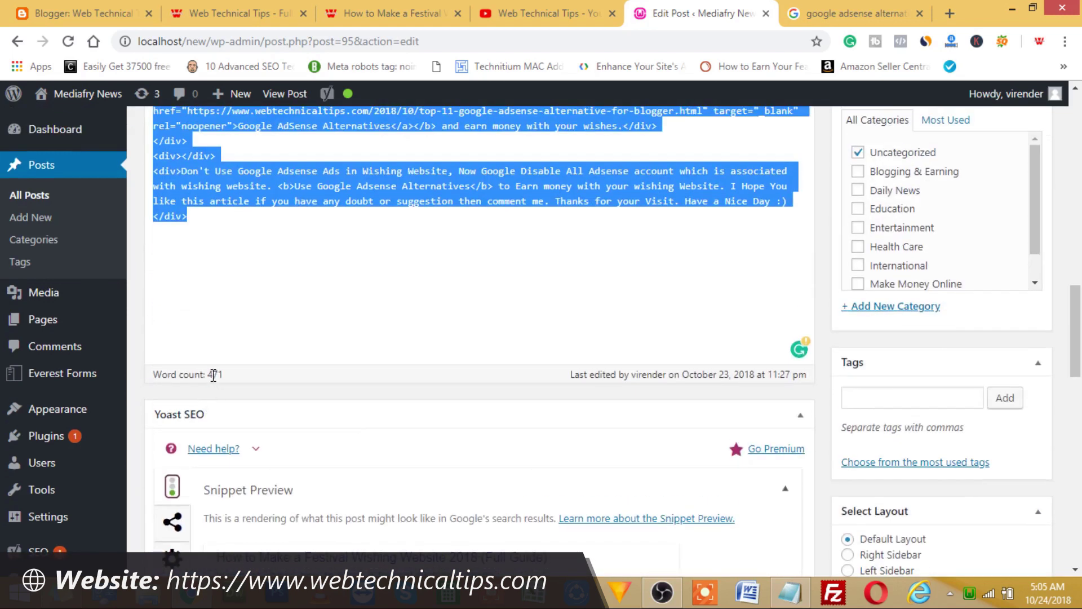
{"action": "left_click", "coordinate": [213, 375]}
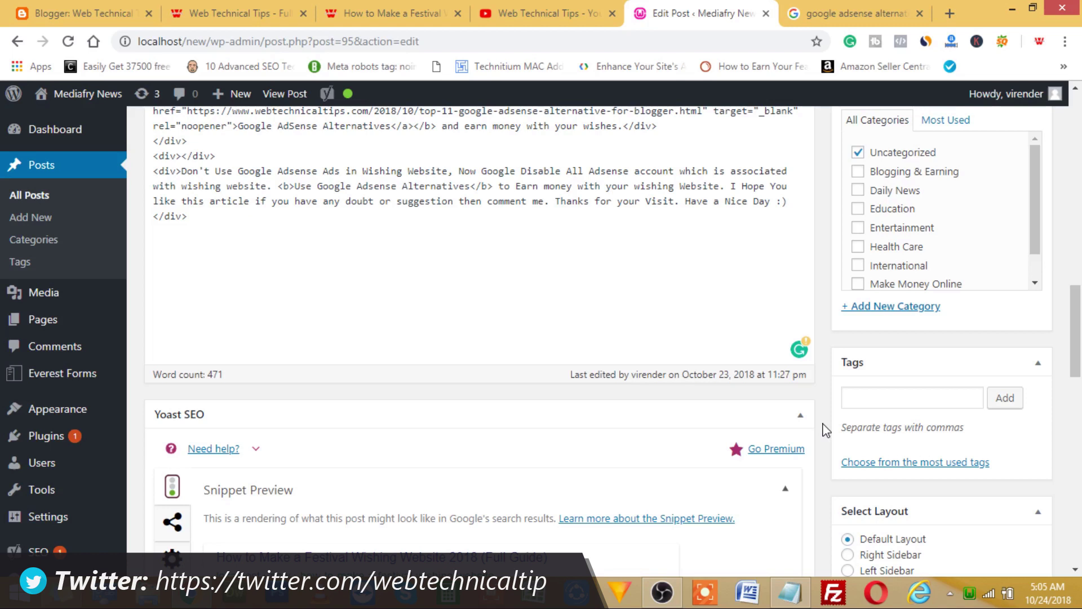
Step: Copy the WordPress post's entire HTML code and switch to Blogger
{"action": "scroll", "coordinate": [547, 290], "scroll_direction": "up", "scroll_amount": 10}
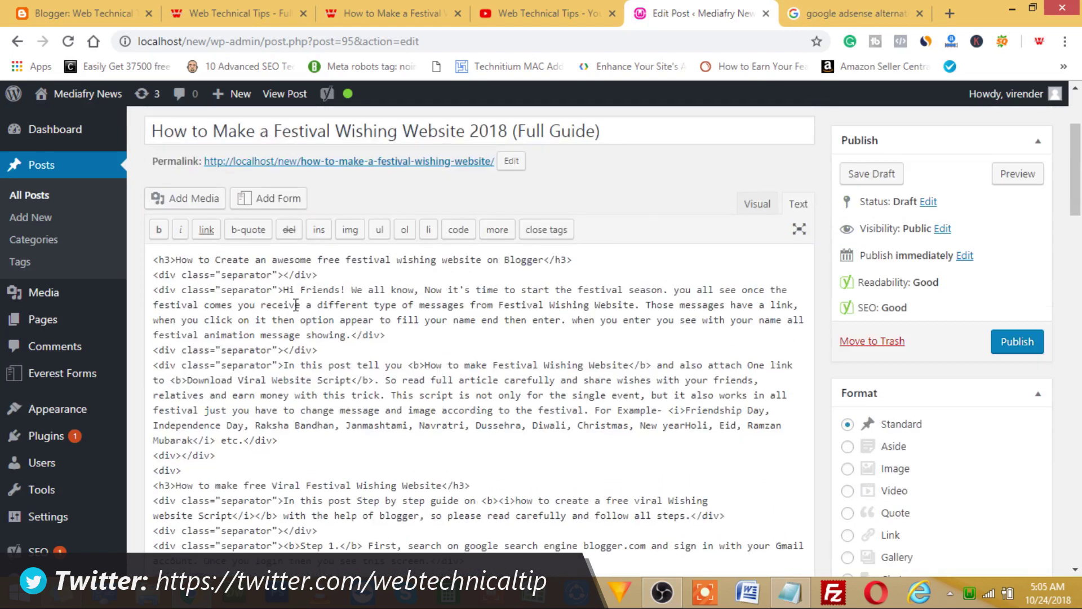
{"action": "key", "text": "ctrl+a"}
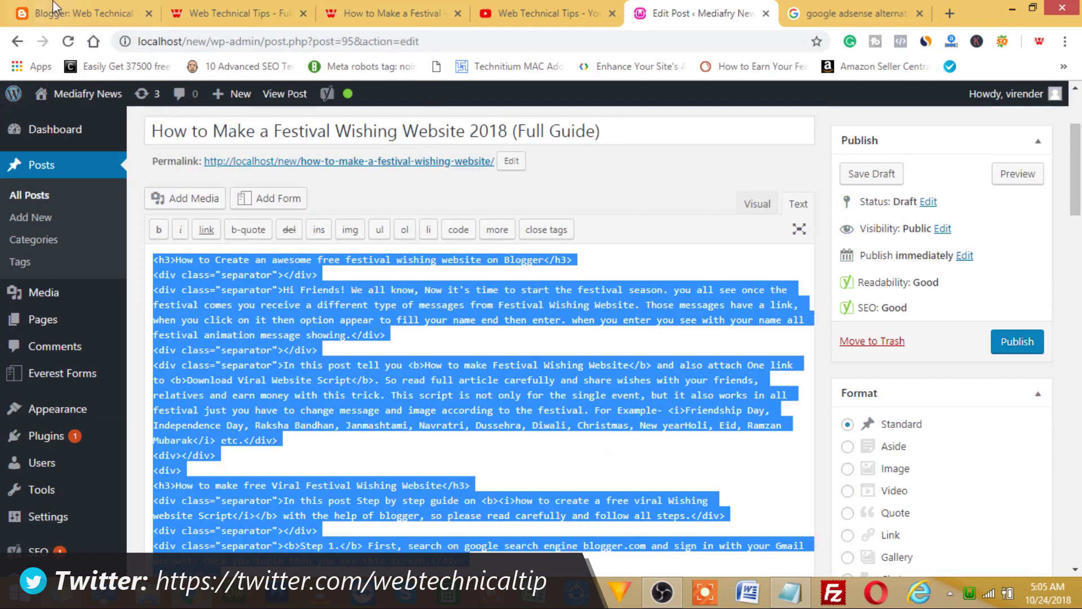
{"action": "key", "text": "ctrl+1"}
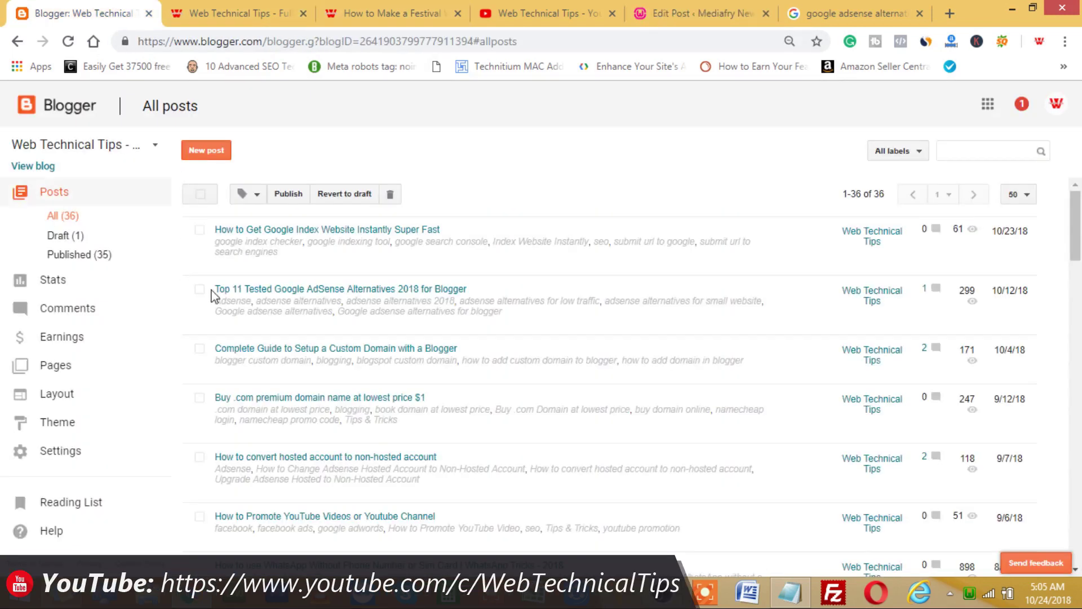
Step: Create a new Blogger post, replace its default HTML with the copied code, and return to Compose view
{"action": "left_click", "coordinate": [217, 152]}
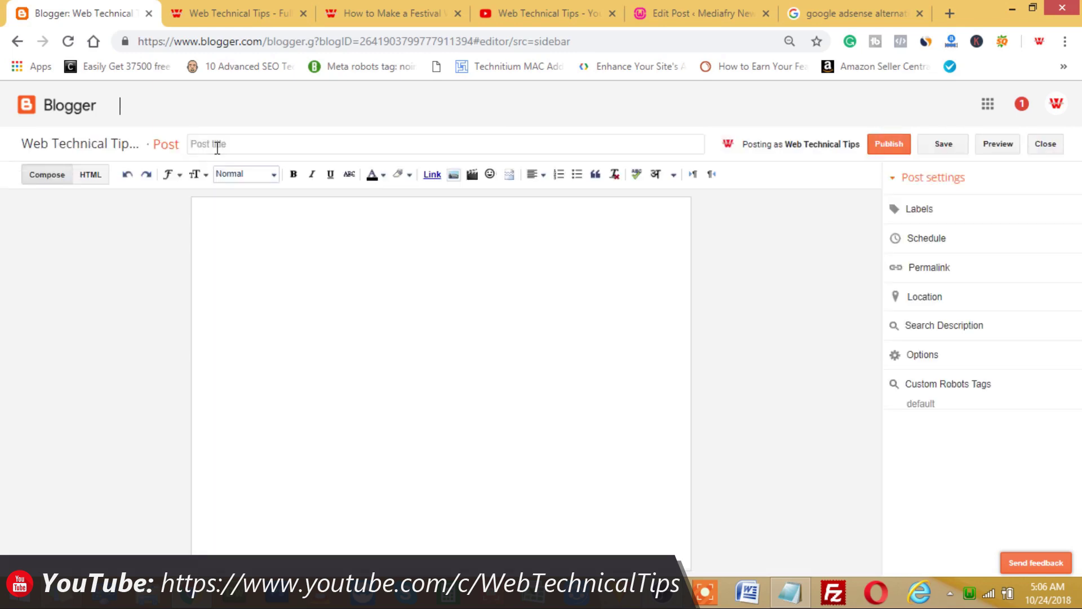
{"action": "left_click", "coordinate": [90, 175]}
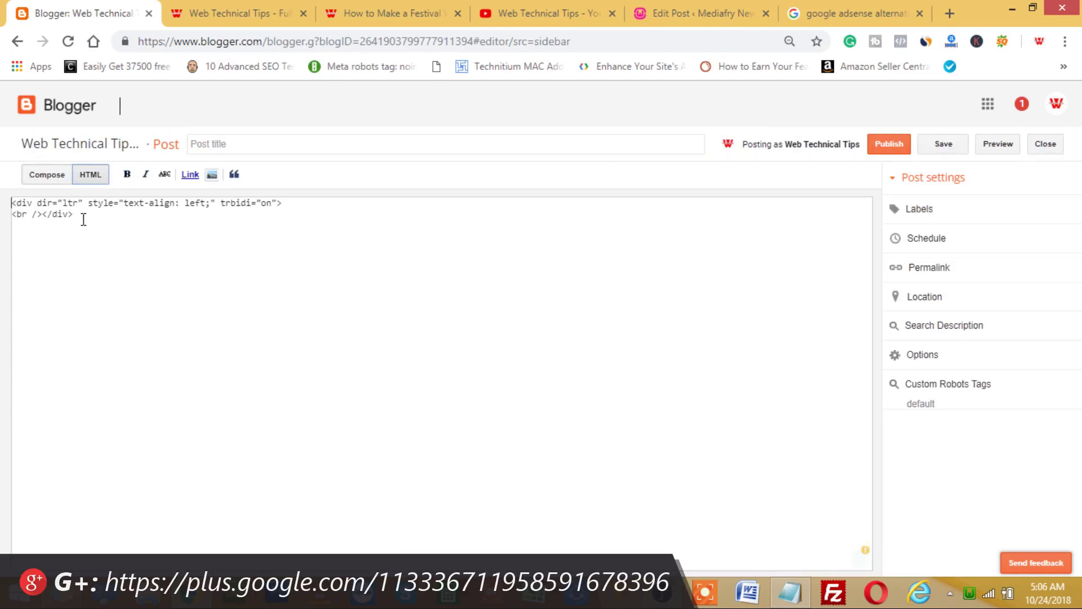
{"action": "key", "text": "ctrl+v"}
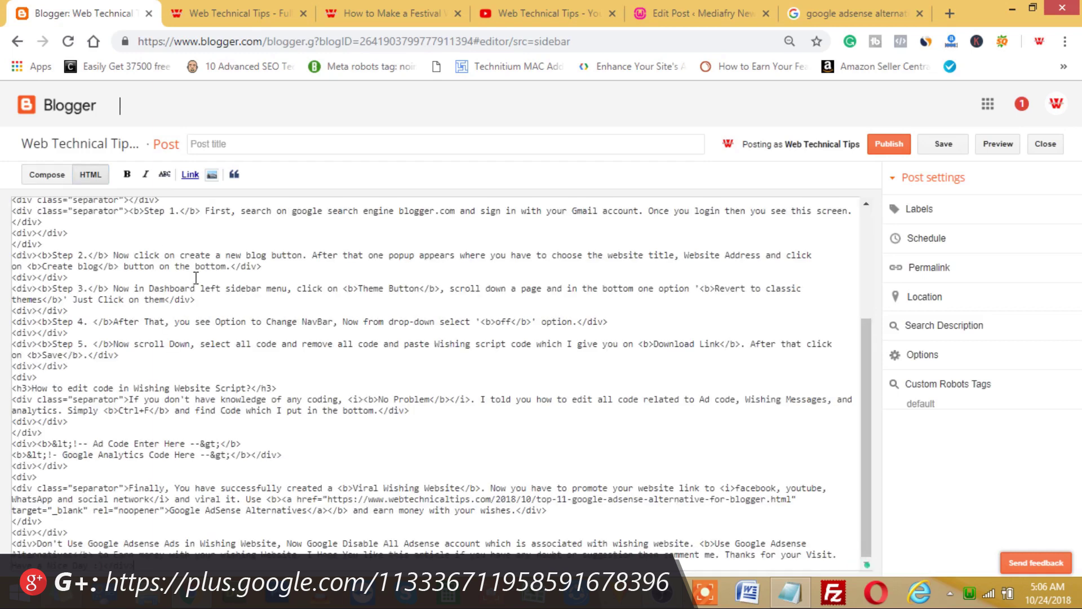
{"action": "scroll", "coordinate": [195, 274], "scroll_direction": "up", "scroll_amount": 3}
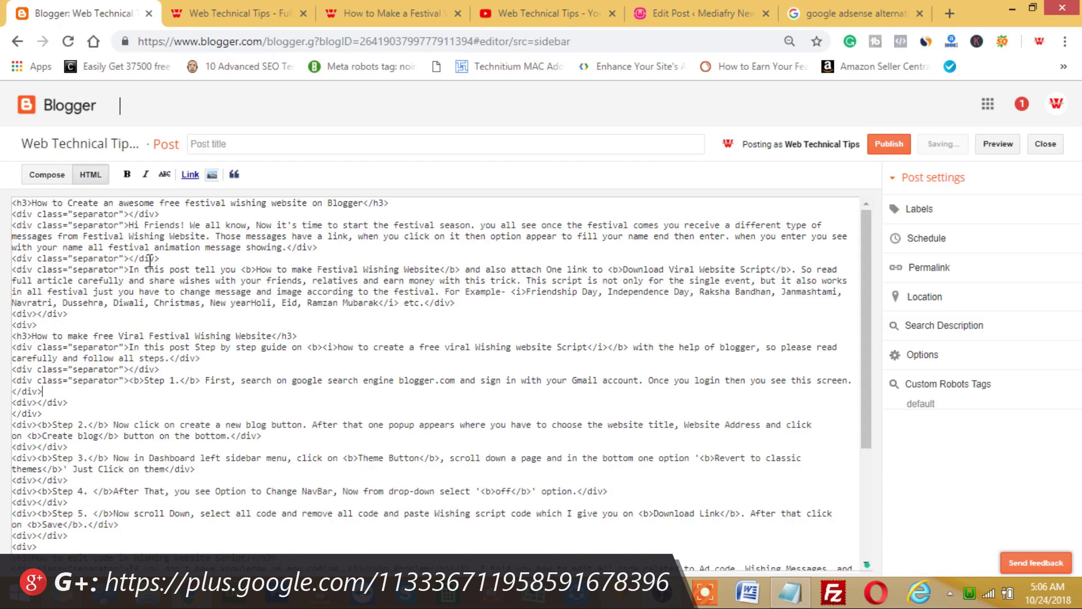
{"action": "key", "text": "ctrl+a"}
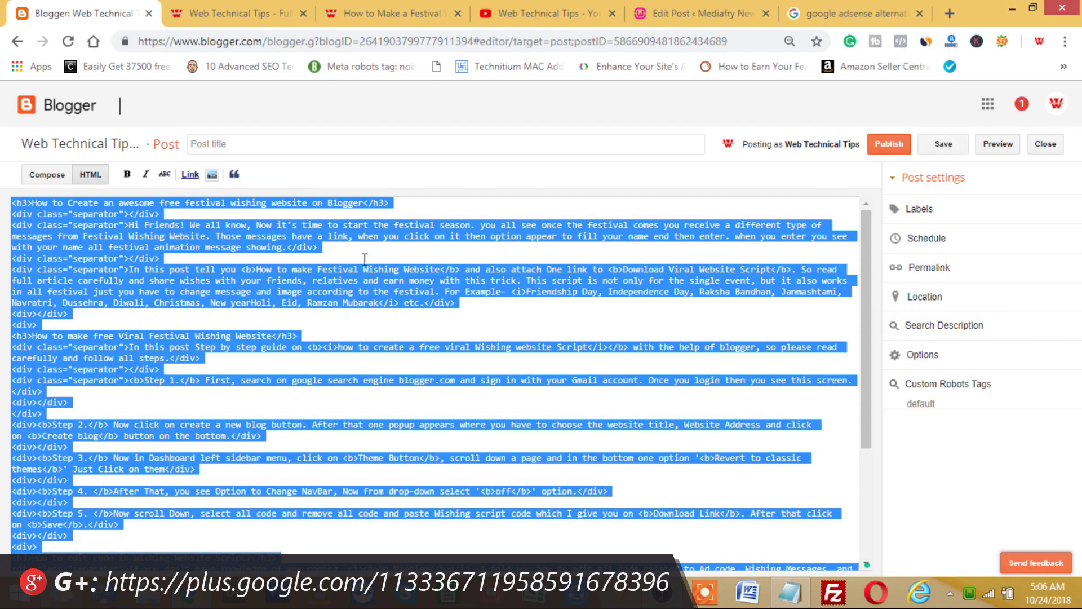
{"action": "scroll", "coordinate": [365, 259], "scroll_direction": "down", "scroll_amount": 3}
{"action": "scroll", "coordinate": [365, 259], "scroll_direction": "up", "scroll_amount": 3}
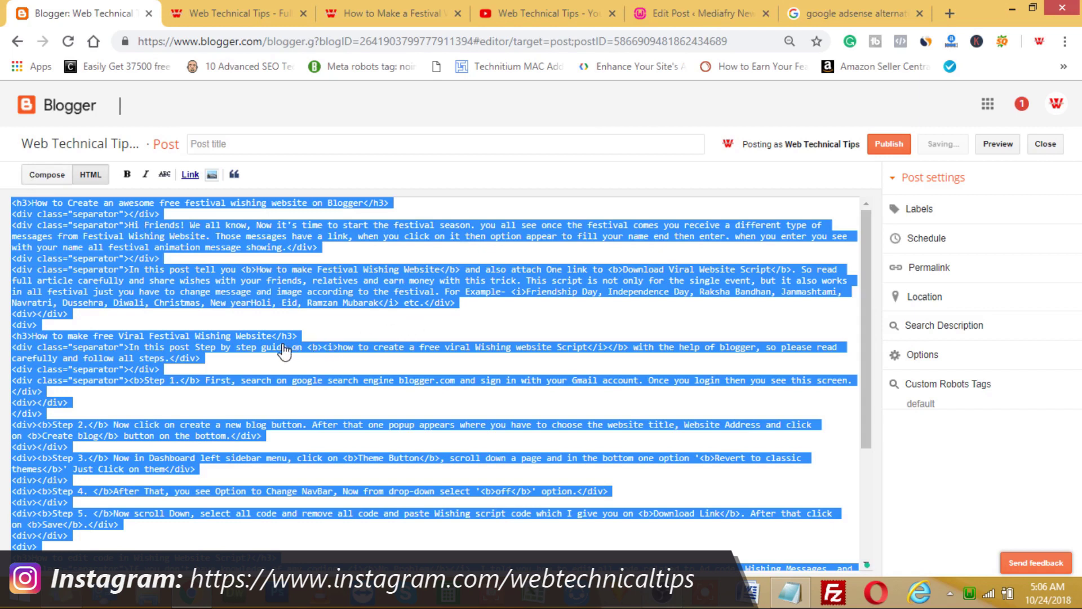
Step: Copy the title "How to Make a Festival Wishing Website 2018 (Full Guide)" from the WordPress post into the new Blogger post's title
{"action": "key", "text": "ctrl+shift+Tab"}
{"action": "key", "text": "ctrl+shift+Tab"}
{"action": "scroll", "coordinate": [356, 212], "scroll_direction": "up", "scroll_amount": 3}
{"action": "left_click_drag", "start_coordinate": [620, 290], "coordinate": [104, 291]}
{"action": "key", "text": "ctrl+c"}
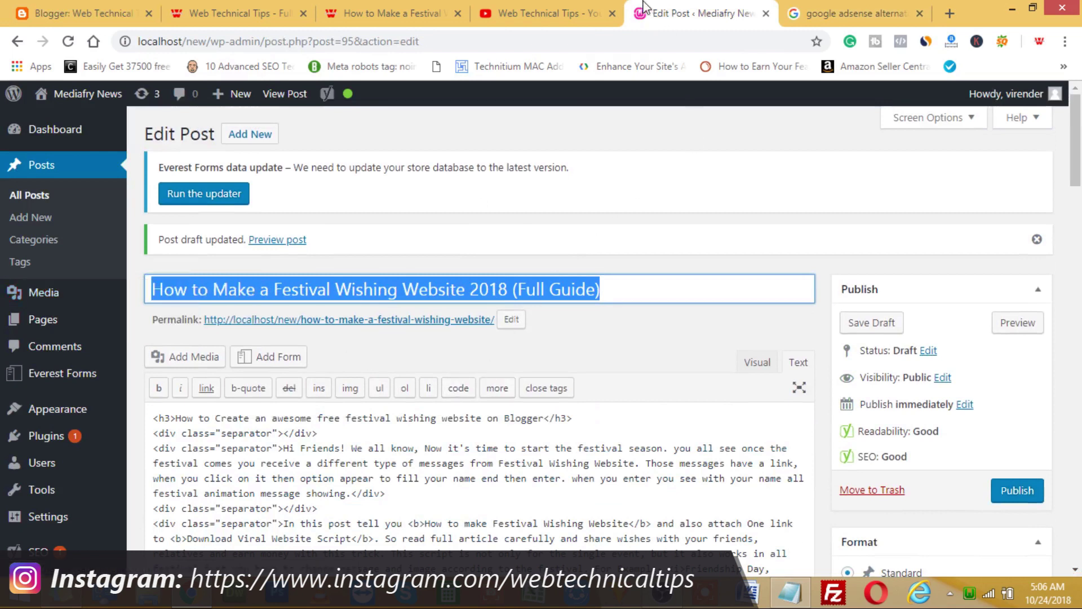
{"action": "left_click", "coordinate": [84, 12]}
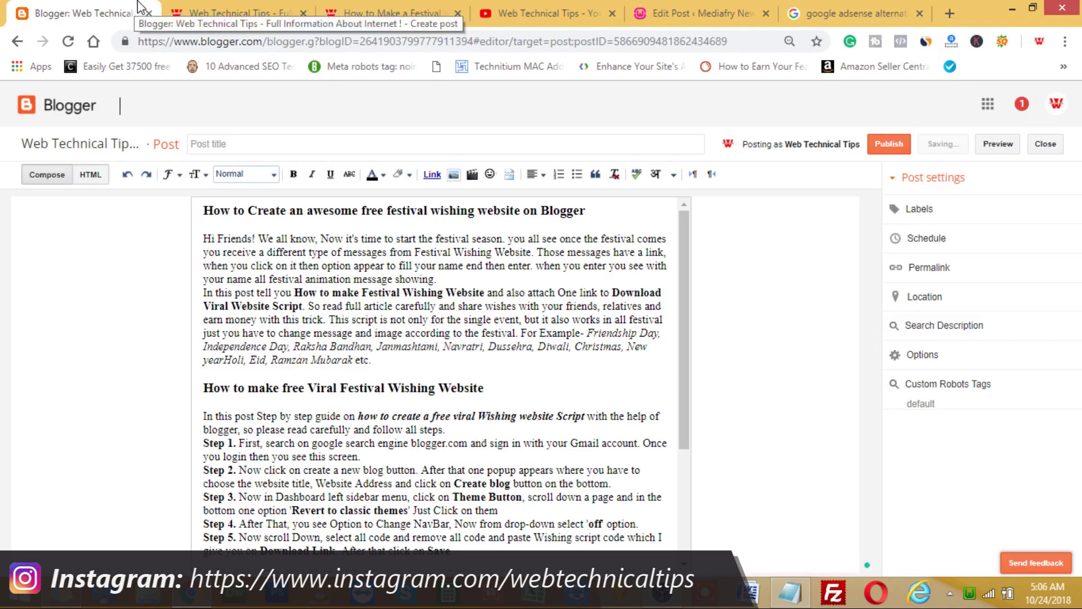
{"action": "left_click", "coordinate": [346, 149]}
{"action": "key", "text": "ctrl+v"}
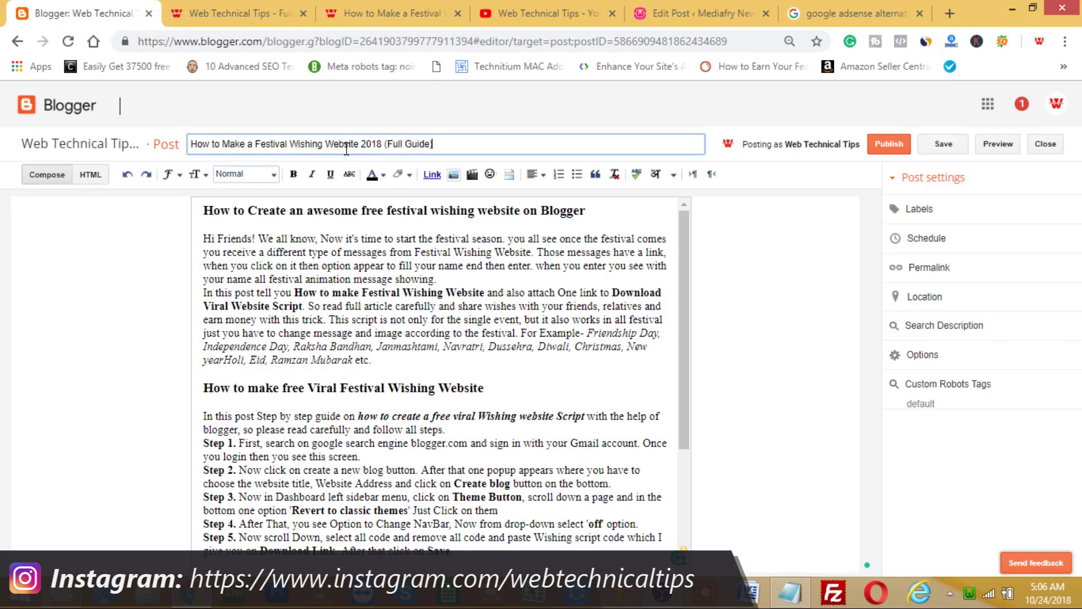
Step: Copy the WordPress post's slug and set "how-to-make-a-festival-wishing-website" as the Blogger post's custom permalink
{"action": "left_click", "coordinate": [707, 12]}
{"action": "left_click", "coordinate": [512, 319]}
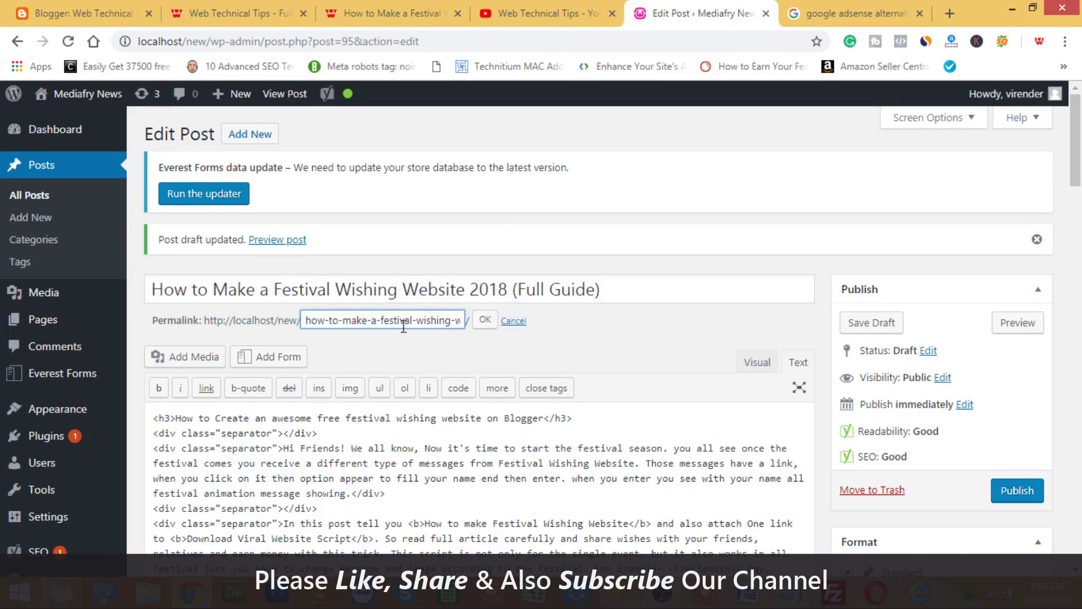
{"action": "key", "text": "ctrl+a"}
{"action": "left_click", "coordinate": [73, 13]}
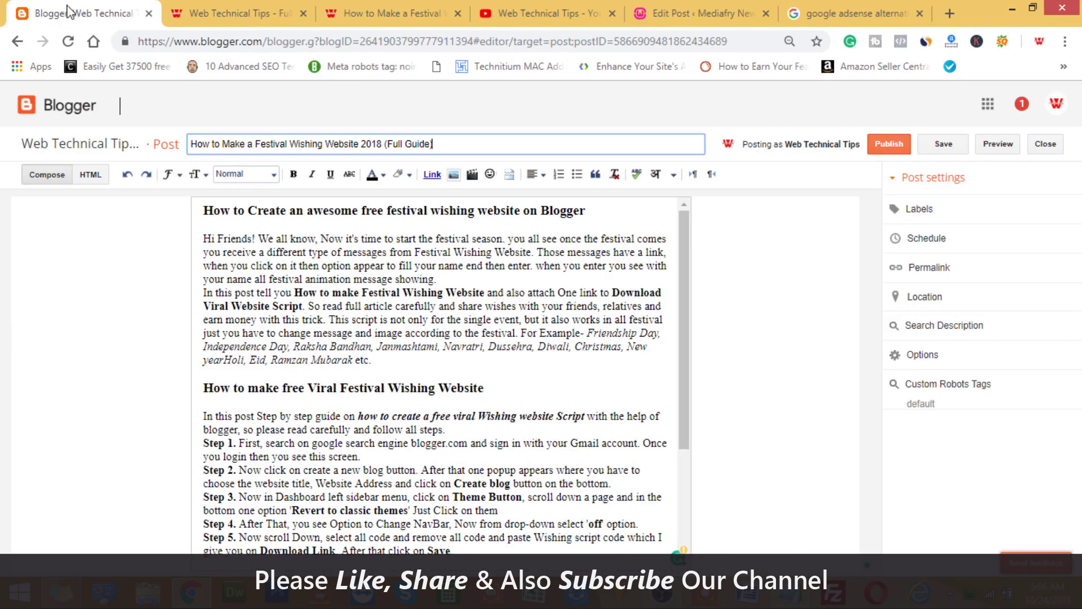
{"action": "left_click", "coordinate": [927, 267]}
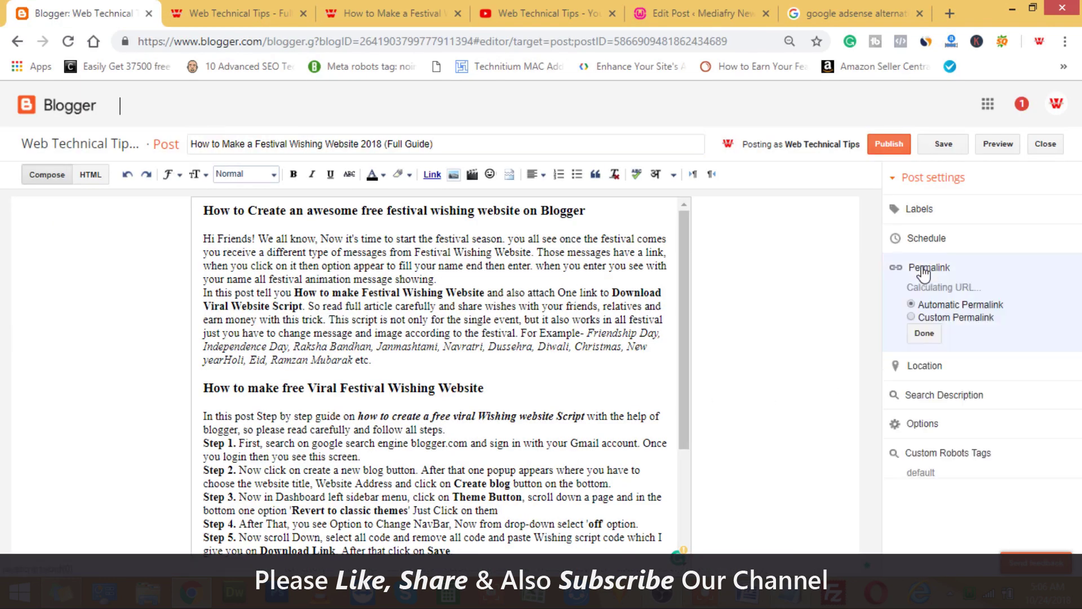
{"action": "left_click", "coordinate": [912, 317]}
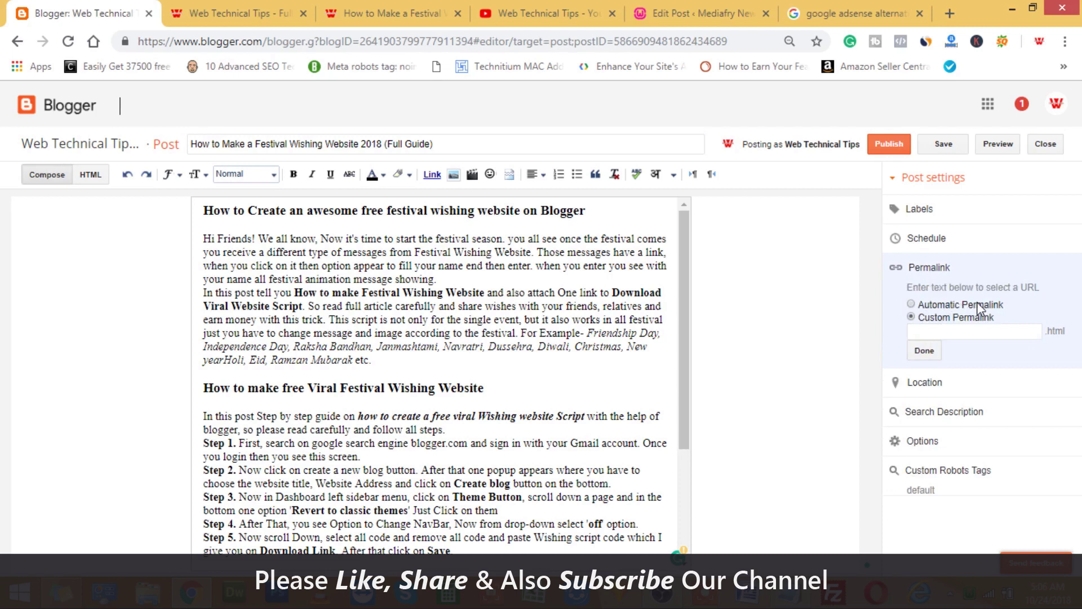
{"action": "left_click", "coordinate": [963, 331]}
{"action": "type", "text": "how-to-make-a-festival-wishing-website"}
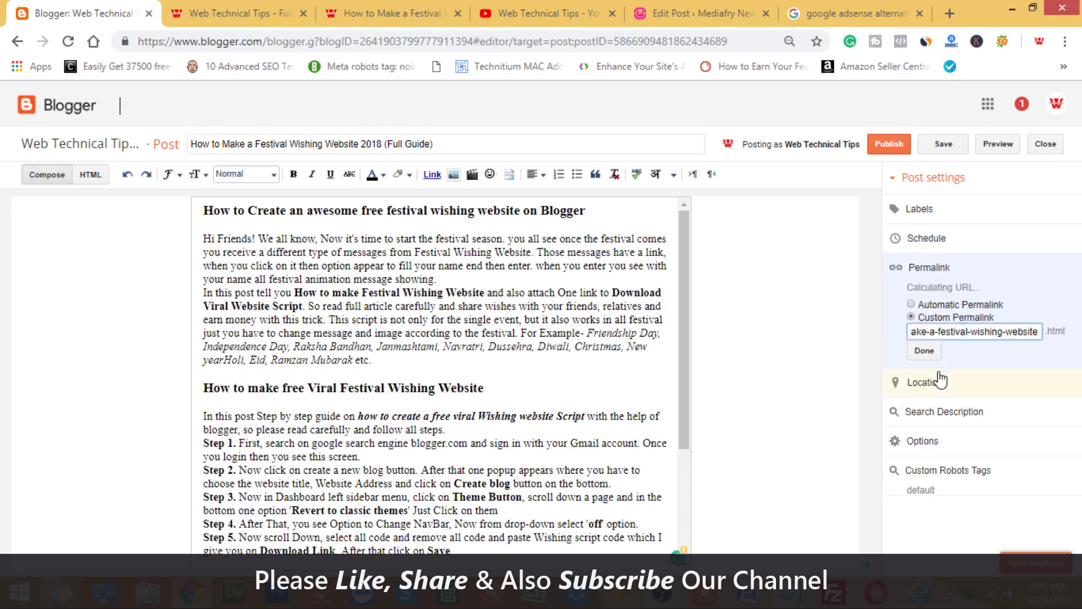
Step: Look through the new Blogger post's available labels and its search description setting, closing both without entering anything
{"action": "left_click", "coordinate": [914, 216]}
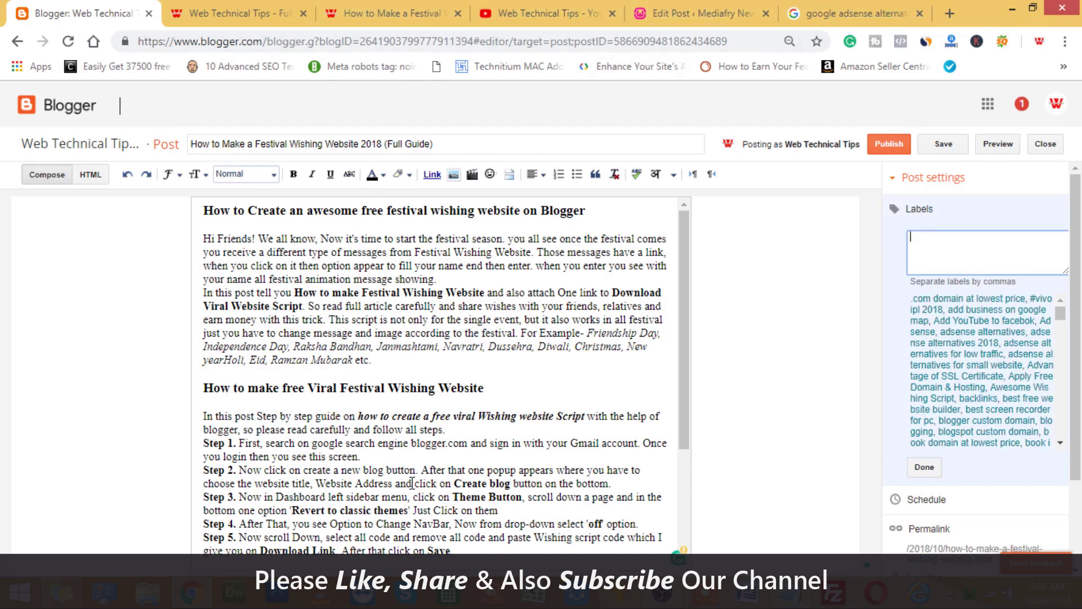
{"action": "scroll", "coordinate": [923, 401], "scroll_direction": "down", "scroll_amount": 3}
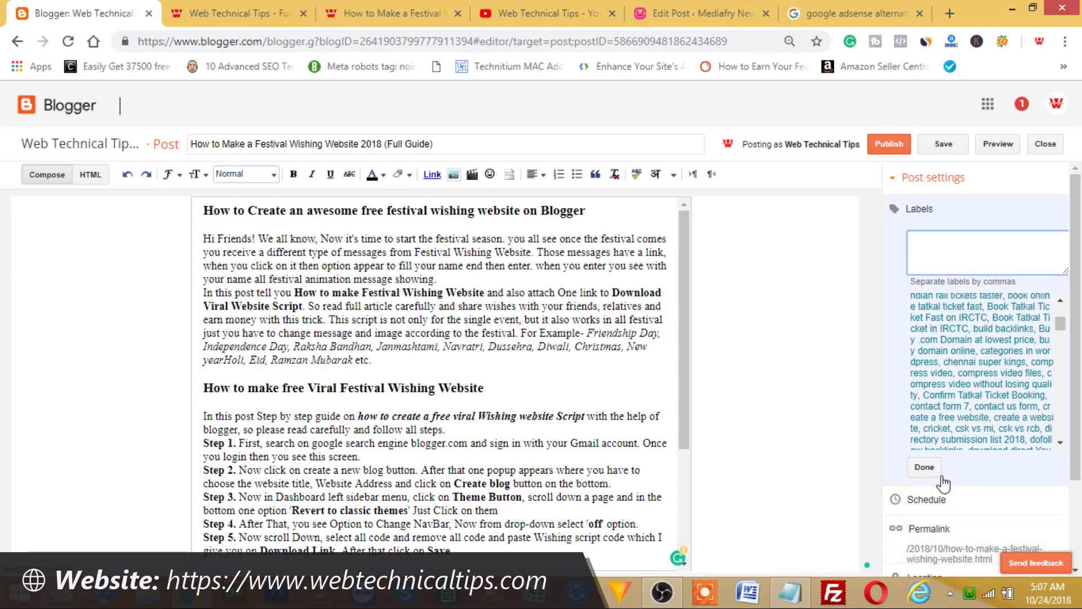
{"action": "left_click", "coordinate": [924, 468]}
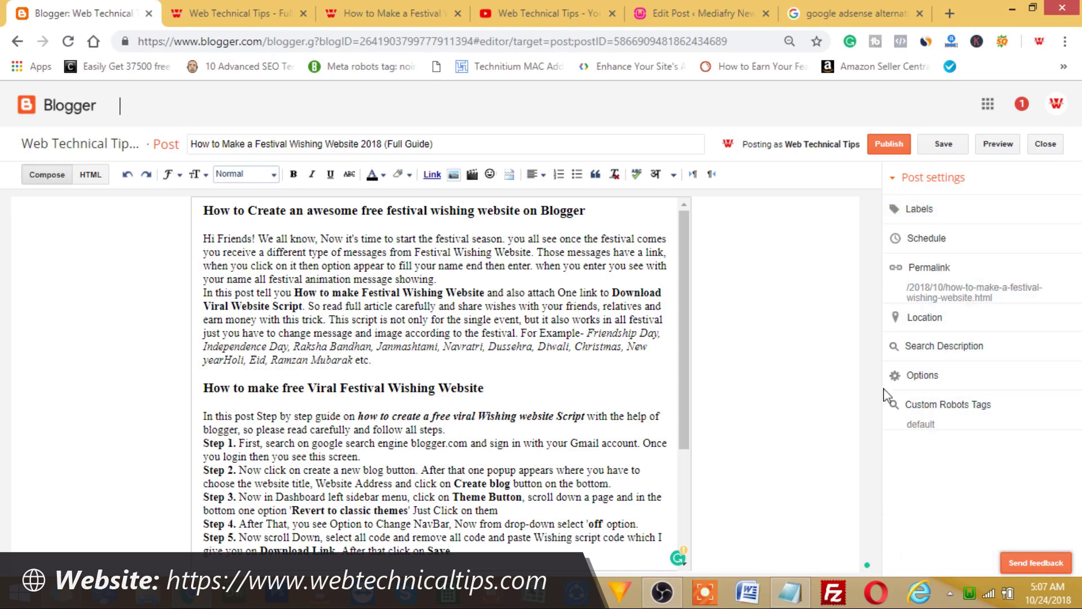
{"action": "left_click", "coordinate": [942, 356]}
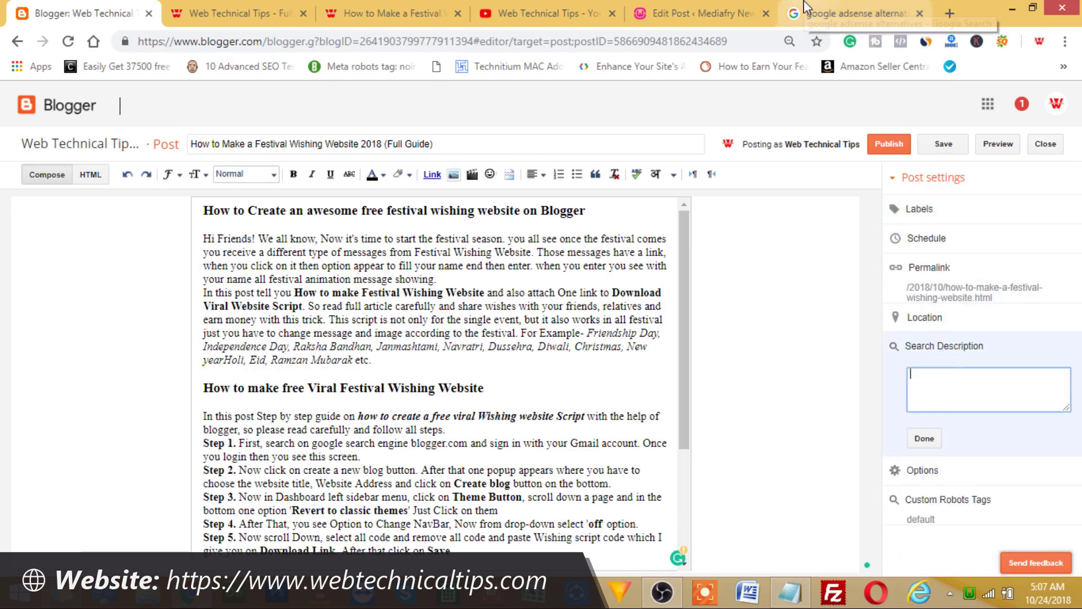
{"action": "left_click", "coordinate": [939, 381]}
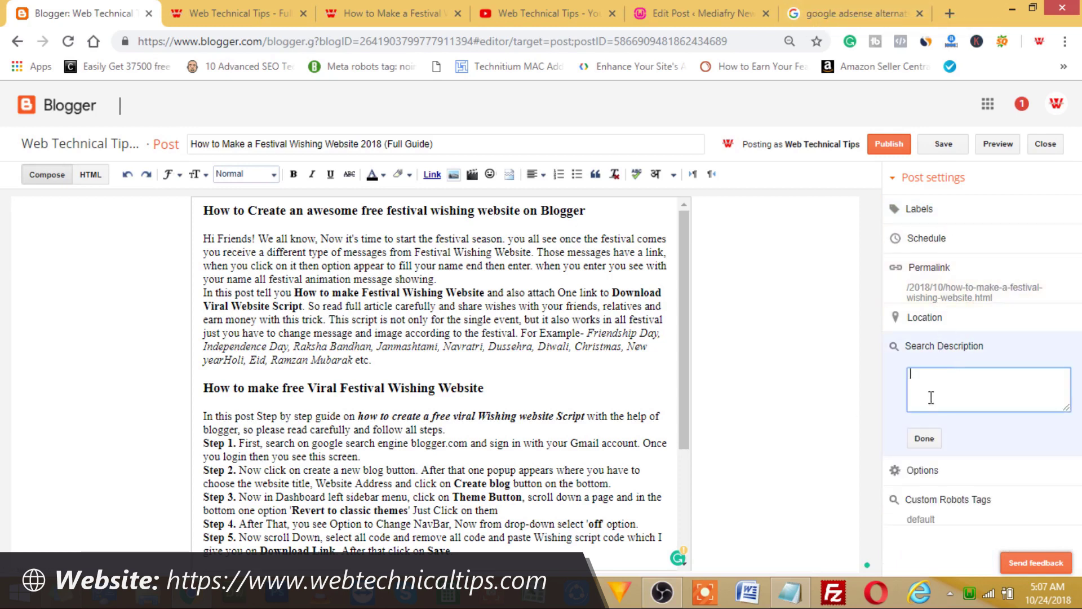
{"action": "left_click", "coordinate": [920, 443]}
Step: Back in the WordPress post, review the Yoast SEO analysis results for the focus keyword
{"action": "left_click", "coordinate": [702, 13]}
{"action": "scroll", "coordinate": [496, 363], "scroll_direction": "down", "scroll_amount": 15}
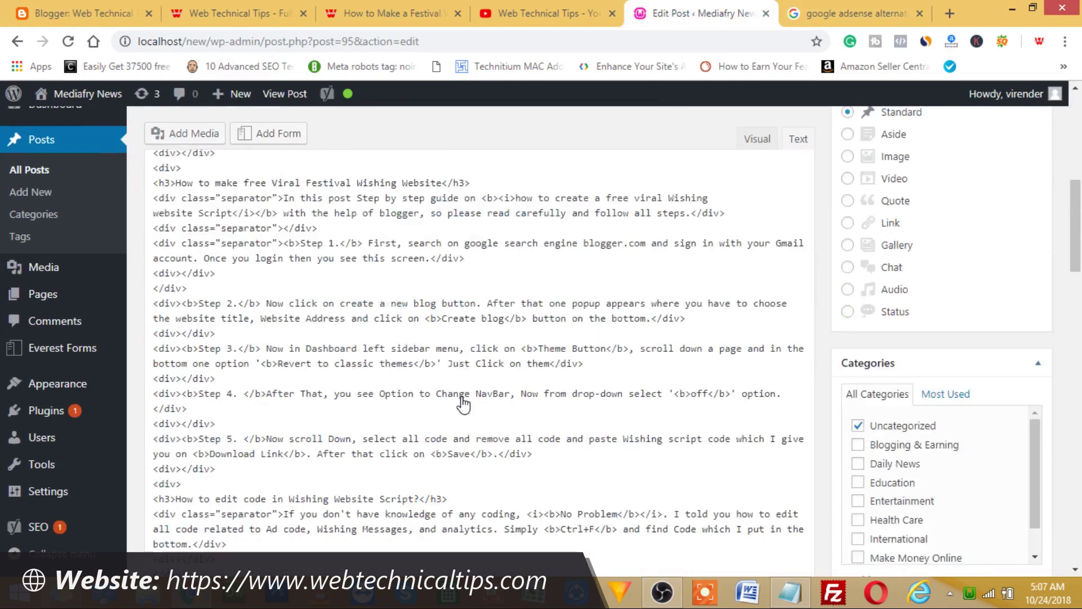
{"action": "scroll", "coordinate": [415, 350], "scroll_direction": "down", "scroll_amount": 7}
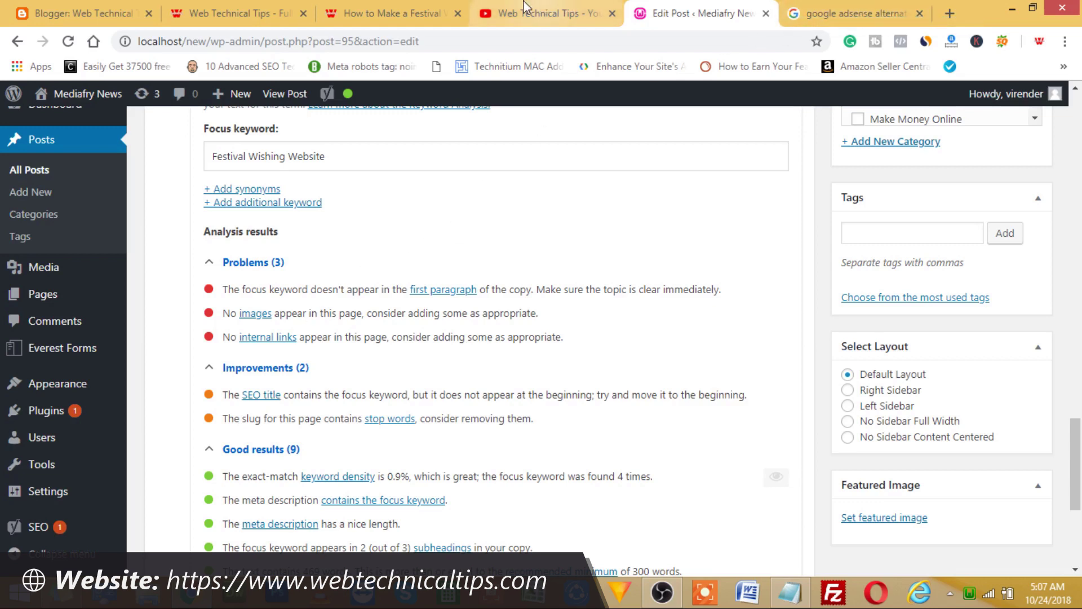
Step: Switch to the Blogger post and add an empty line above its opening heading
{"action": "left_click", "coordinate": [262, 9]}
{"action": "left_click", "coordinate": [85, 12]}
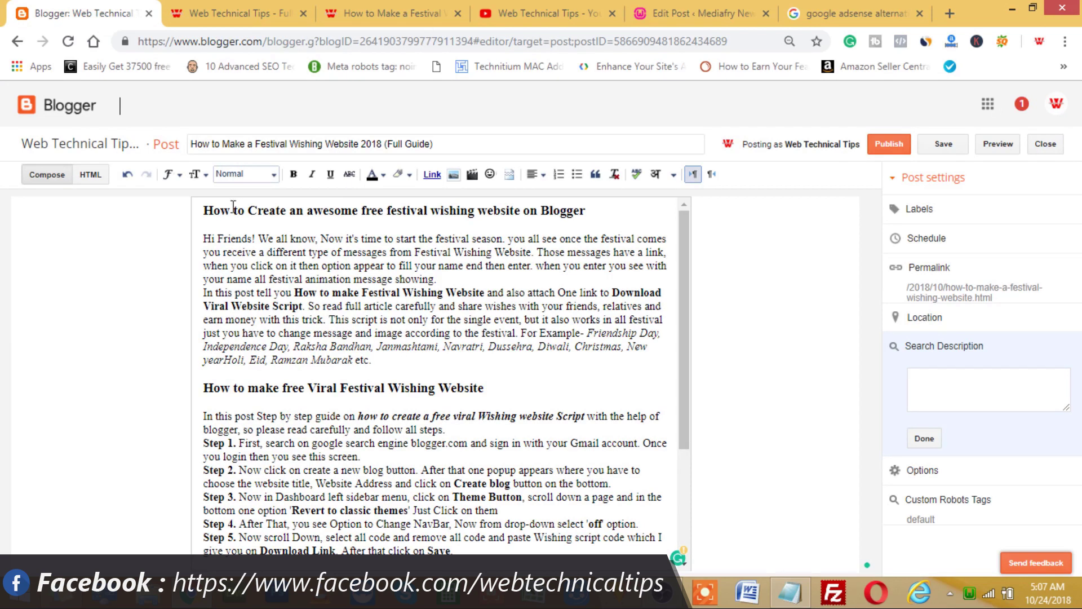
{"action": "left_click", "coordinate": [206, 211]}
{"action": "key", "text": "Return"}
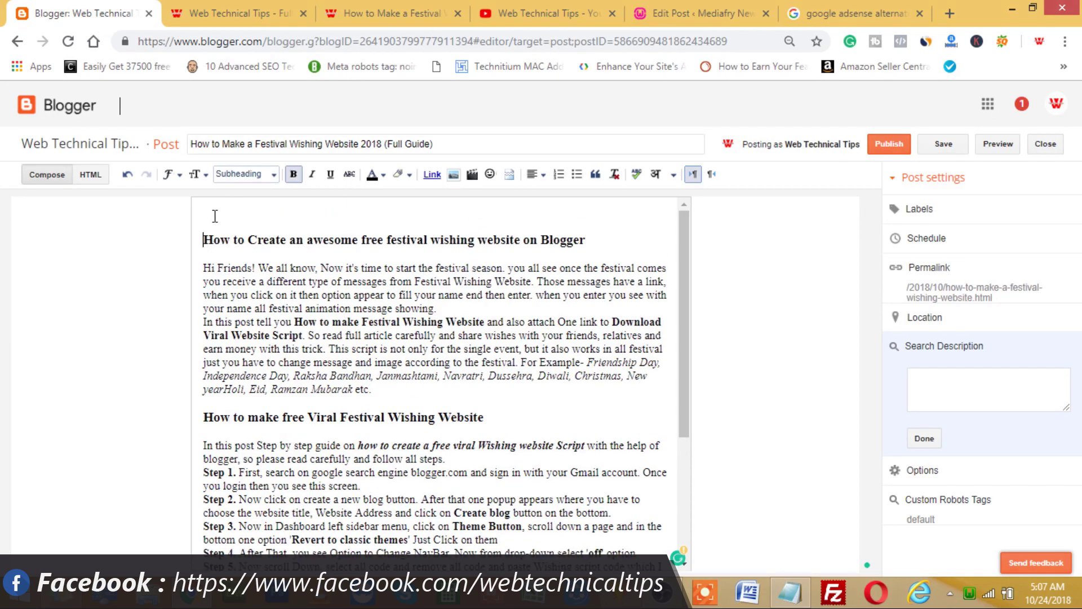
Step: Insert the blog's existing "How to Make Festival Wishing Website? Download Wishing Website Script" image above the opening heading and size it to X-Large
{"action": "left_click", "coordinate": [454, 174]}
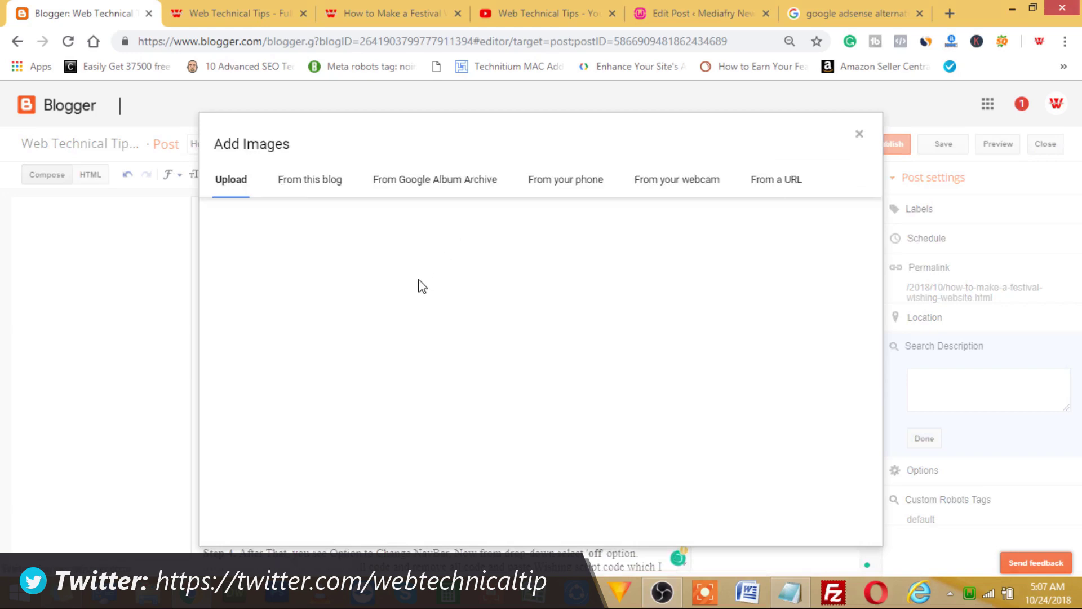
{"action": "left_click", "coordinate": [316, 190]}
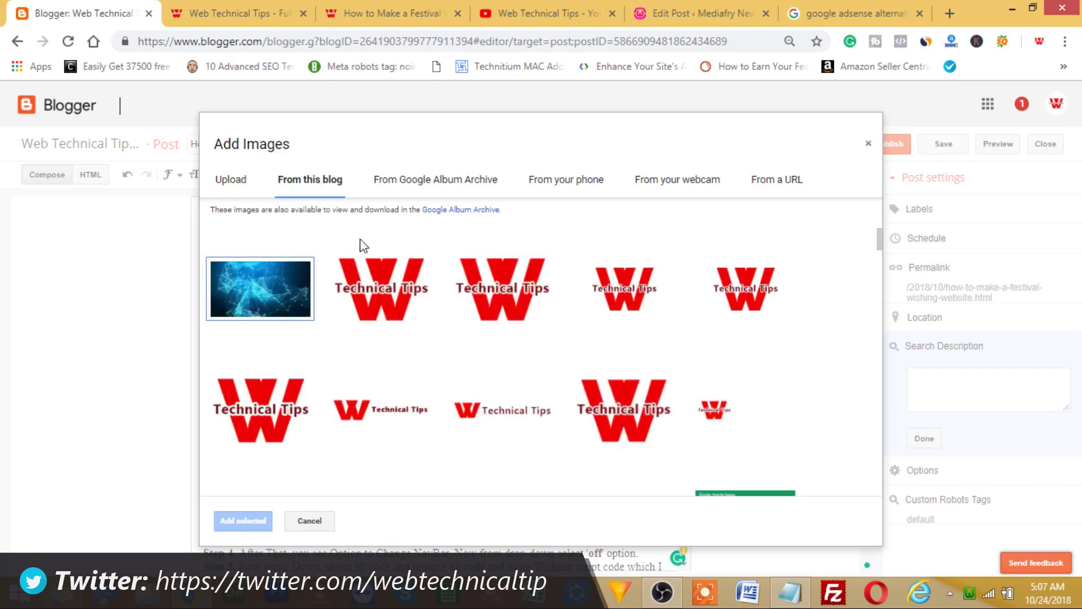
{"action": "scroll", "coordinate": [496, 367], "scroll_direction": "down", "scroll_amount": 10}
{"action": "scroll", "coordinate": [503, 368], "scroll_direction": "down", "scroll_amount": 10}
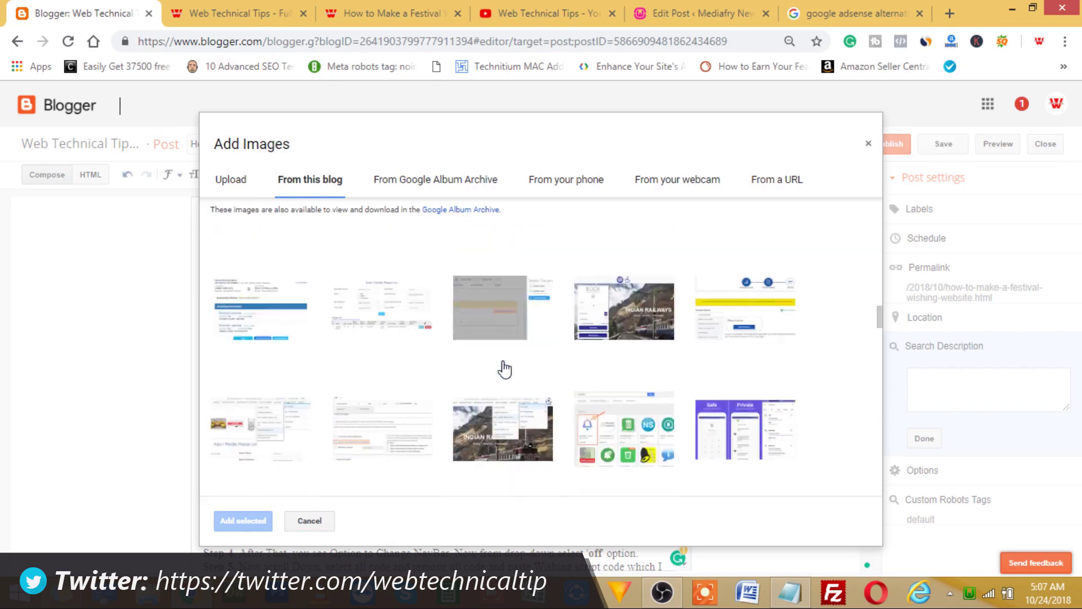
{"action": "scroll", "coordinate": [505, 369], "scroll_direction": "up", "scroll_amount": 5}
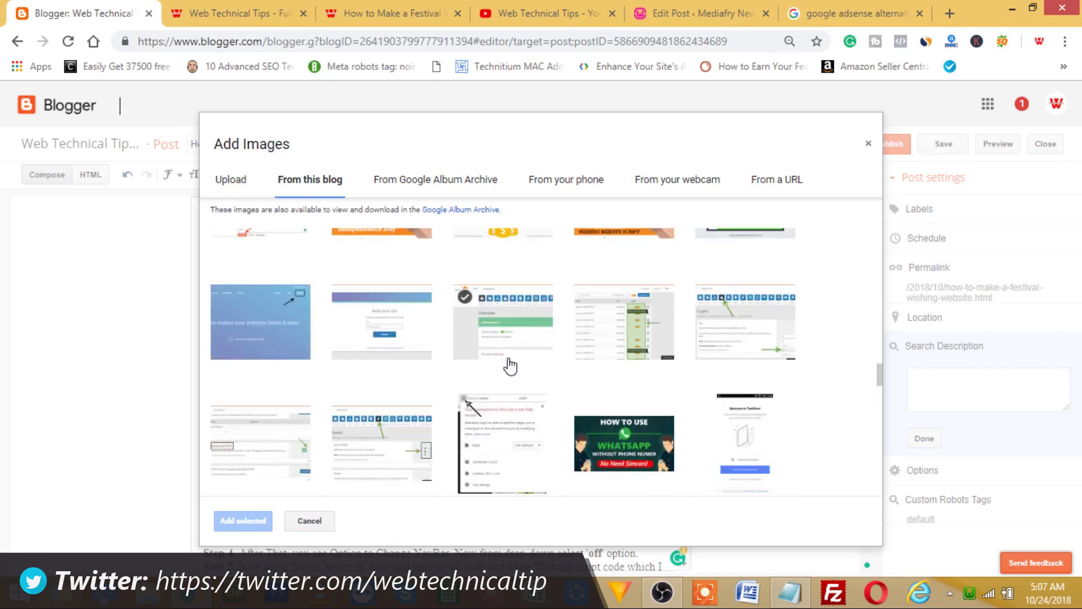
{"action": "left_click", "coordinate": [629, 348]}
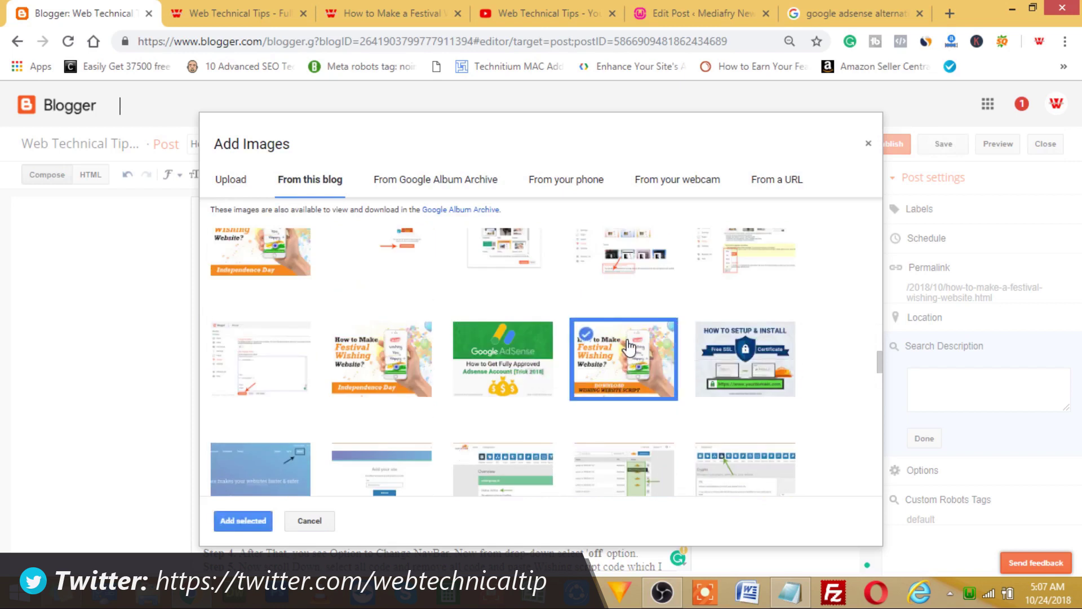
{"action": "left_click", "coordinate": [243, 521]}
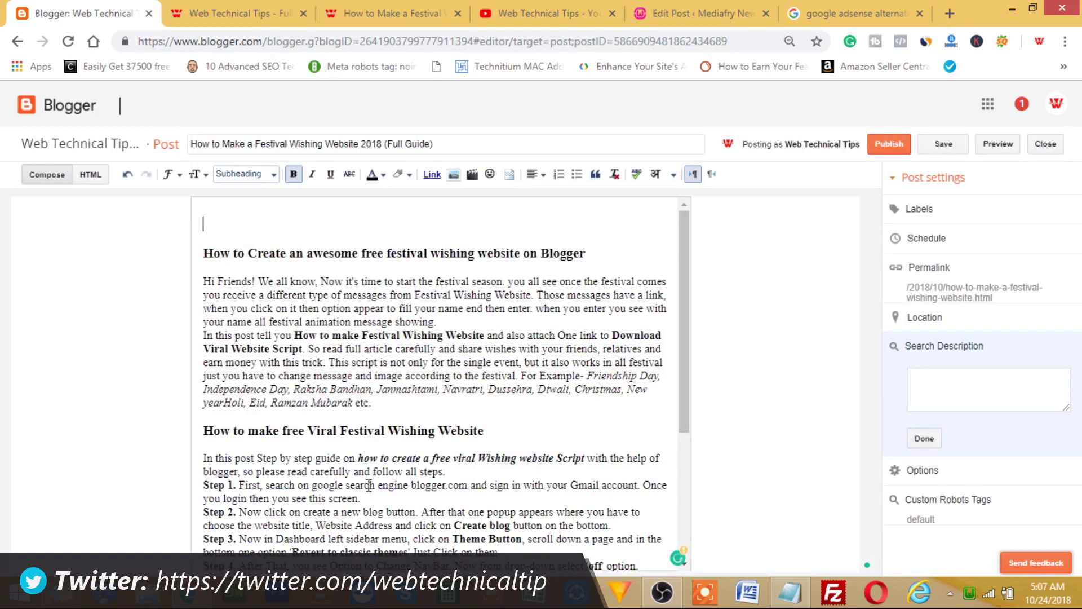
{"action": "left_click", "coordinate": [434, 304]}
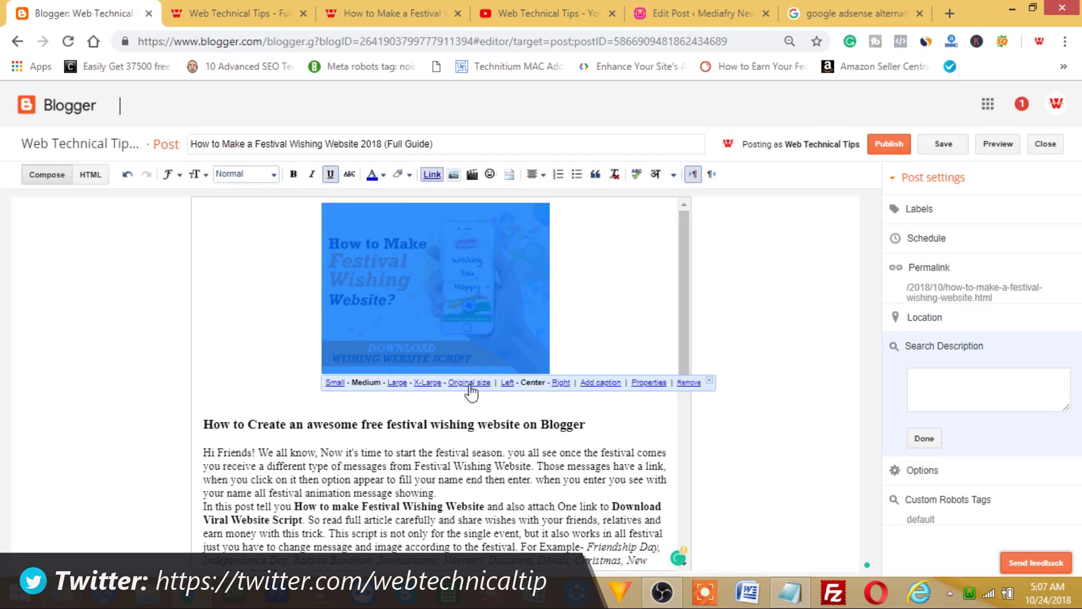
{"action": "left_click", "coordinate": [432, 381]}
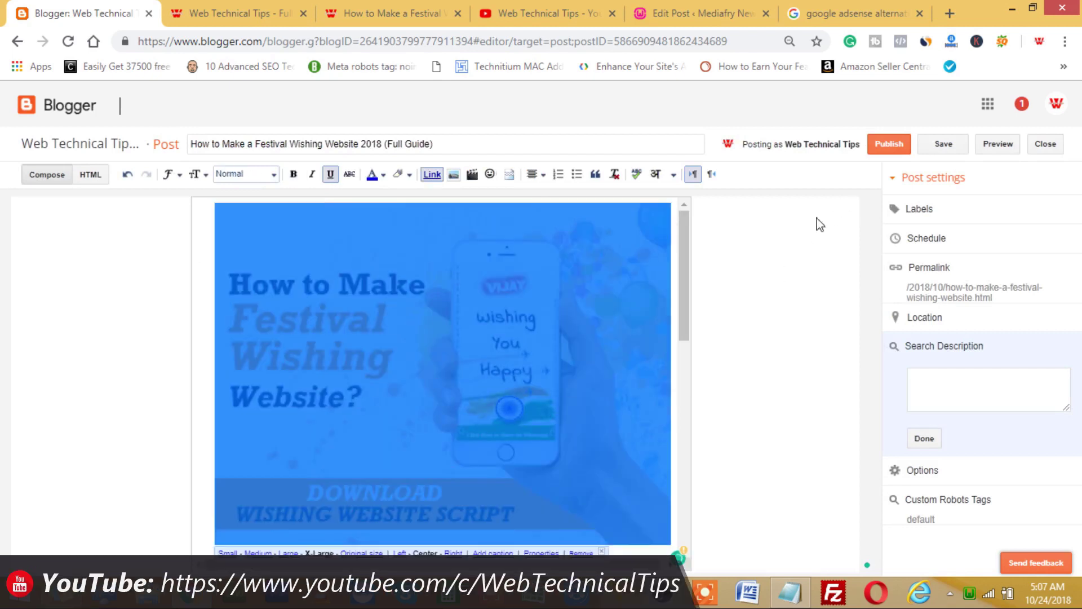
{"action": "scroll", "coordinate": [510, 384], "scroll_direction": "down", "scroll_amount": 1}
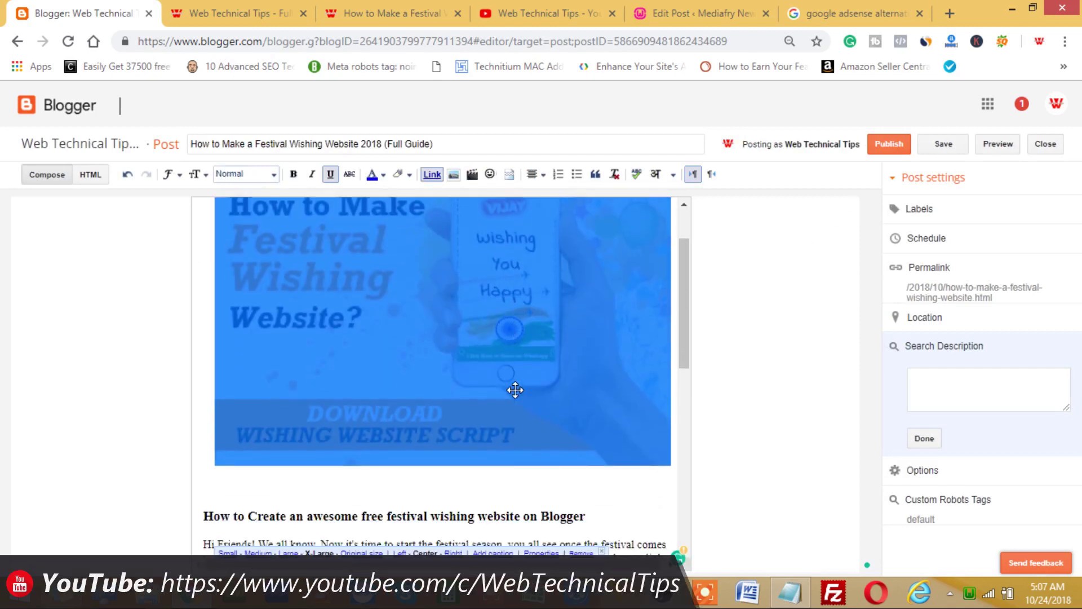
{"action": "left_click", "coordinate": [544, 553]}
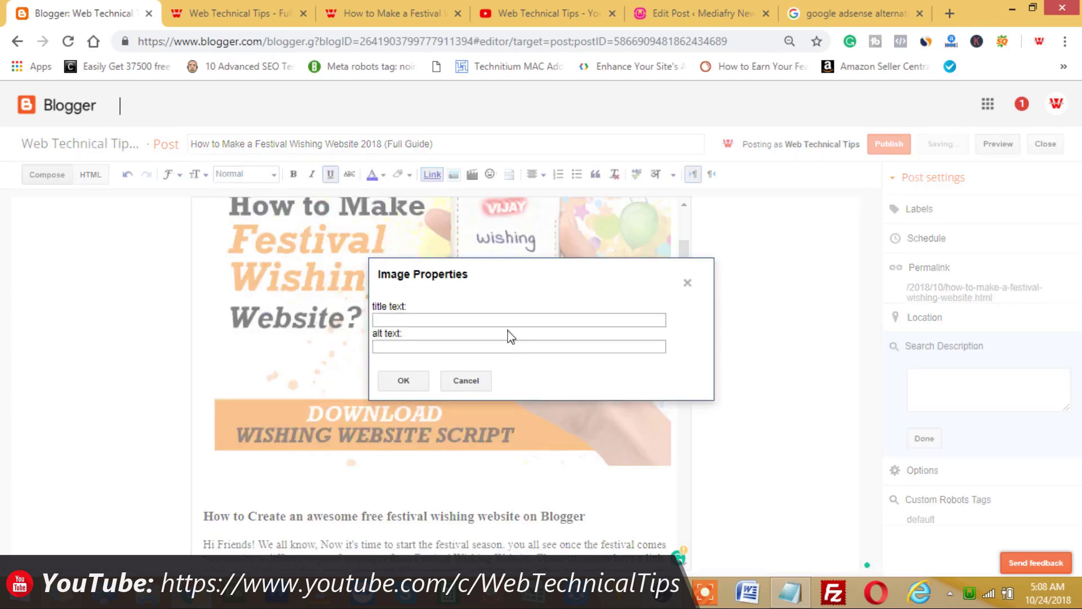
{"action": "left_click", "coordinate": [423, 321]}
{"action": "left_click", "coordinate": [475, 382]}
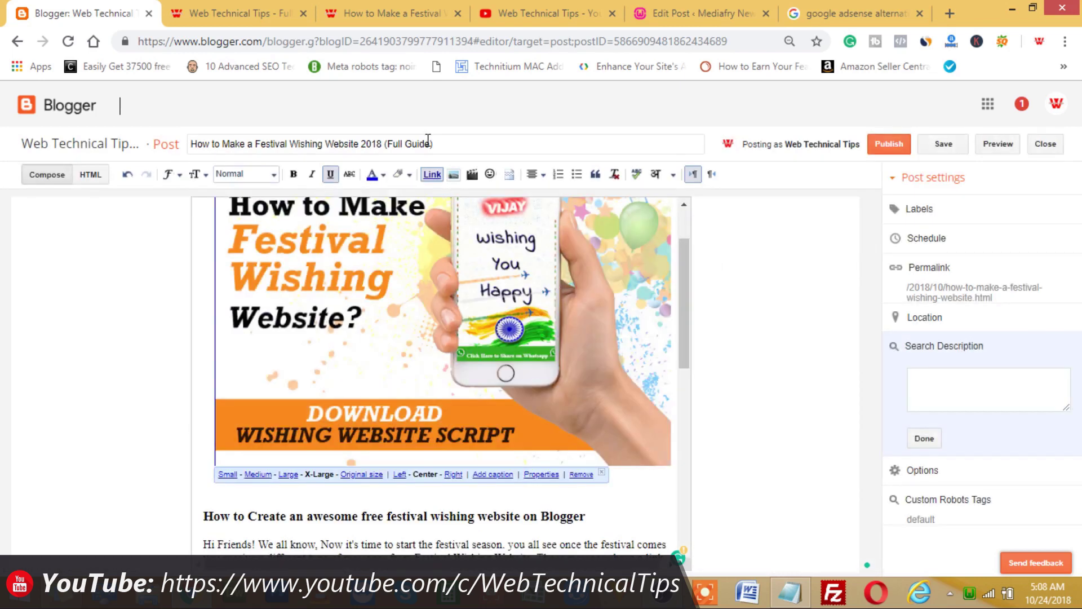
Step: Copy the phrase from the post title and set the image's title text to "How to Make a Festival Wishing Website"
{"action": "left_click_drag", "start_coordinate": [382, 144], "coordinate": [179, 137]}
{"action": "key", "text": "ctrl+c"}
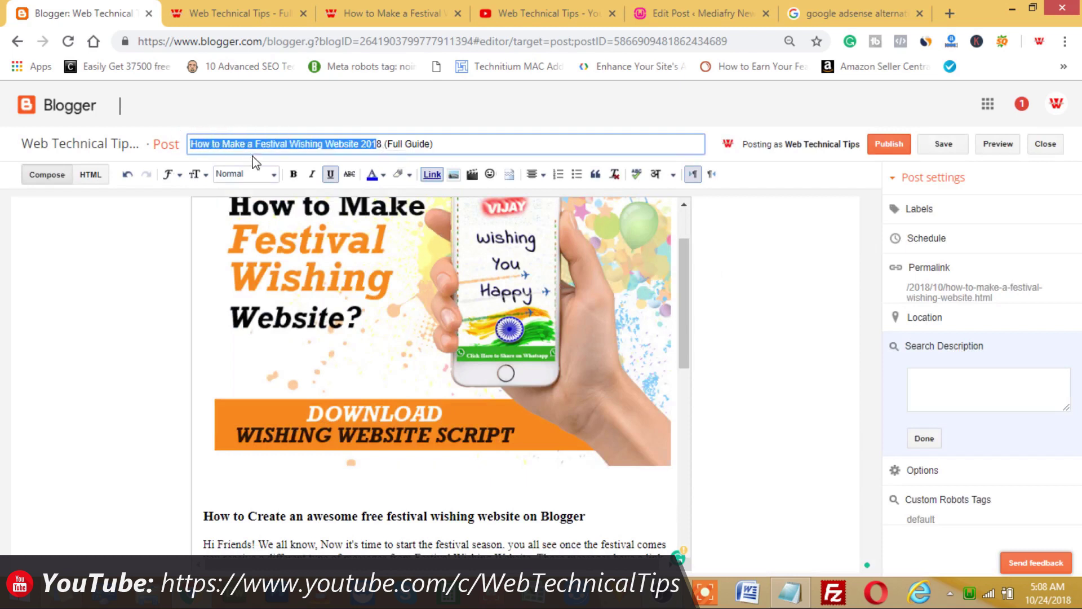
{"action": "key", "text": "alt+Tab"}
{"action": "key", "text": "alt+Tab"}
{"action": "left_click", "coordinate": [525, 459]}
{"action": "left_click", "coordinate": [541, 474]}
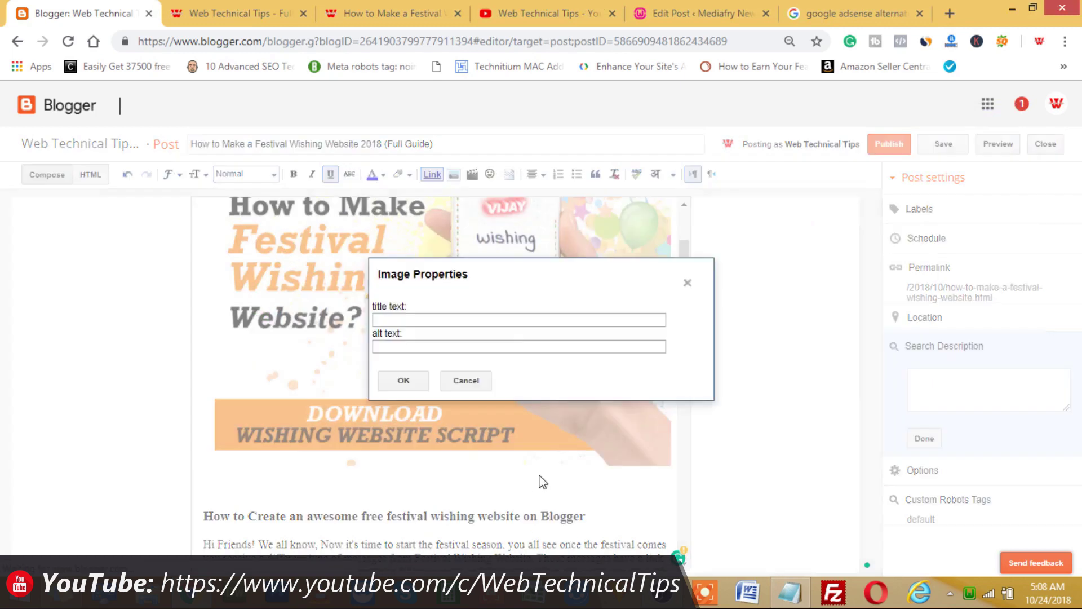
{"action": "left_click", "coordinate": [496, 317]}
{"action": "key", "text": "ctrl+v"}
{"action": "left_click_drag", "start_coordinate": [589, 319], "coordinate": [555, 319]}
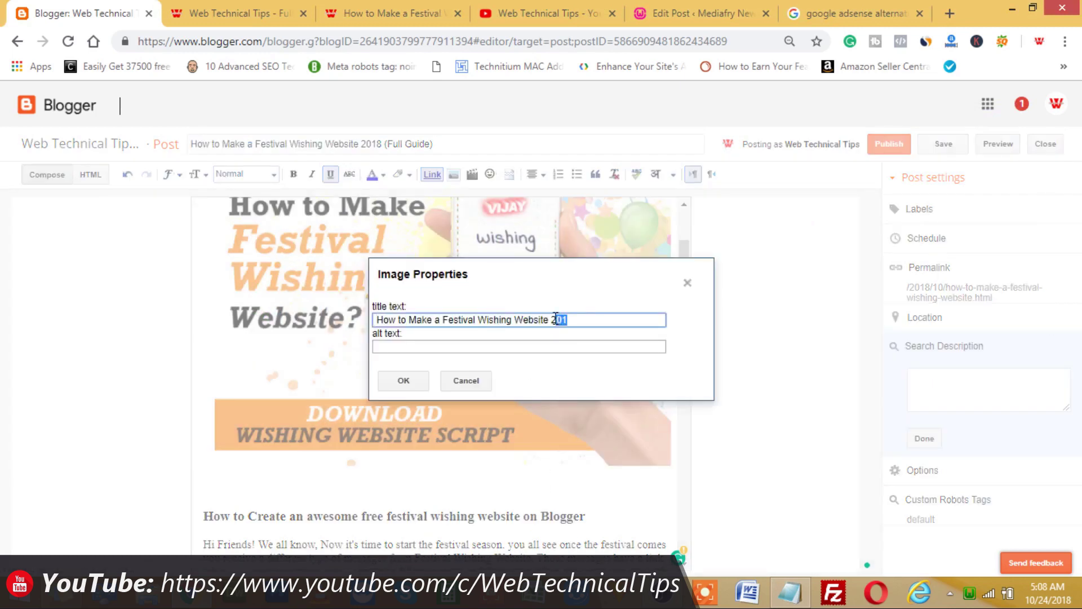
{"action": "key", "text": "BackSpace"}
{"action": "key", "text": "BackSpace"}
{"action": "key", "text": "BackSpace"}
Step: Set the image's alt text to "How to Make a Festival Wishing Website 2018" and apply the image properties
{"action": "left_click", "coordinate": [580, 346]}
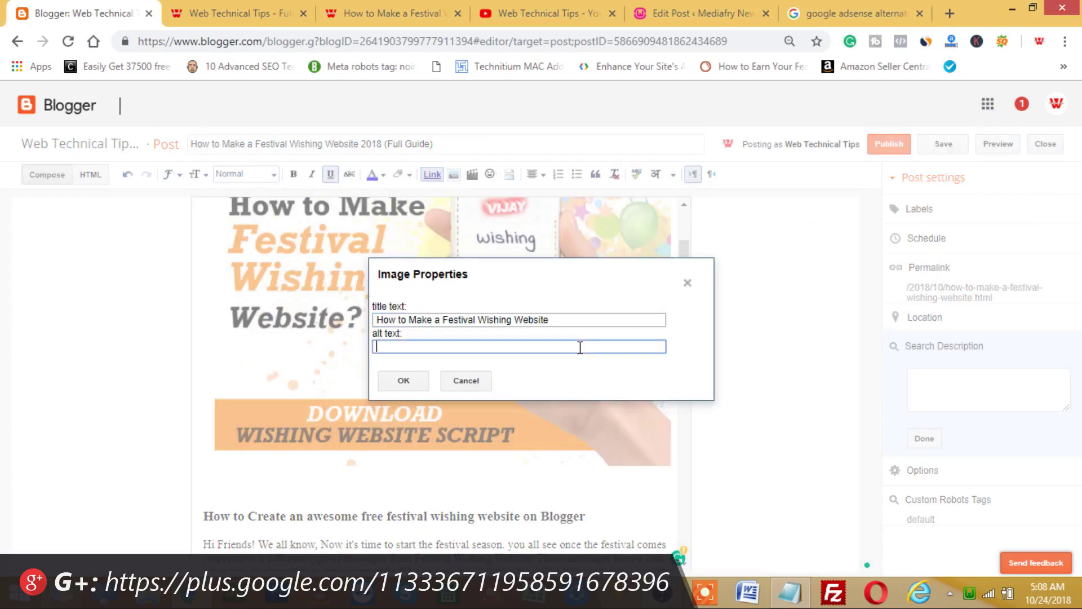
{"action": "type", "text": "How to Make a Festival Wishing Website 2018"}
{"action": "left_click", "coordinate": [423, 381]}
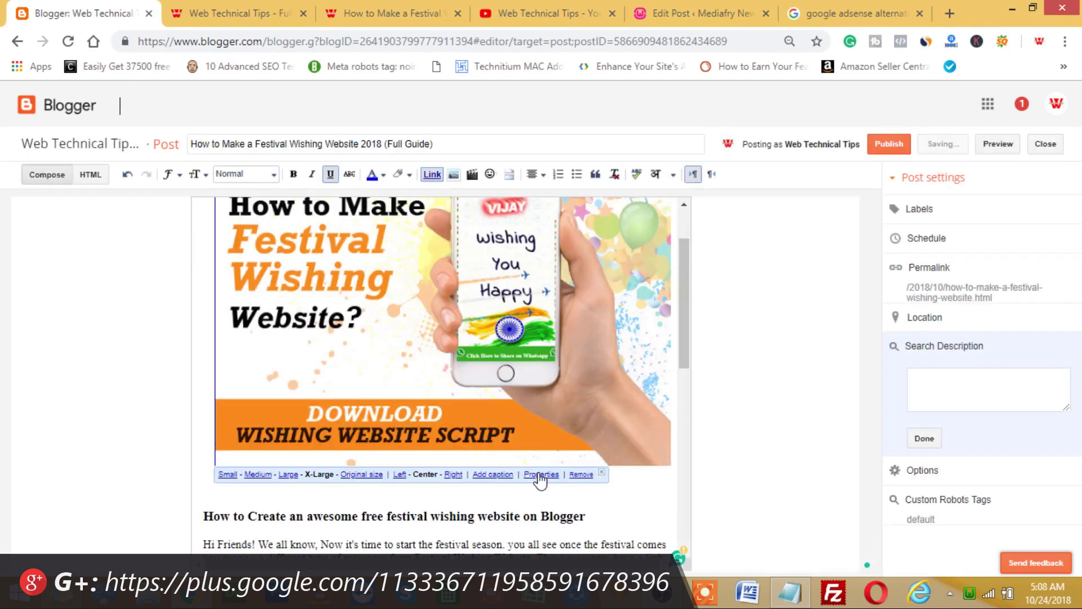
Step: Review the Blogger post's headings, step list and the bold phrase "How to make Festival Wishing Website" in the introduction
{"action": "scroll", "coordinate": [570, 440], "scroll_direction": "down", "scroll_amount": 4}
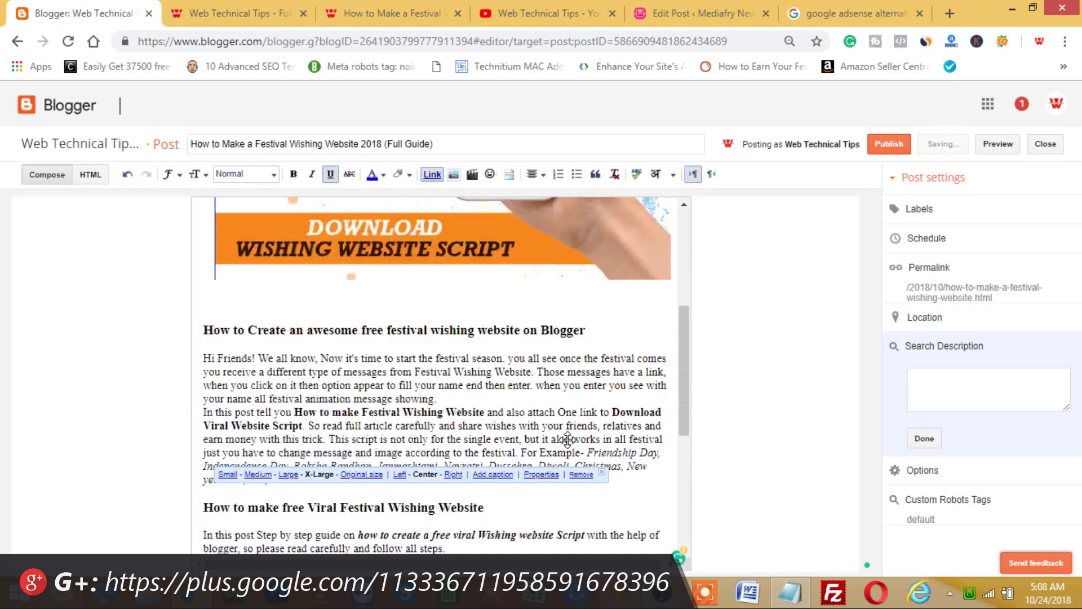
{"action": "scroll", "coordinate": [570, 440], "scroll_direction": "down", "scroll_amount": 1}
{"action": "scroll", "coordinate": [566, 439], "scroll_direction": "up", "scroll_amount": 4}
{"action": "left_click", "coordinate": [382, 457]}
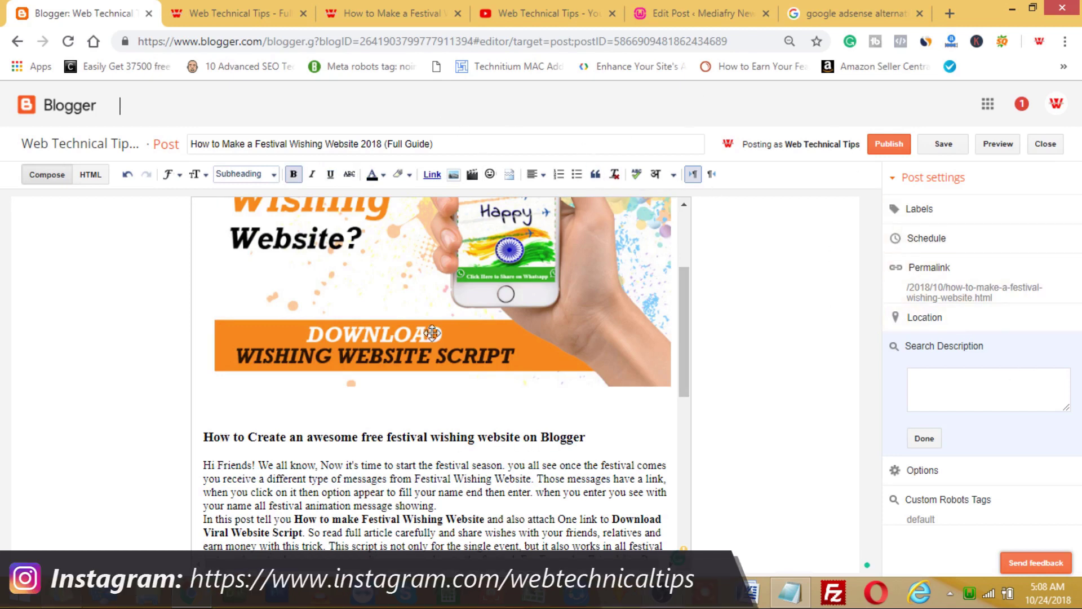
{"action": "scroll", "coordinate": [416, 366], "scroll_direction": "down", "scroll_amount": 3}
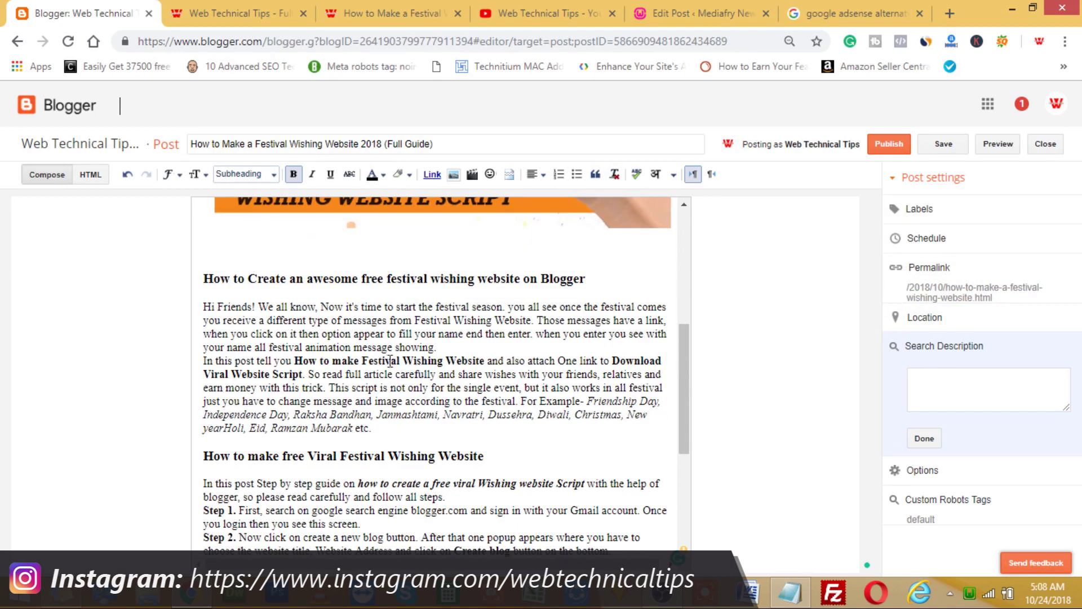
{"action": "left_click_drag", "start_coordinate": [293, 361], "coordinate": [488, 361]}
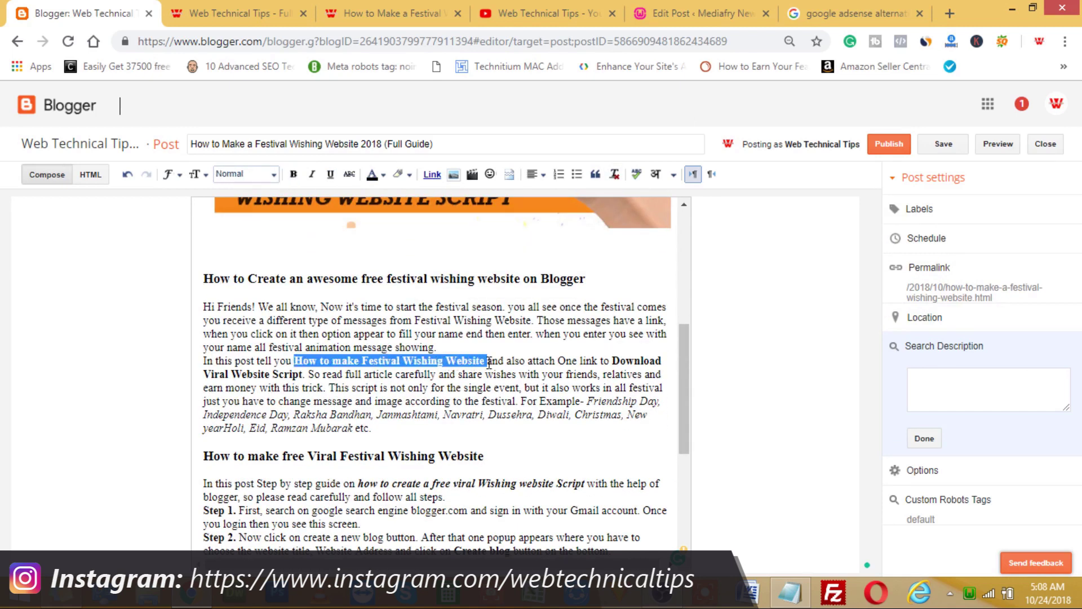
{"action": "scroll", "coordinate": [489, 361], "scroll_direction": "down", "scroll_amount": 5}
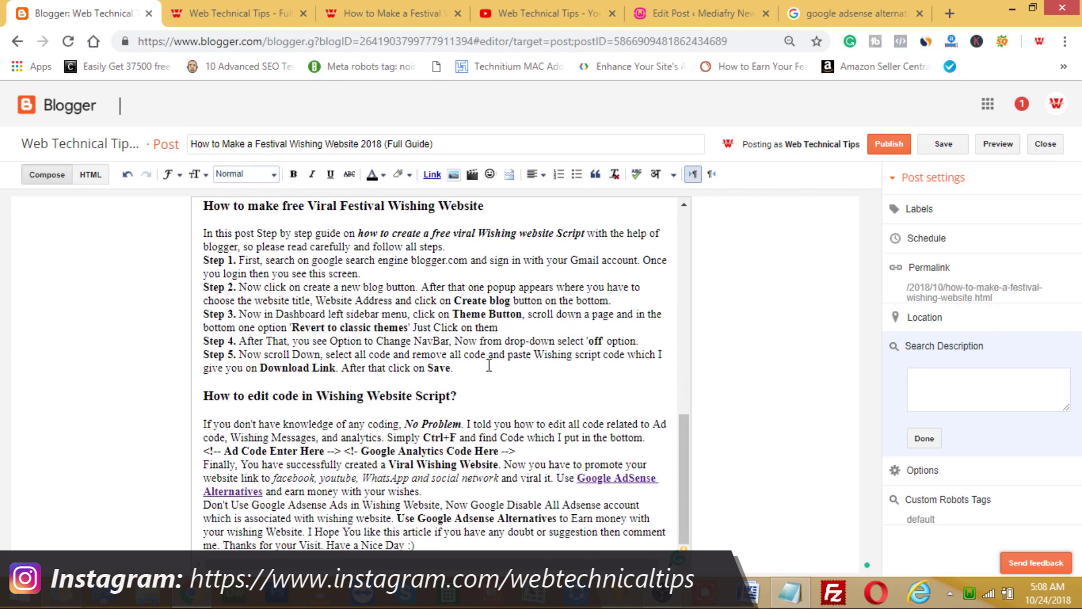
{"action": "scroll", "coordinate": [489, 366], "scroll_direction": "up", "scroll_amount": 3}
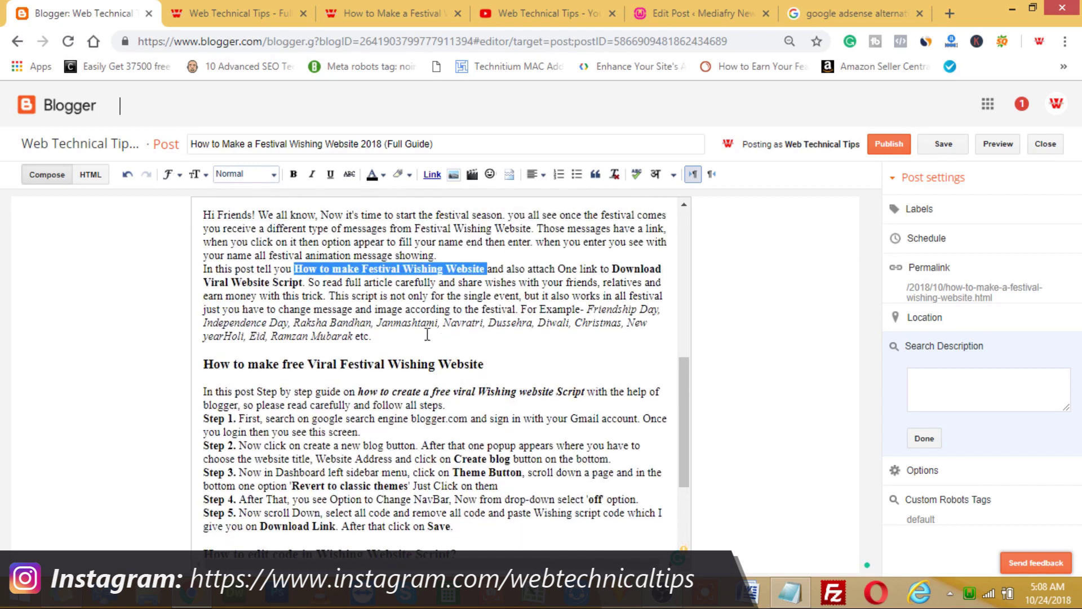
Step: Check the introduction's festival examples and the "Google AdSense Alternatives" link in the post's closing section
{"action": "left_click", "coordinate": [465, 323]}
{"action": "left_click_drag", "start_coordinate": [489, 321], "coordinate": [280, 296]}
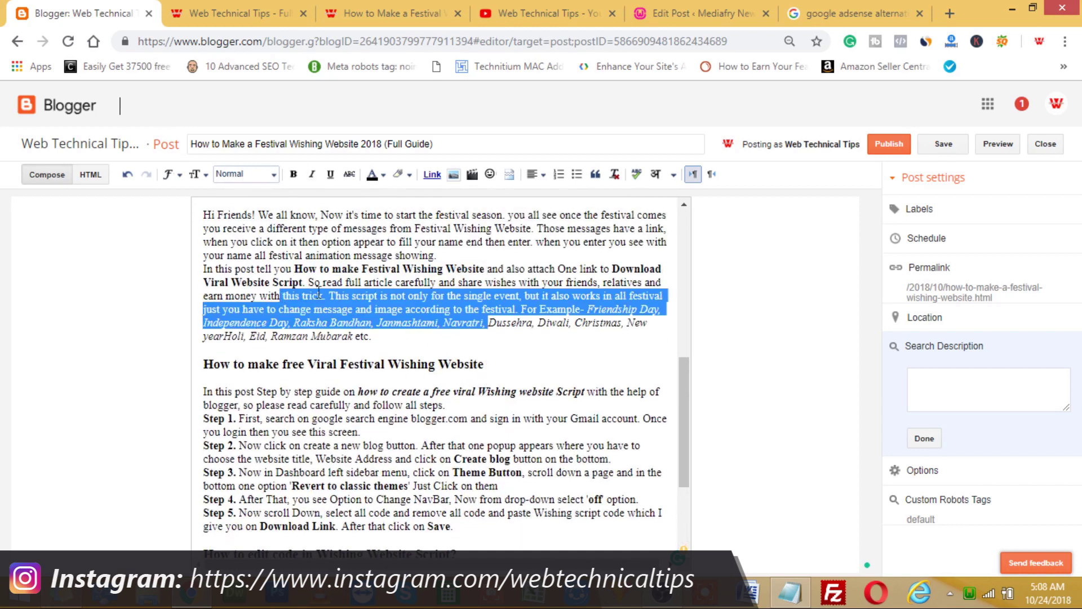
{"action": "left_click", "coordinate": [495, 365]}
{"action": "scroll", "coordinate": [506, 386], "scroll_direction": "down", "scroll_amount": 3}
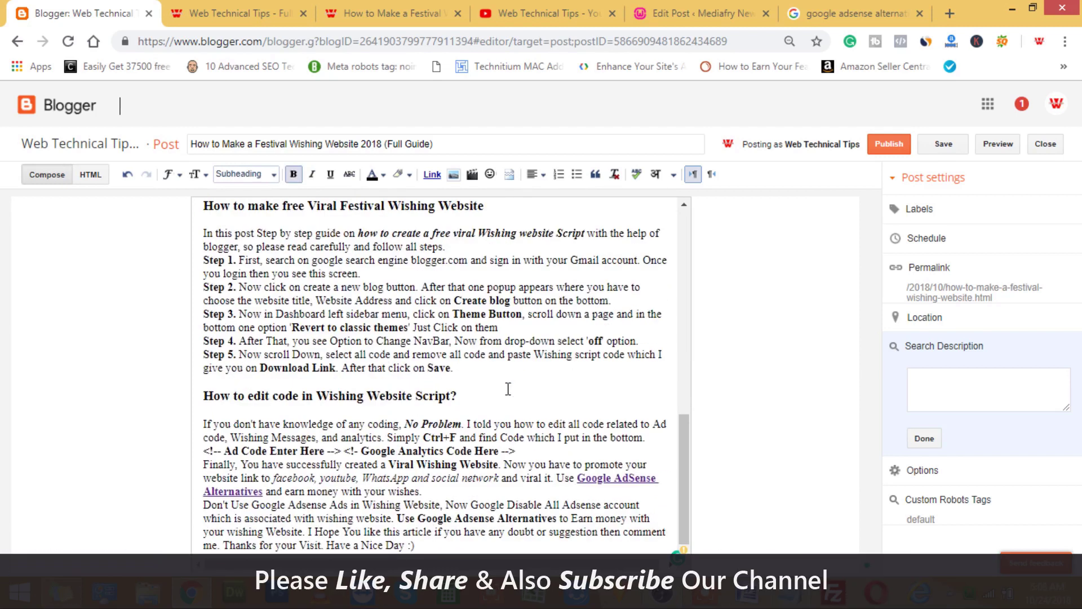
{"action": "left_click", "coordinate": [605, 478]}
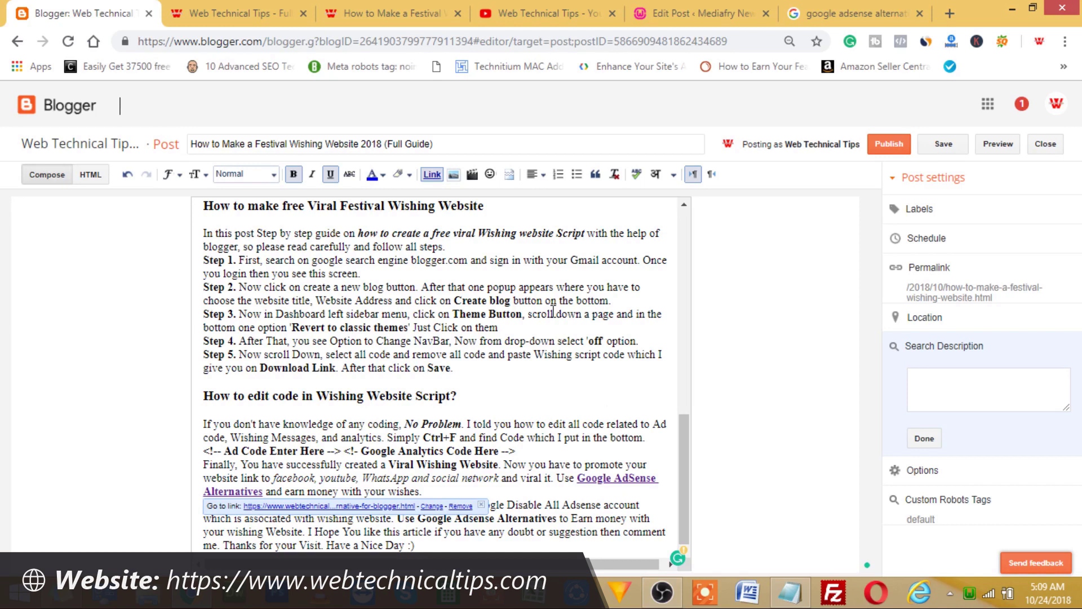
{"action": "scroll", "coordinate": [494, 419], "scroll_direction": "up", "scroll_amount": 10}
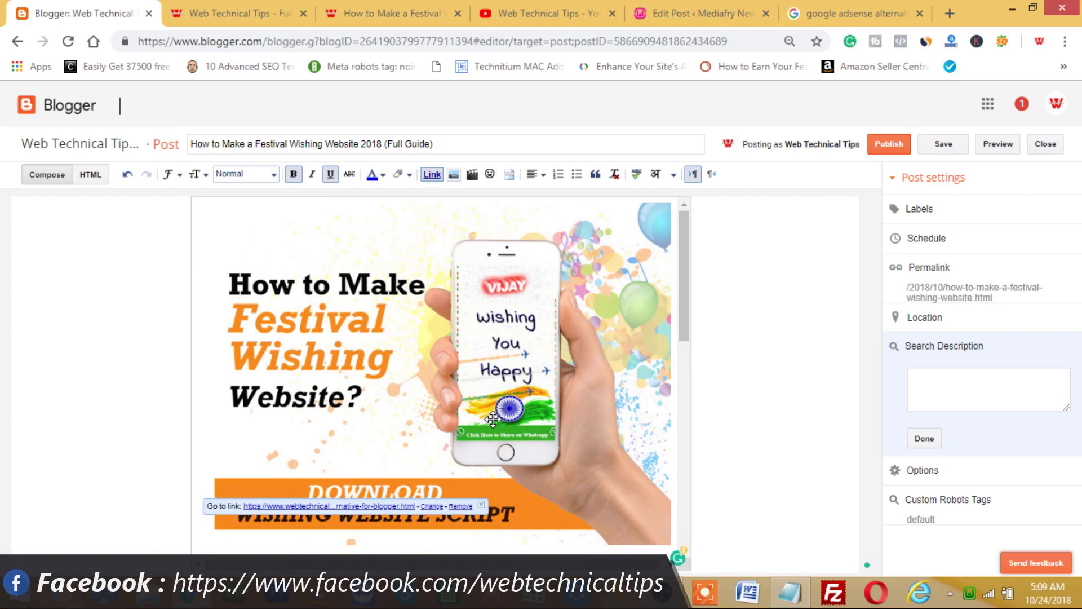
Step: Look over the WordPress post, the Web Technical Tips website and the YouTube channel's video list
{"action": "left_click", "coordinate": [693, 13]}
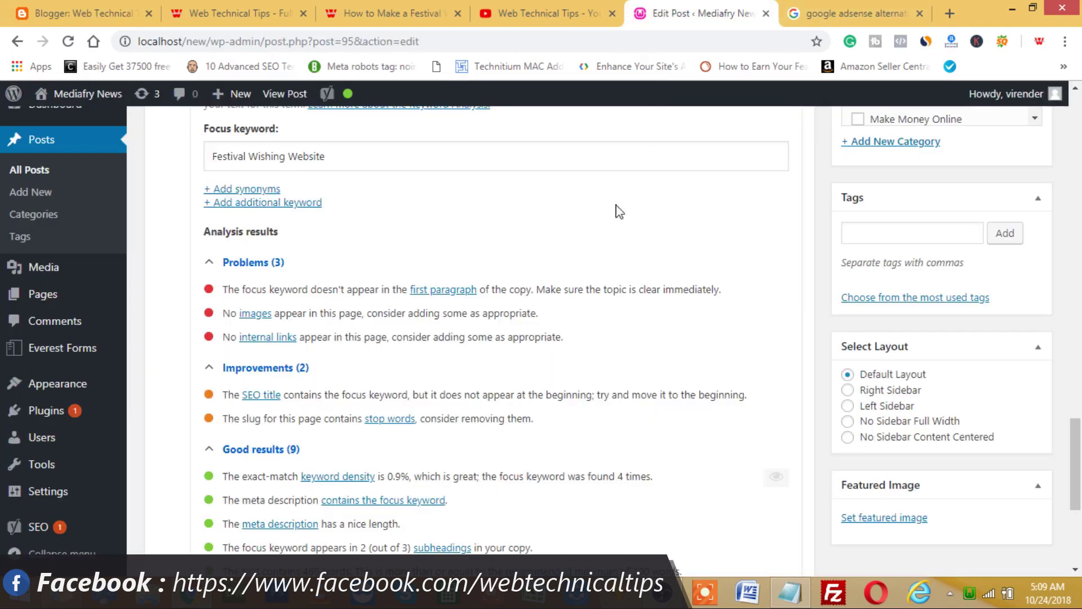
{"action": "scroll", "coordinate": [508, 379], "scroll_direction": "up", "scroll_amount": 15}
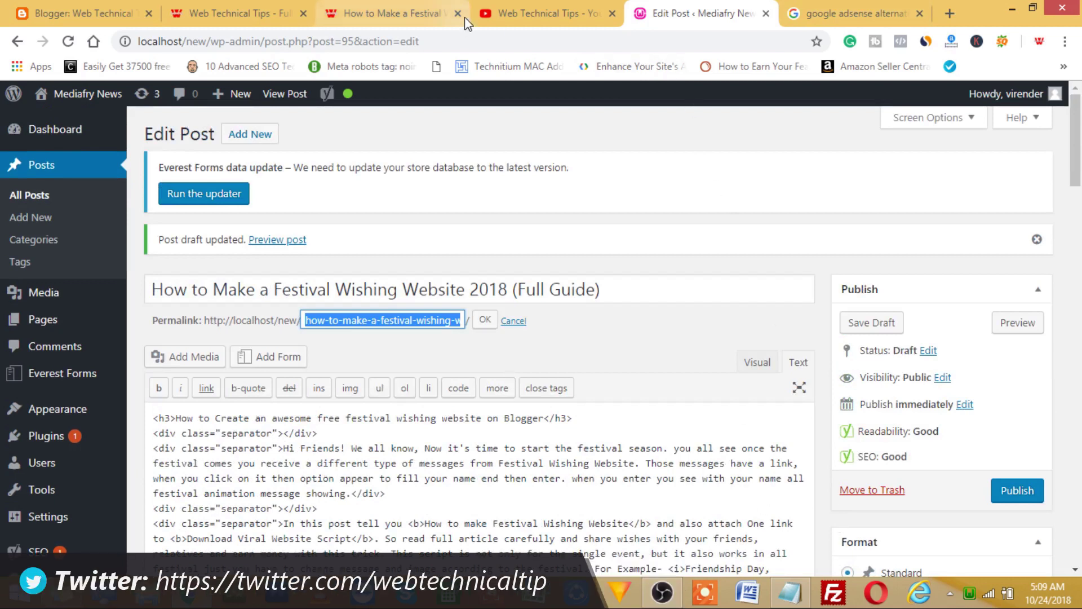
{"action": "left_click", "coordinate": [408, 9]}
{"action": "left_click", "coordinate": [242, 12]}
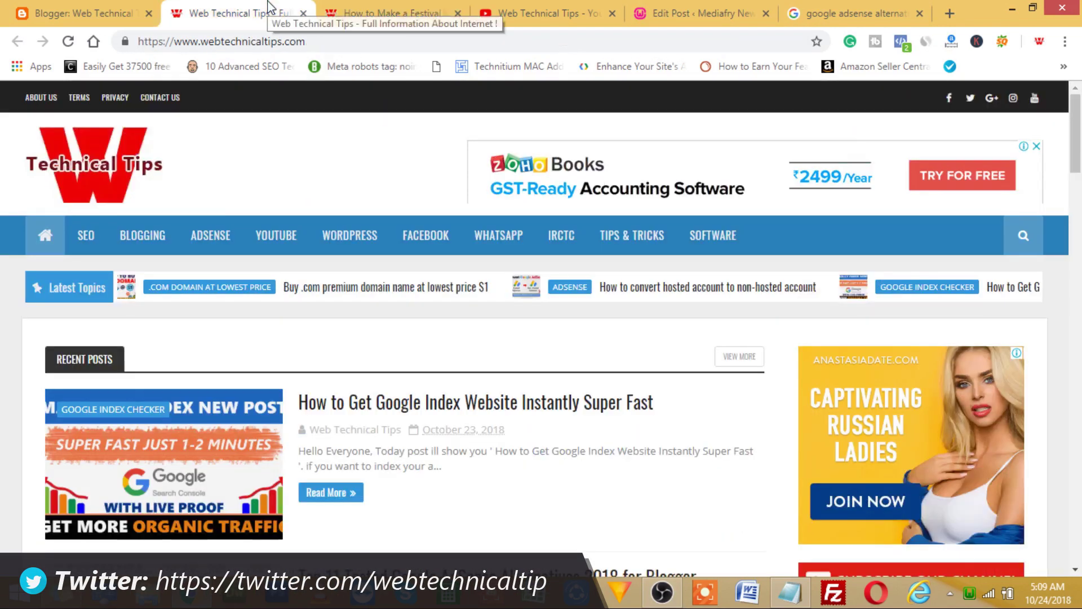
{"action": "left_click", "coordinate": [563, 13]}
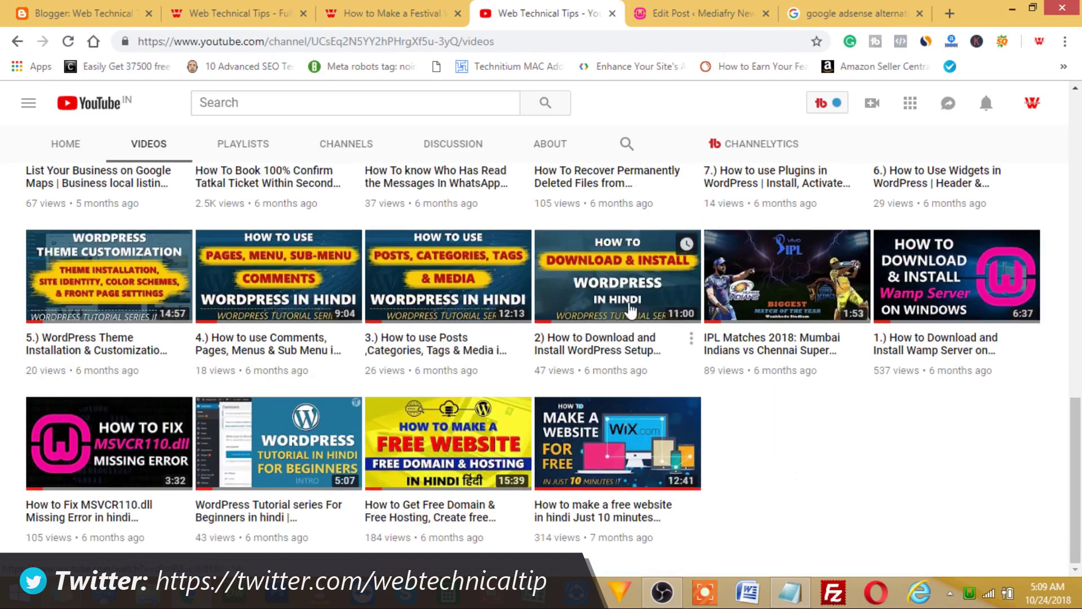
Step: Return to the WordPress post and review its HTML content and the Yoast SEO snippet preview
{"action": "left_click", "coordinate": [697, 13]}
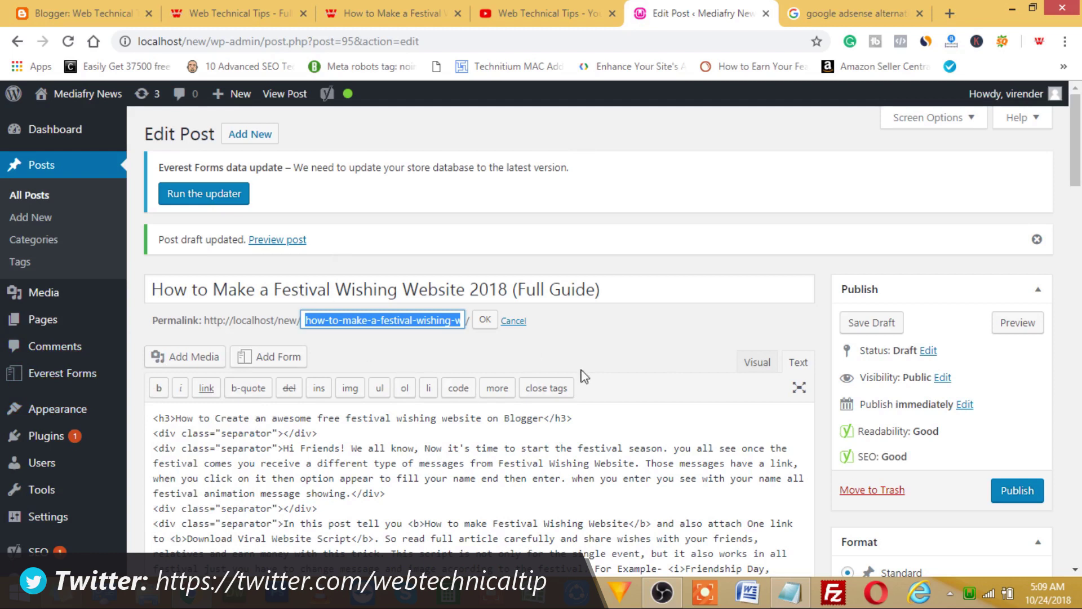
{"action": "scroll", "coordinate": [681, 424], "scroll_direction": "down", "scroll_amount": 7}
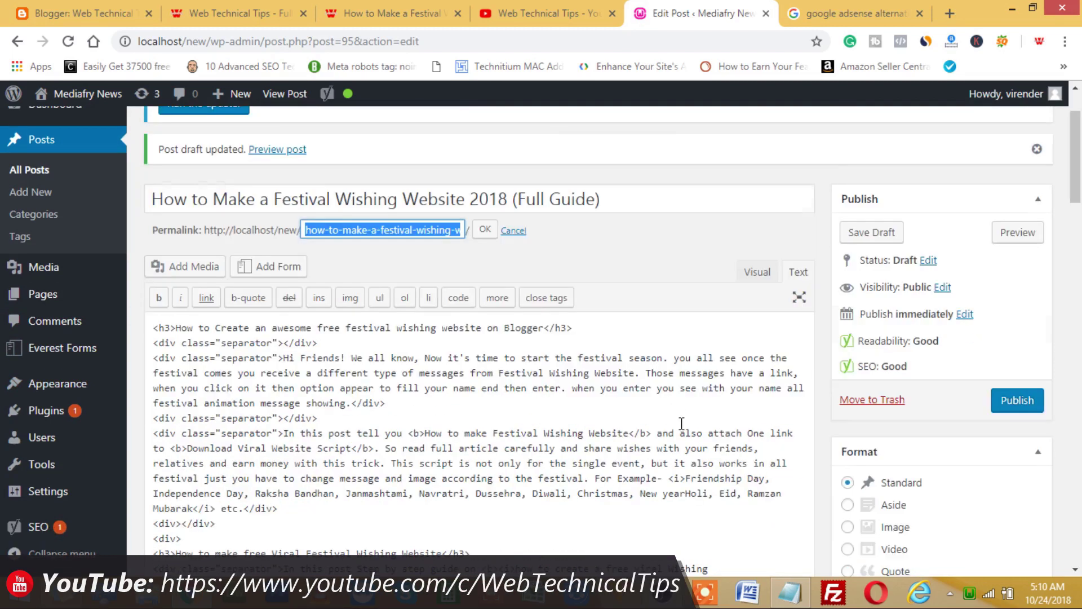
{"action": "scroll", "coordinate": [681, 424], "scroll_direction": "down", "scroll_amount": 4}
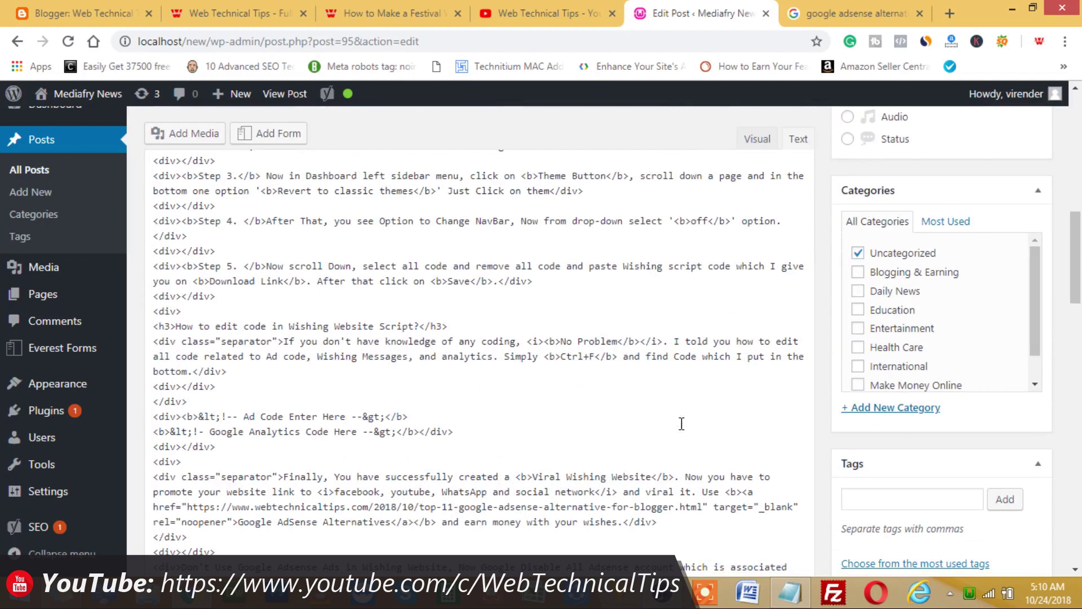
{"action": "scroll", "coordinate": [682, 424], "scroll_direction": "down", "scroll_amount": 14}
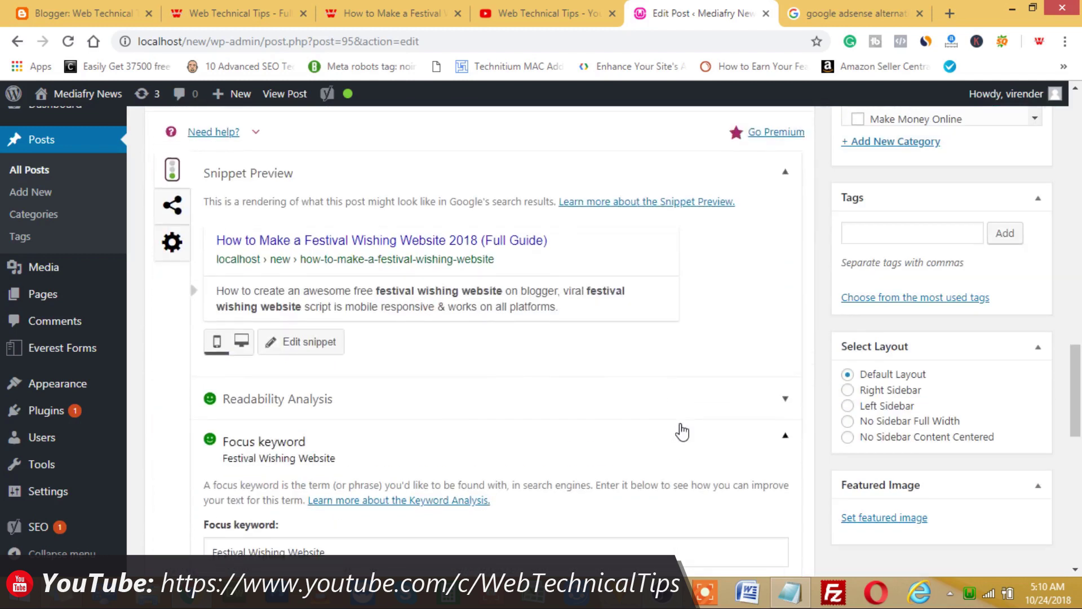
{"action": "scroll", "coordinate": [682, 431], "scroll_direction": "down", "scroll_amount": 3}
{"action": "scroll", "coordinate": [682, 425], "scroll_direction": "up", "scroll_amount": 3}
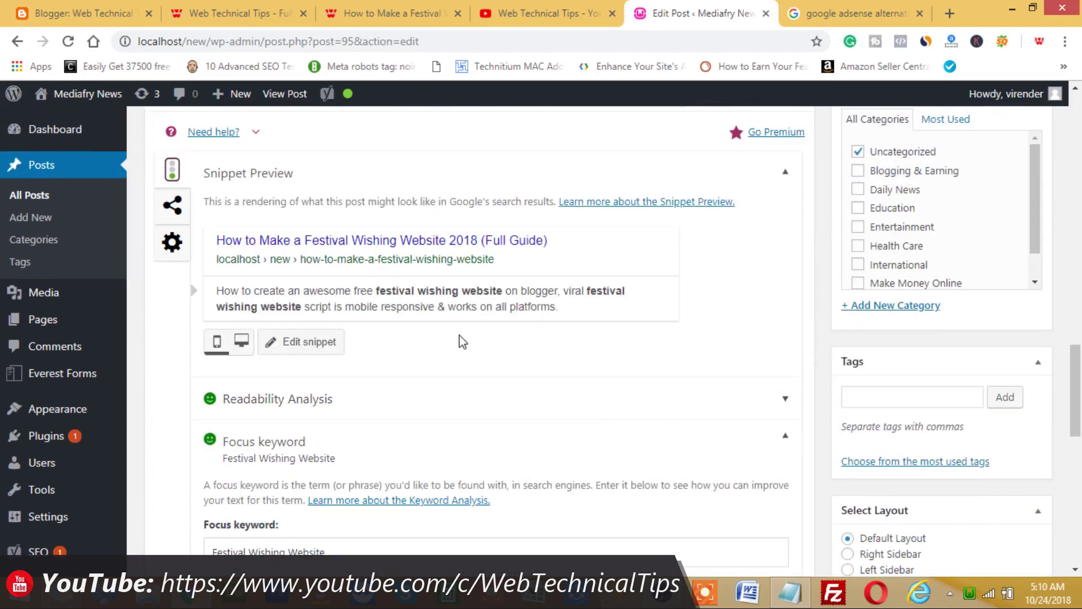